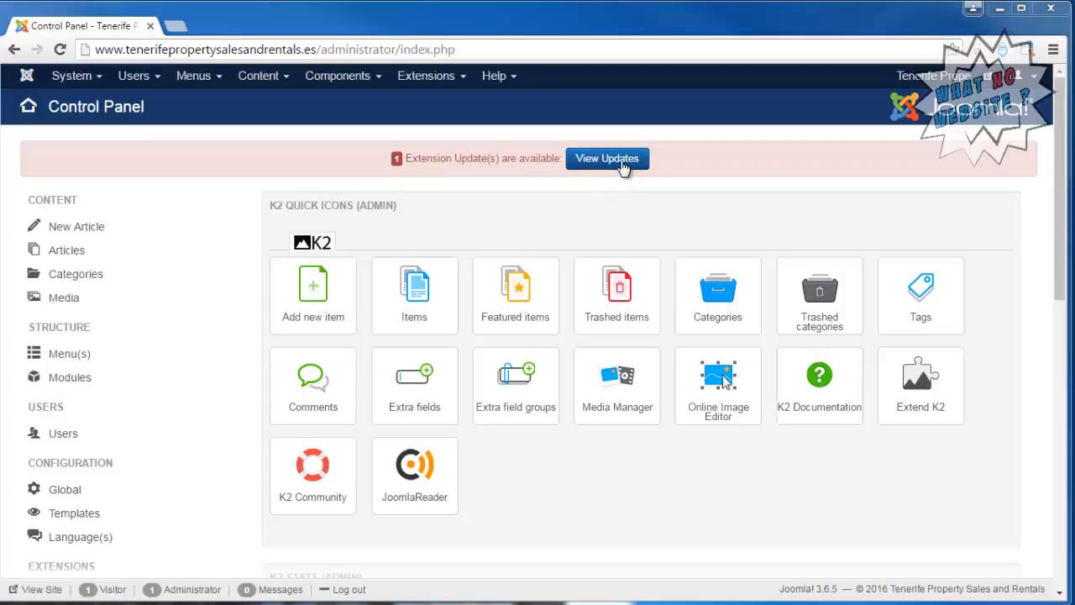
Install the available 5.2.5 update for the Akeeba Backup Core package.
{"action": "left_click", "coordinate": [622, 160]}
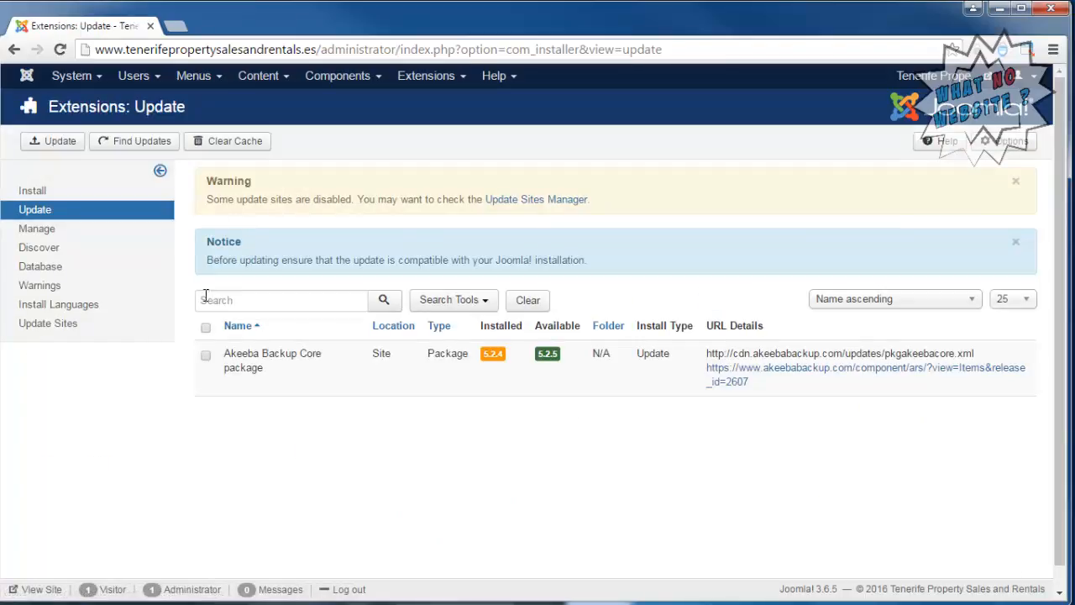
{"action": "left_click", "coordinate": [206, 329]}
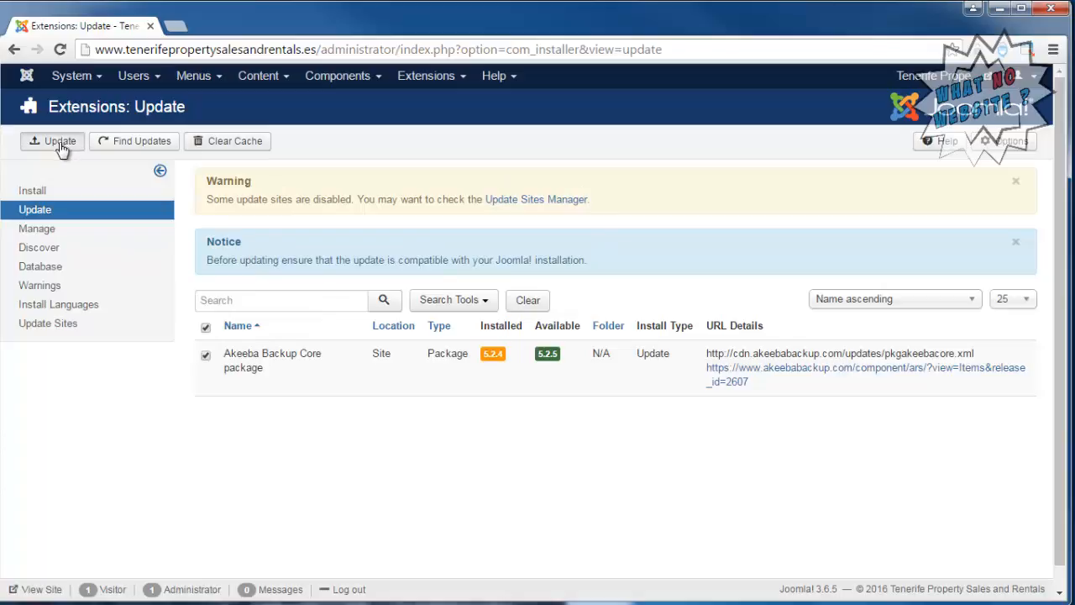
{"action": "left_click", "coordinate": [34, 141]}
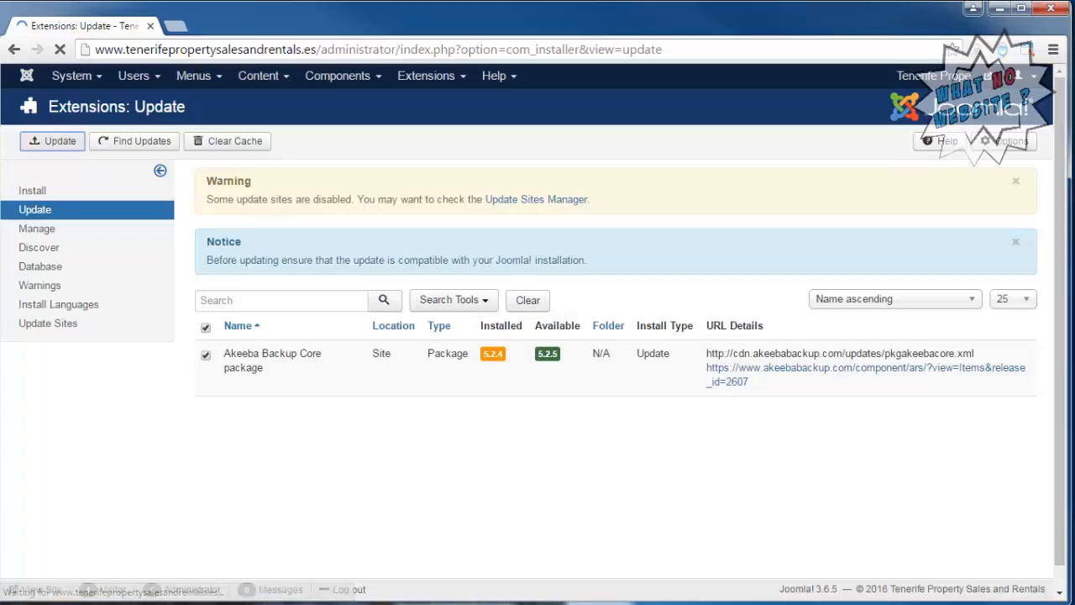
Return to the administrator control panel and check the maintenance status of the backup, Joomla and extensions.
{"action": "left_click", "coordinate": [71, 76]}
{"action": "left_click", "coordinate": [87, 107]}
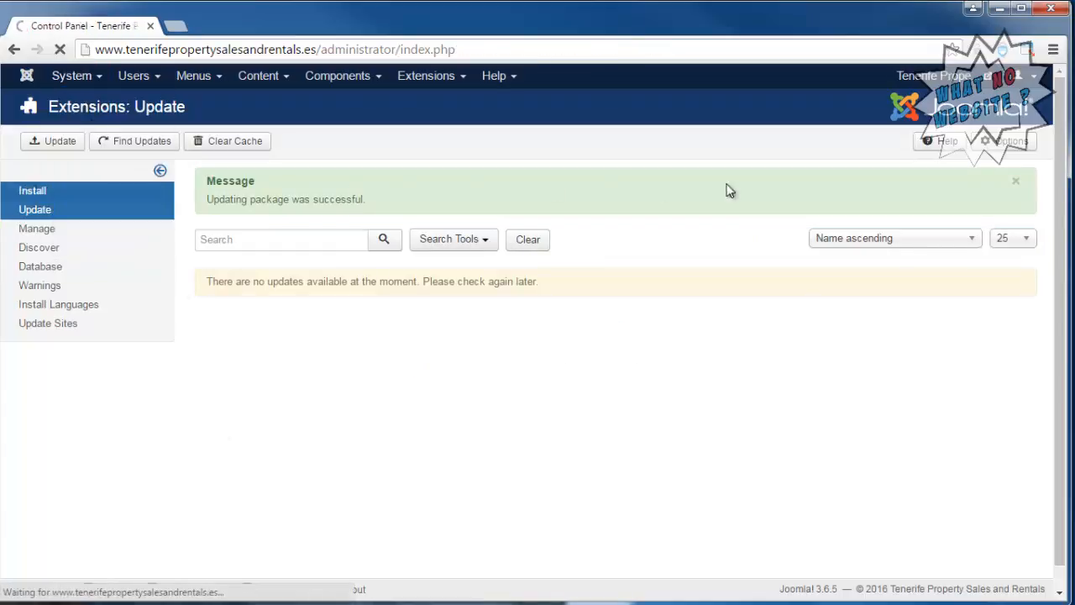
{"action": "scroll", "coordinate": [1041, 224], "scroll_direction": "down", "scroll_amount": 2}
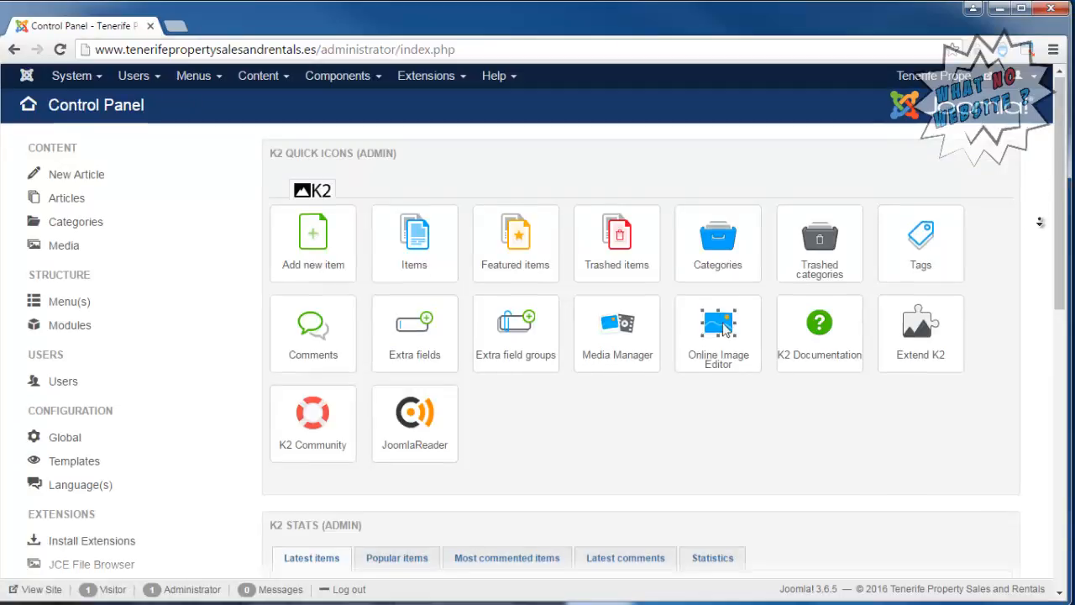
{"action": "scroll", "coordinate": [1042, 224], "scroll_direction": "down", "scroll_amount": 3}
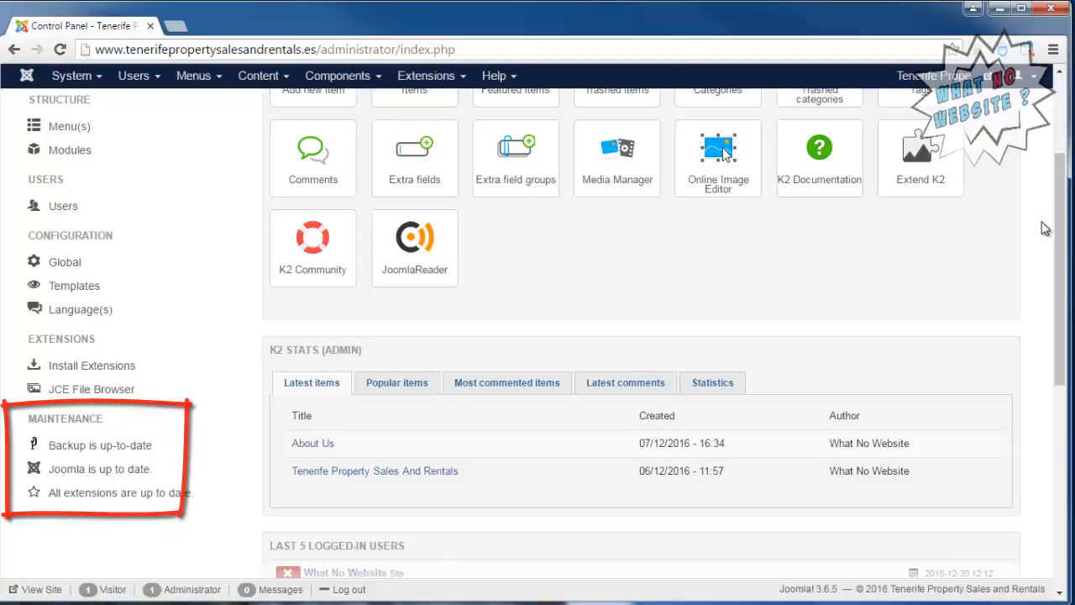
{"action": "scroll", "coordinate": [1044, 229], "scroll_direction": "up", "scroll_amount": 5}
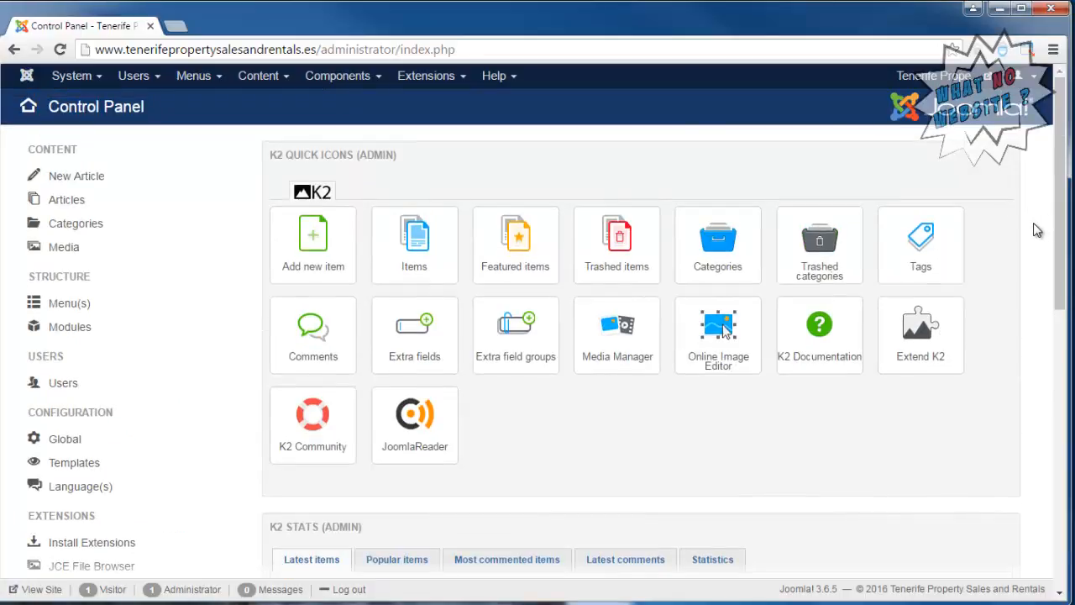
Open the configuration of the Ossolution Property component.
{"action": "left_click", "coordinate": [351, 79]}
{"action": "mouse_move", "coordinate": [388, 252]}
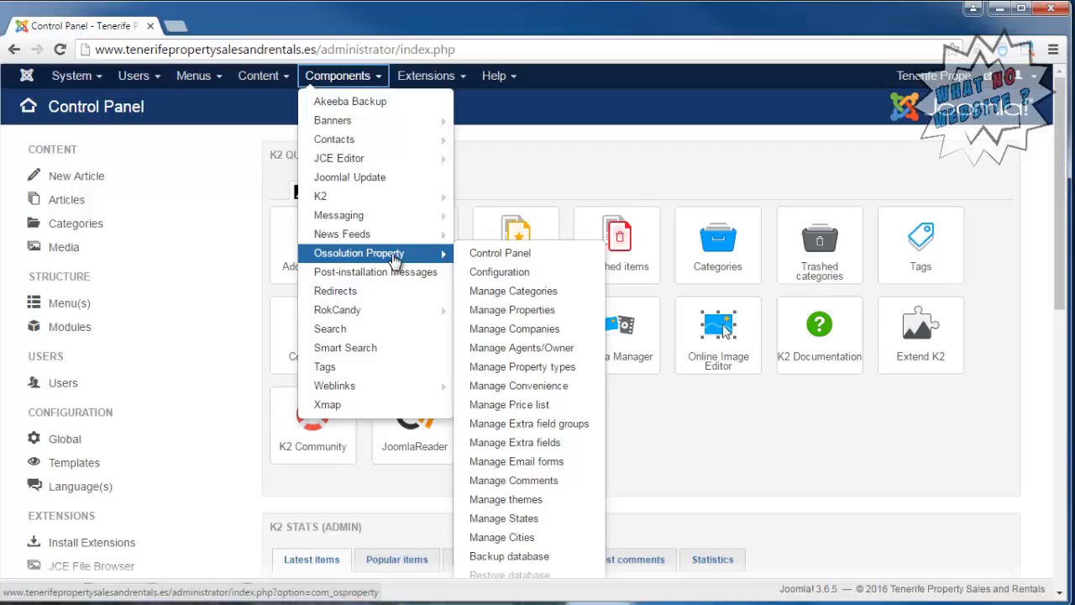
{"action": "left_click", "coordinate": [514, 277]}
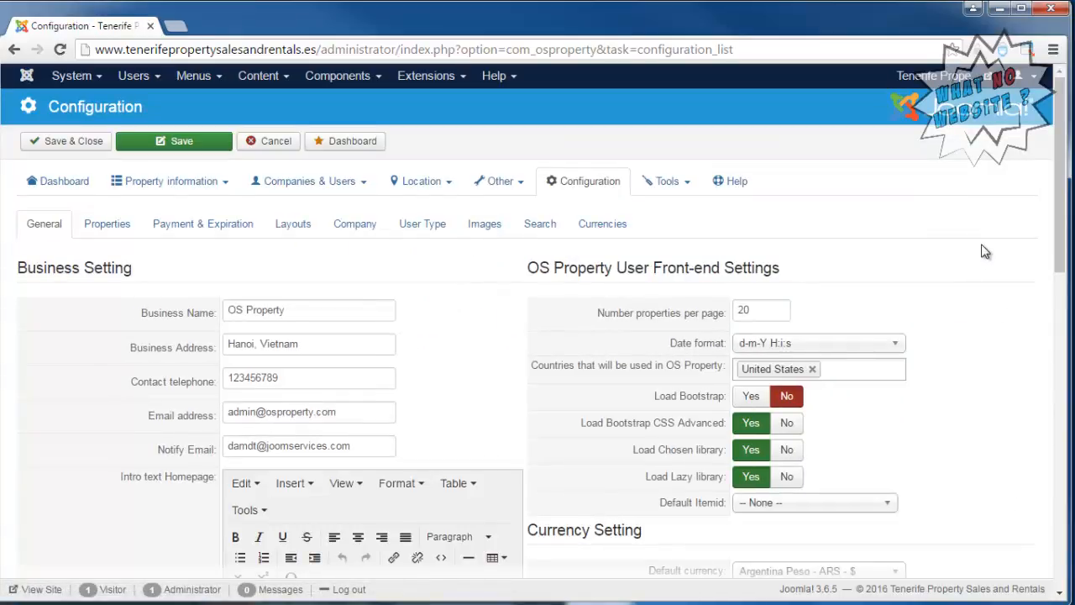
Review the General configuration settings, from the business details through currency and expiration checking to Google Maps.
{"action": "left_click", "coordinate": [322, 311]}
{"action": "triple_click", "coordinate": [322, 311]}
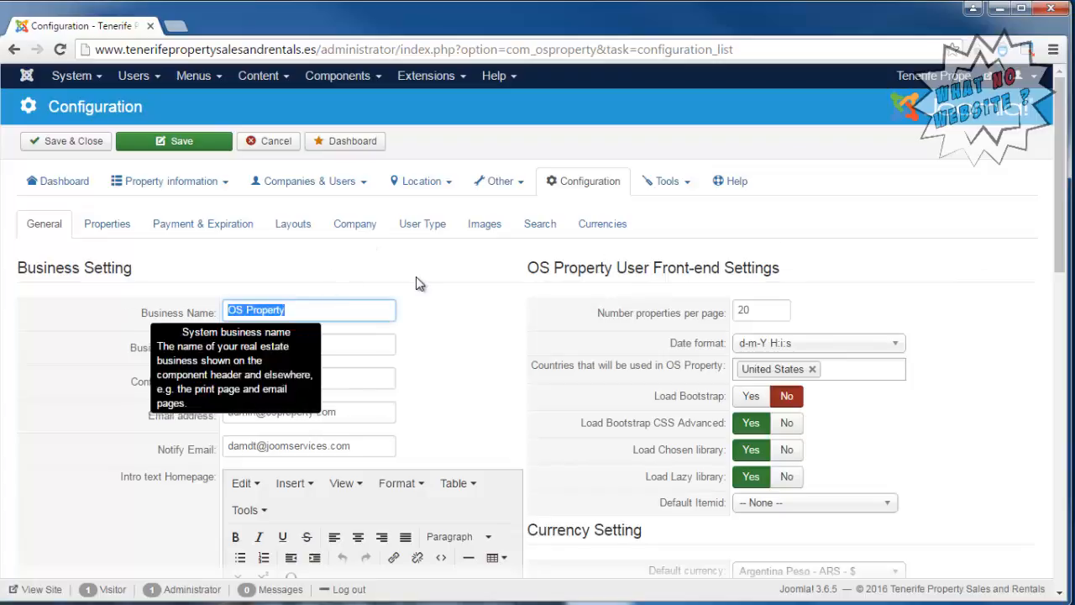
{"action": "left_click", "coordinate": [376, 308]}
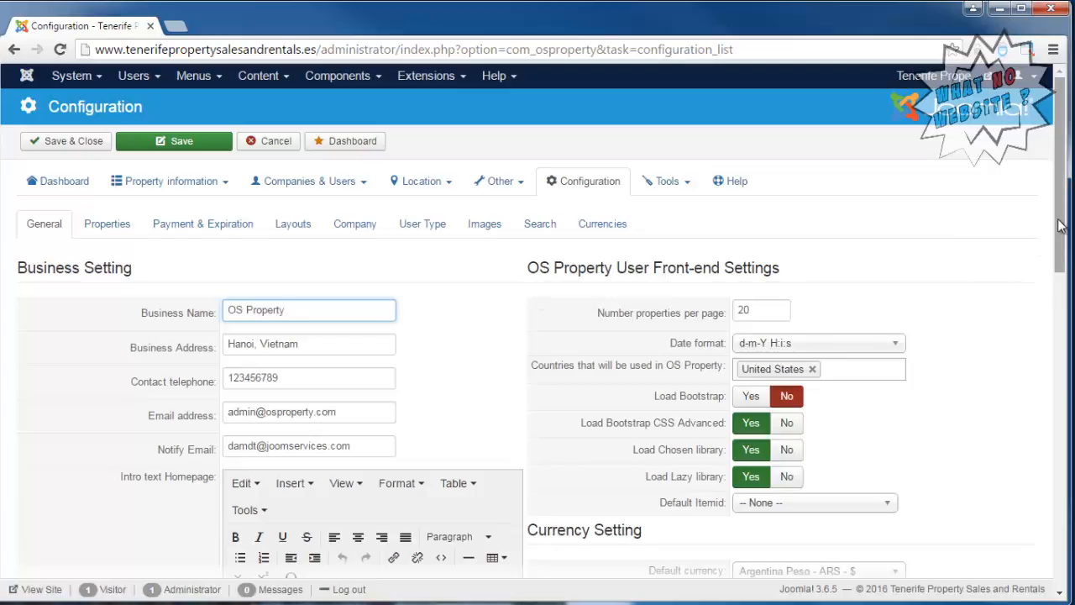
{"action": "left_click_drag", "start_coordinate": [1060, 225], "coordinate": [1070, 356]}
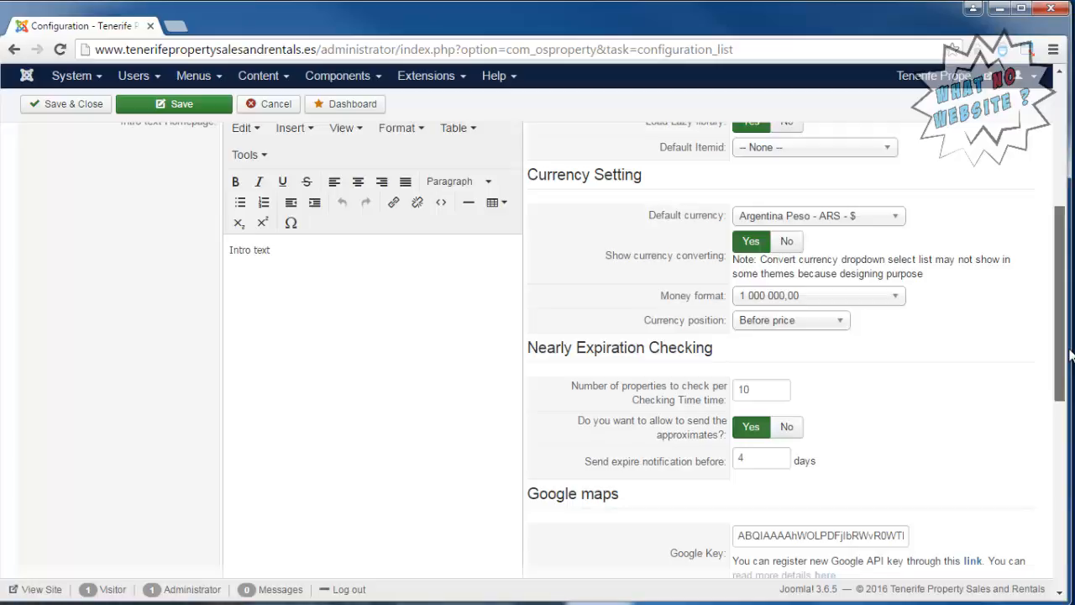
{"action": "left_click_drag", "start_coordinate": [1071, 356], "coordinate": [1063, 497]}
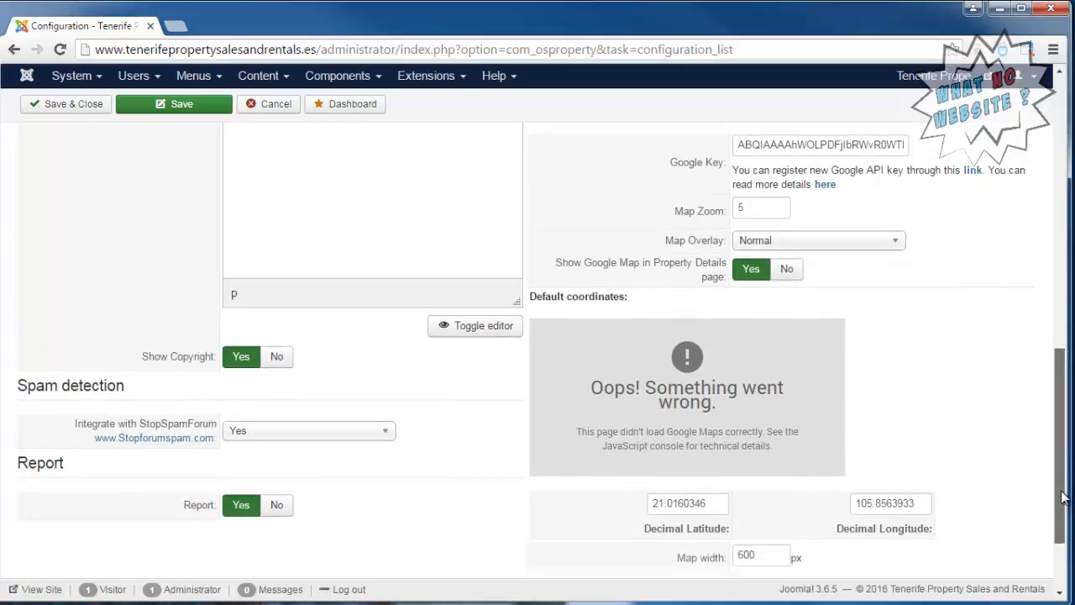
{"action": "left_click_drag", "start_coordinate": [1062, 498], "coordinate": [1058, 228]}
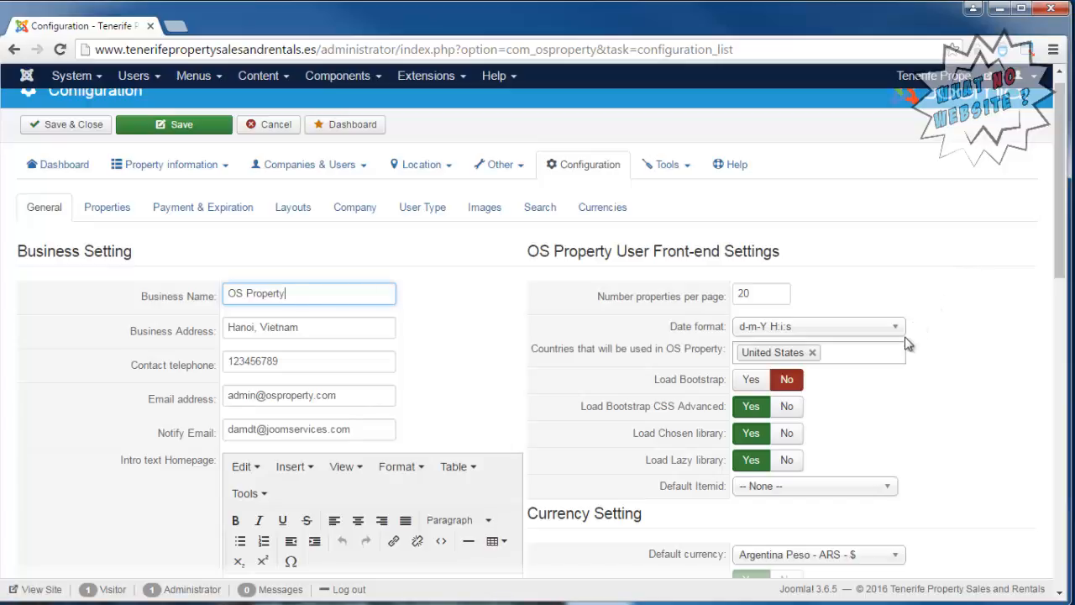
Replace United States with Spain in the countries used by OS Property and set Load Bootstrap to Yes.
{"action": "left_click", "coordinate": [812, 353]}
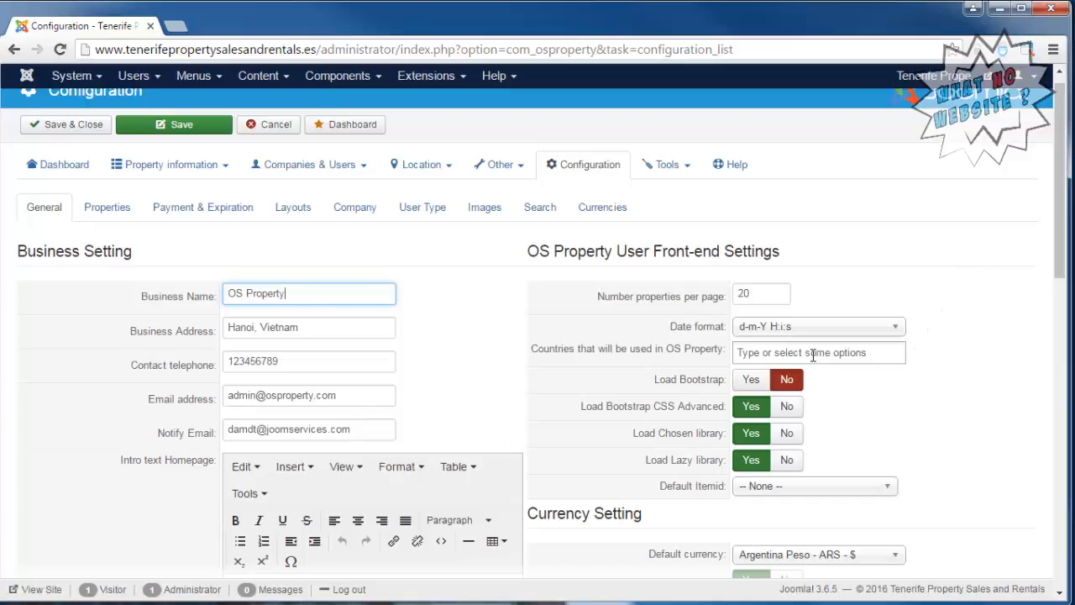
{"action": "left_click", "coordinate": [812, 354]}
{"action": "type", "text": "Spain"}
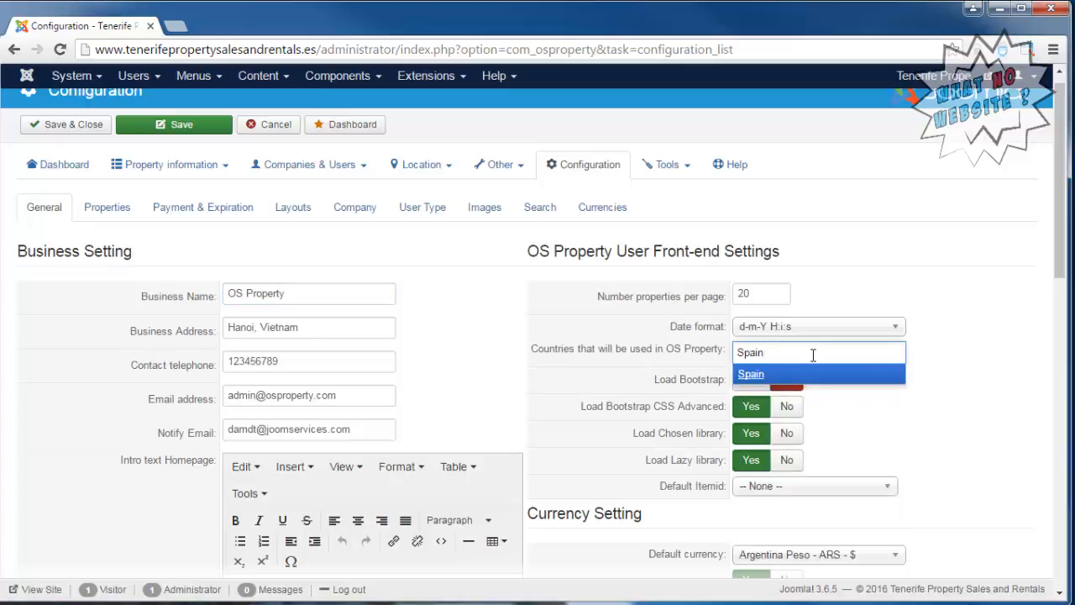
{"action": "key", "text": "Return"}
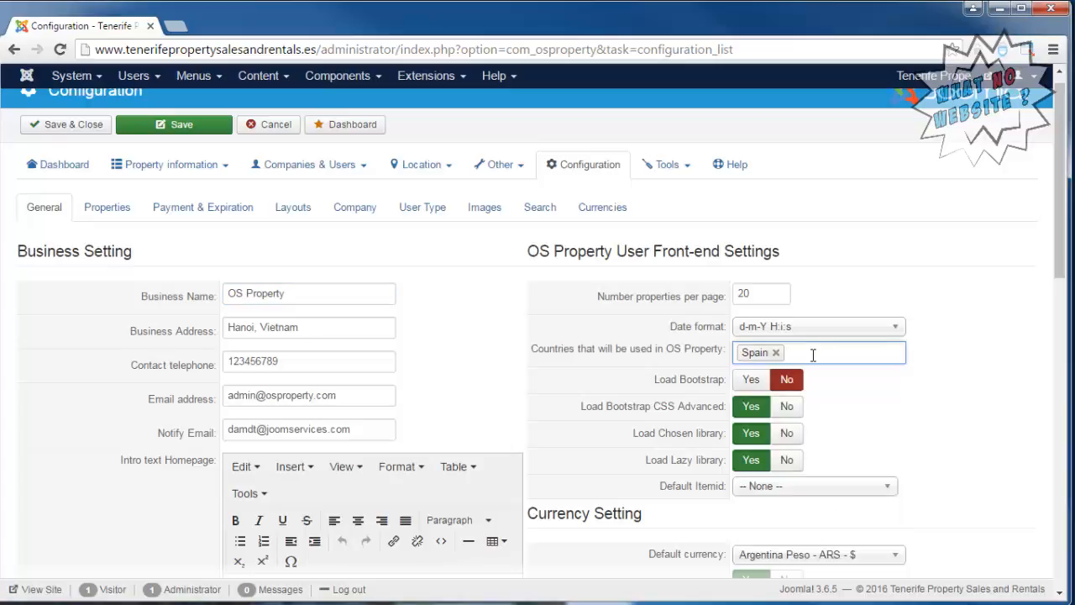
{"action": "left_click", "coordinate": [761, 383]}
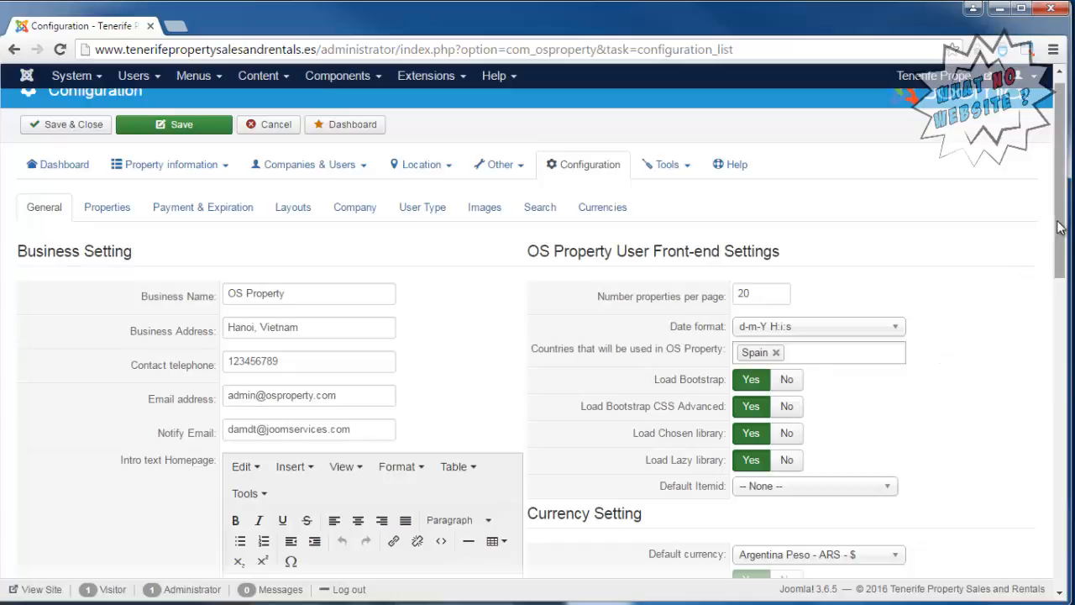
Set the default currency to Euro Member Countries - EUR - € and the currency position to After price.
{"action": "scroll", "coordinate": [1061, 248], "scroll_direction": "down", "scroll_amount": 2}
{"action": "left_click_drag", "start_coordinate": [1061, 248], "coordinate": [1061, 319]}
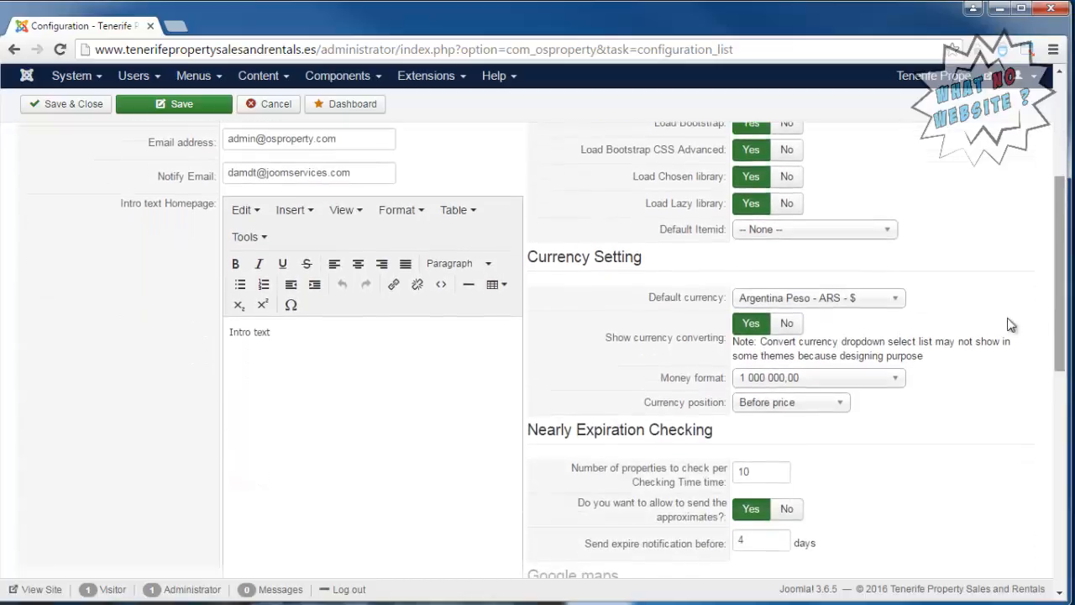
{"action": "left_click", "coordinate": [901, 304]}
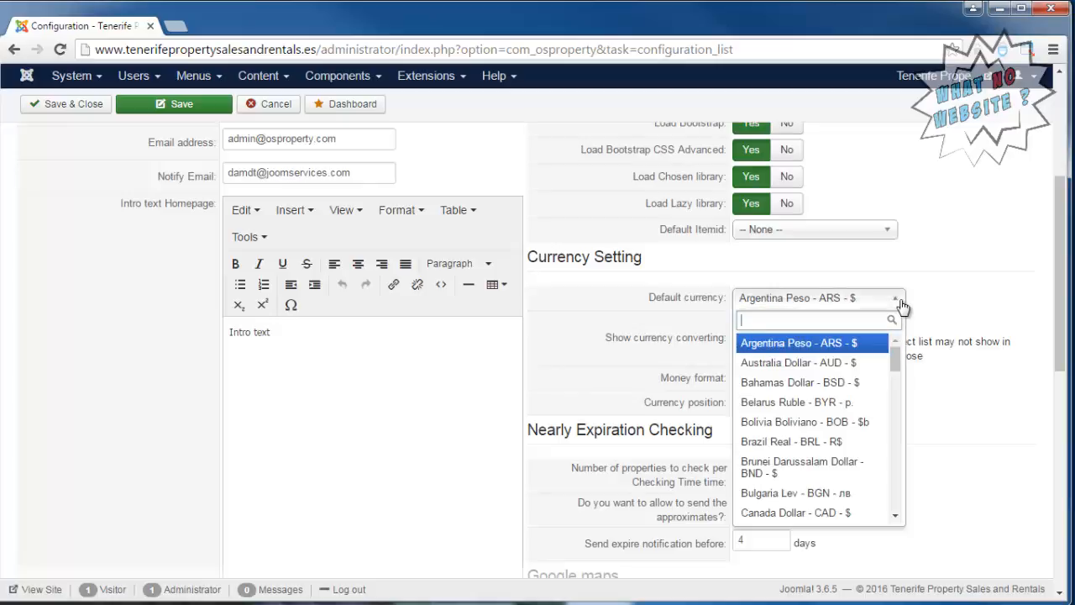
{"action": "type", "text": "eur"}
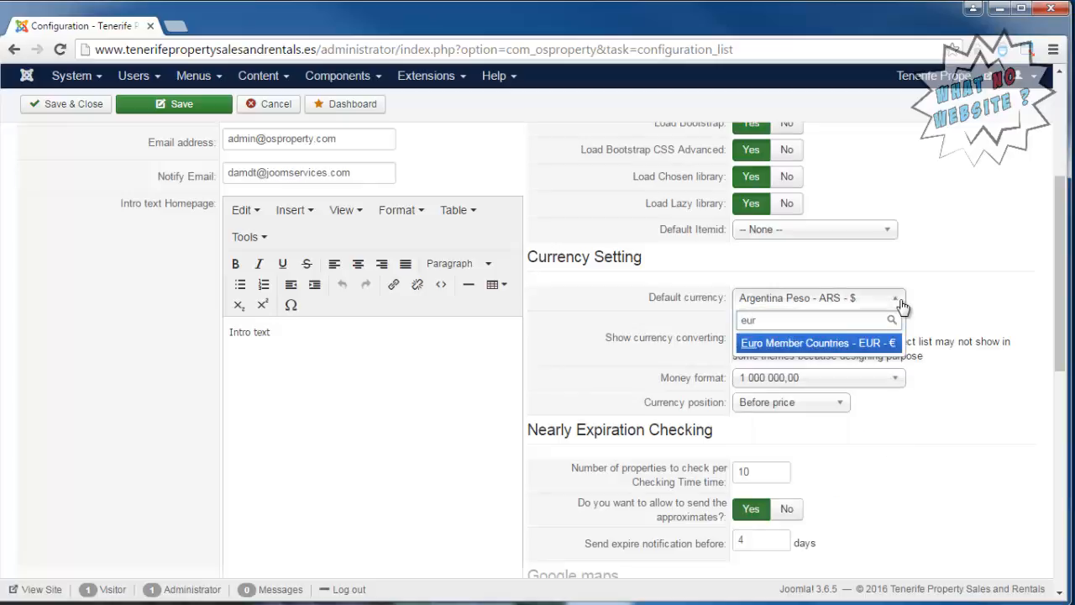
{"action": "left_click", "coordinate": [840, 344]}
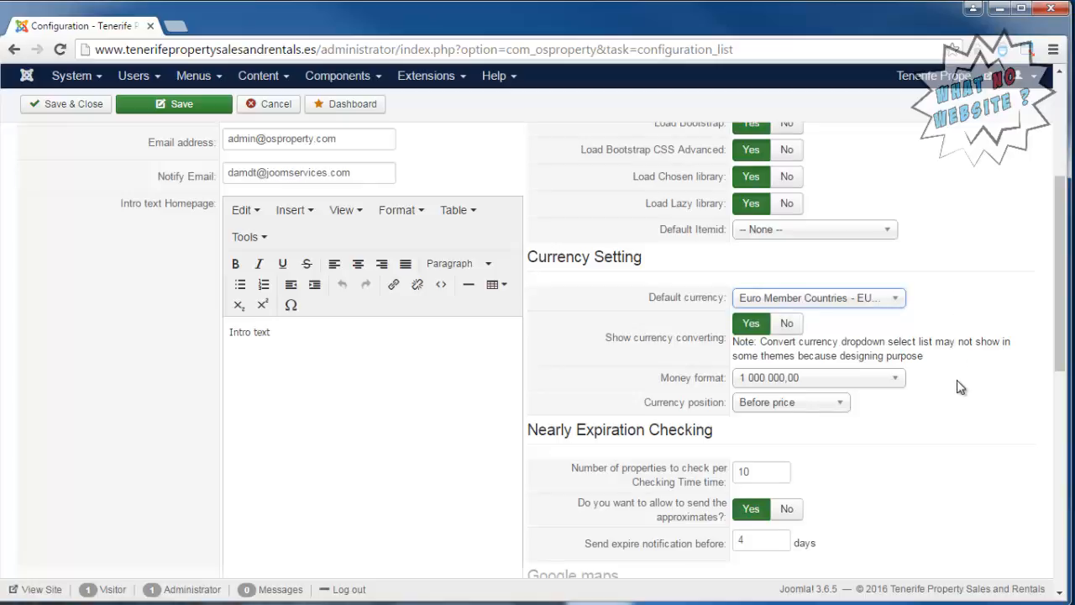
{"action": "left_click", "coordinate": [835, 403]}
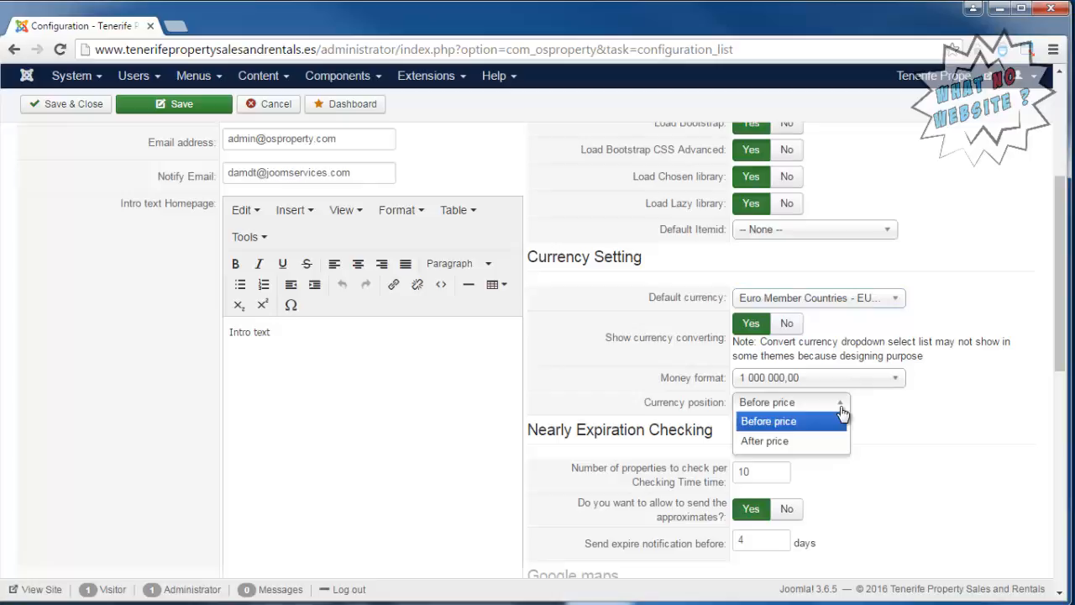
{"action": "left_click", "coordinate": [799, 443]}
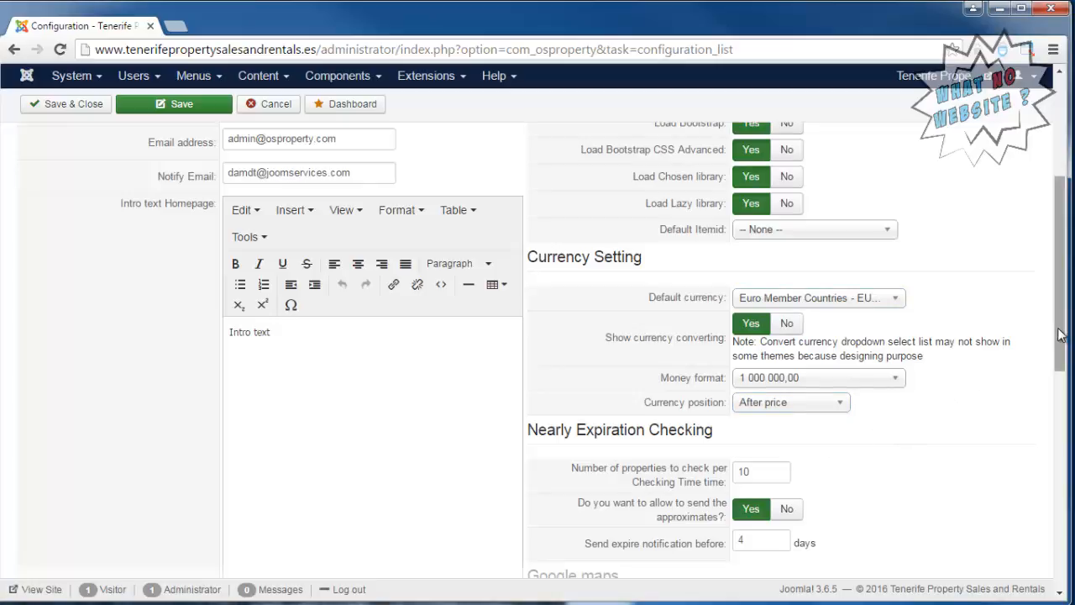
Check the remaining General settings and save the configuration.
{"action": "left_click_drag", "start_coordinate": [1060, 338], "coordinate": [1069, 454]}
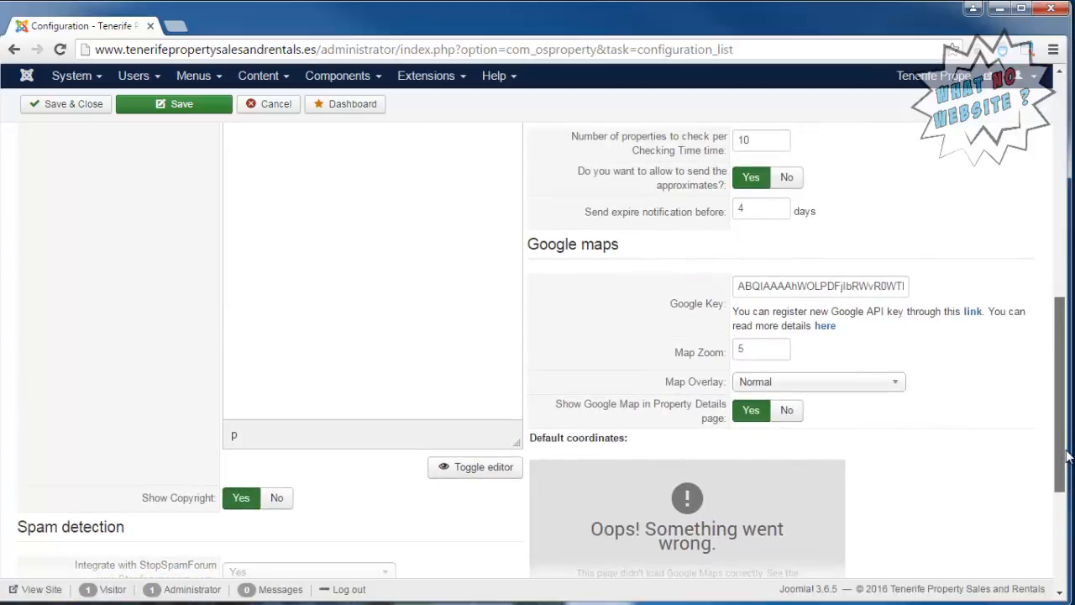
{"action": "left_click_drag", "start_coordinate": [1068, 455], "coordinate": [1054, 212]}
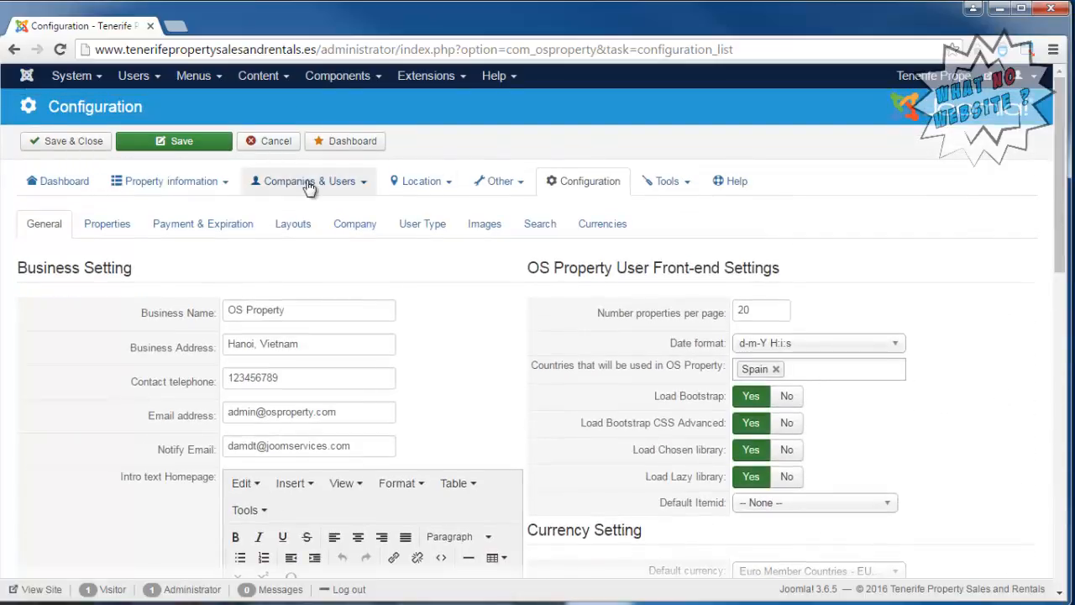
{"action": "left_click", "coordinate": [209, 144]}
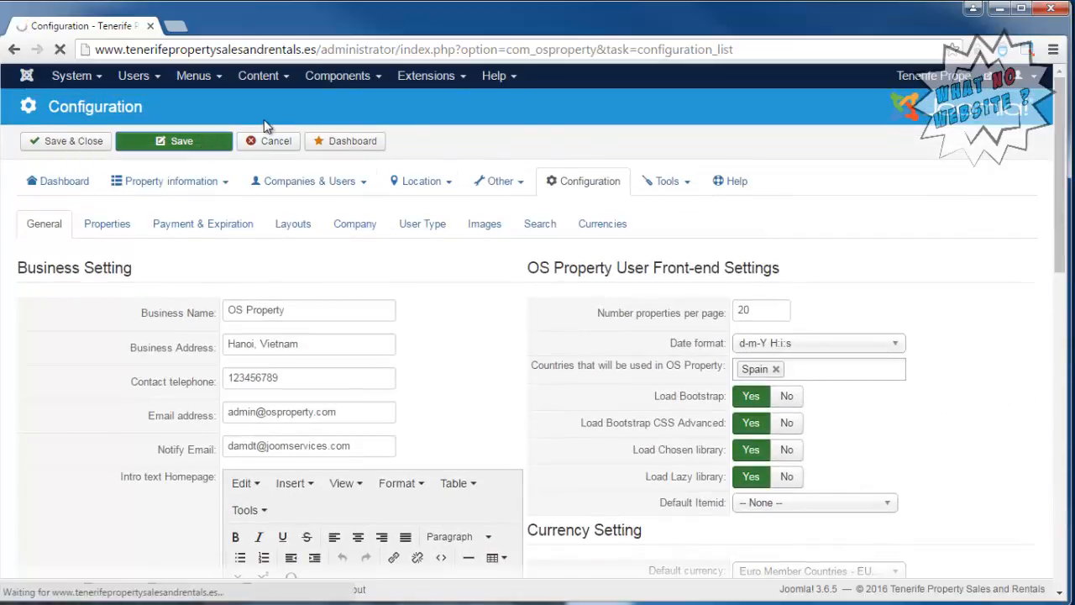
Set auto approval of new properties to Yes in the Properties settings and check the available address formats.
{"action": "left_click", "coordinate": [101, 285]}
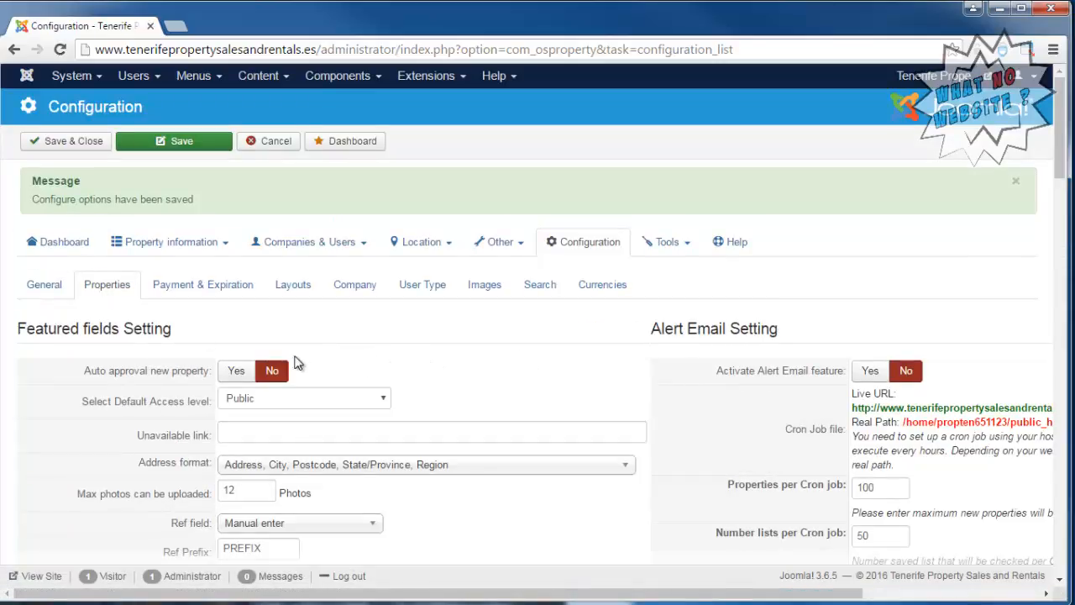
{"action": "left_click", "coordinate": [237, 380]}
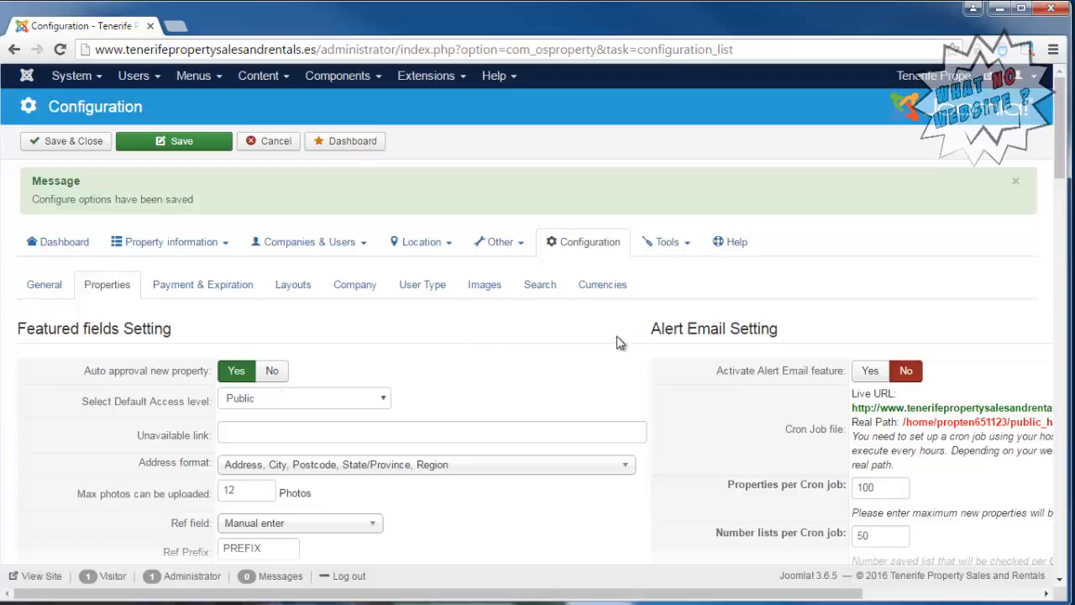
{"action": "scroll", "coordinate": [668, 336], "scroll_direction": "down", "scroll_amount": 1}
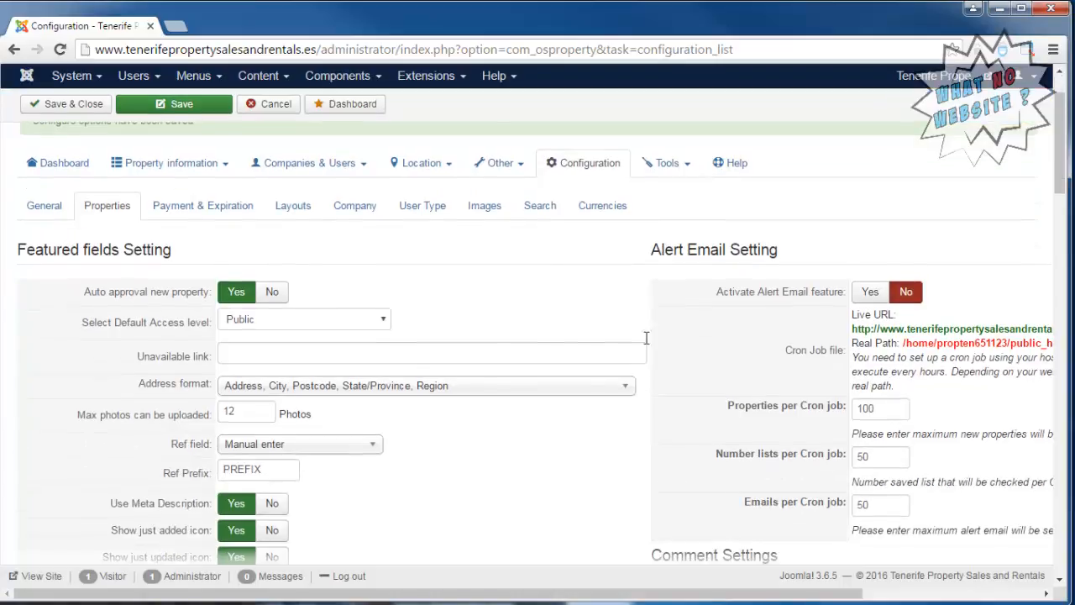
{"action": "left_click", "coordinate": [548, 395]}
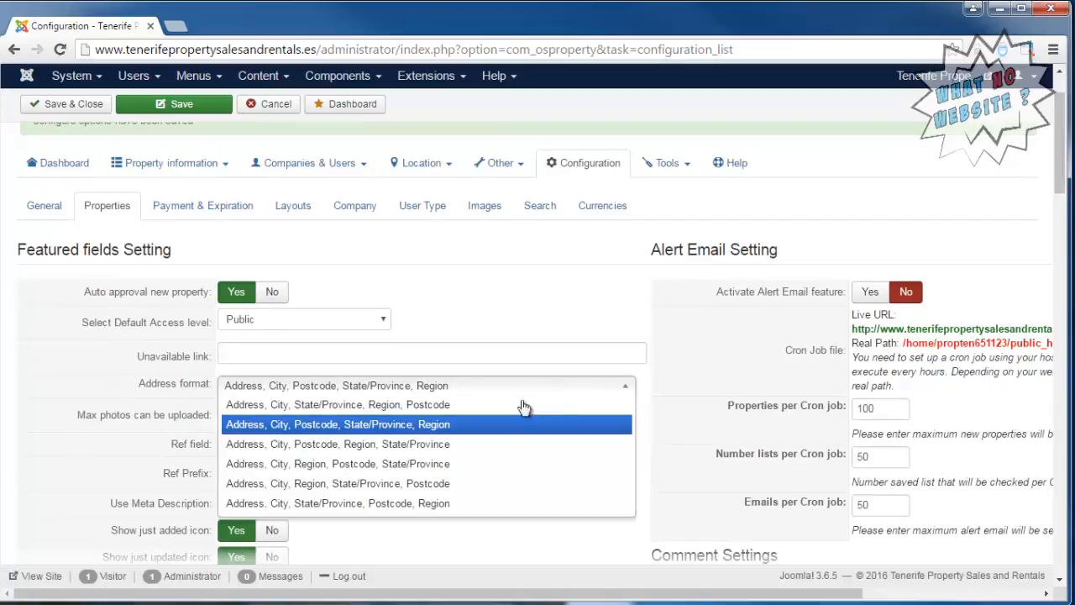
{"action": "left_click", "coordinate": [659, 381]}
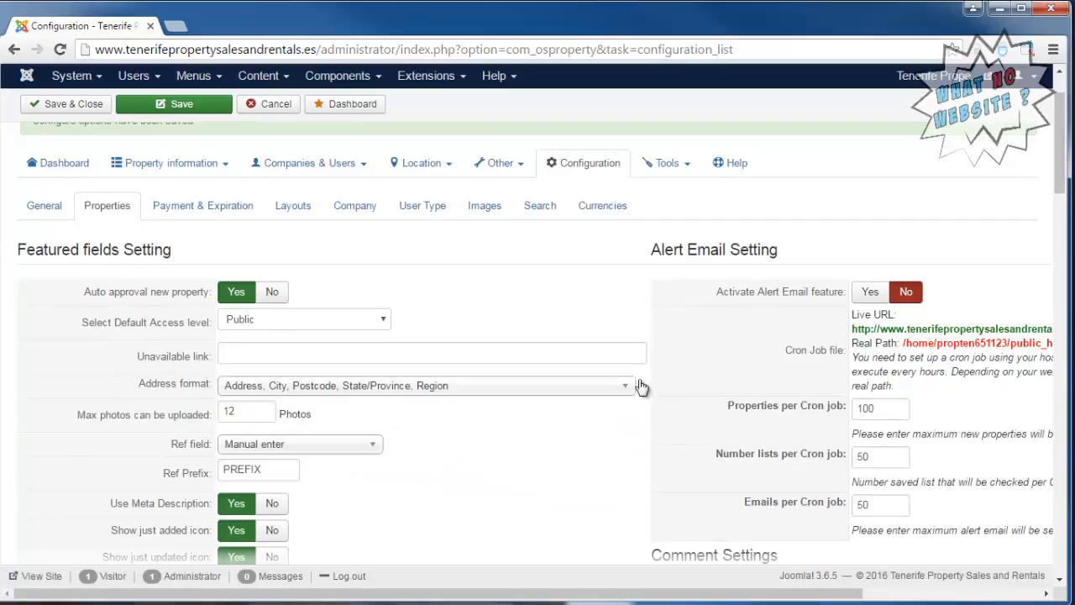
Clear the Ref Prefix value in the featured fields settings.
{"action": "scroll", "coordinate": [611, 393], "scroll_direction": "down", "scroll_amount": 1}
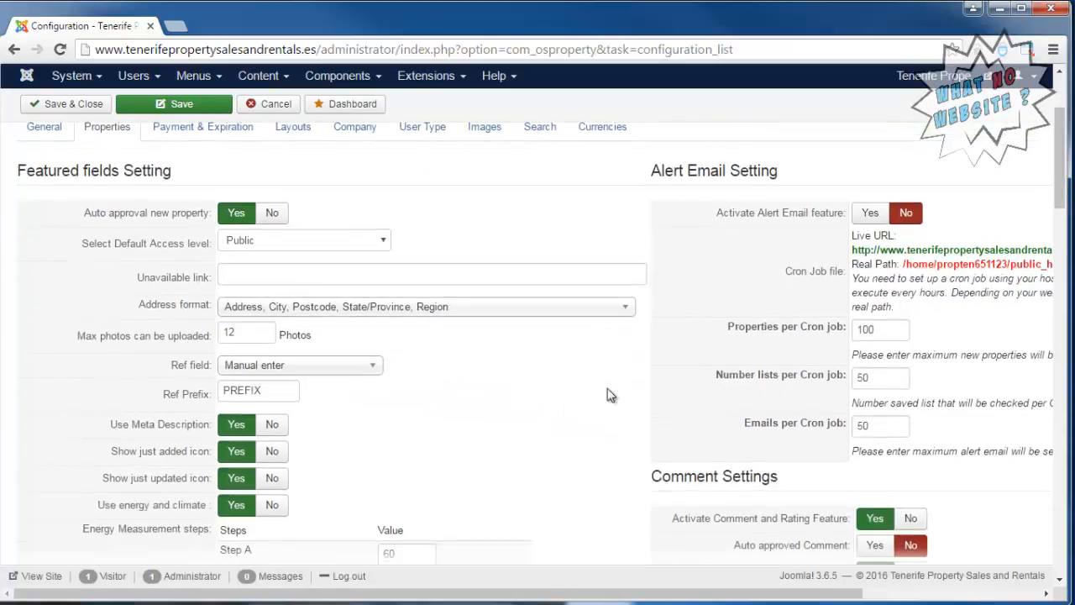
{"action": "double_click", "coordinate": [283, 391]}
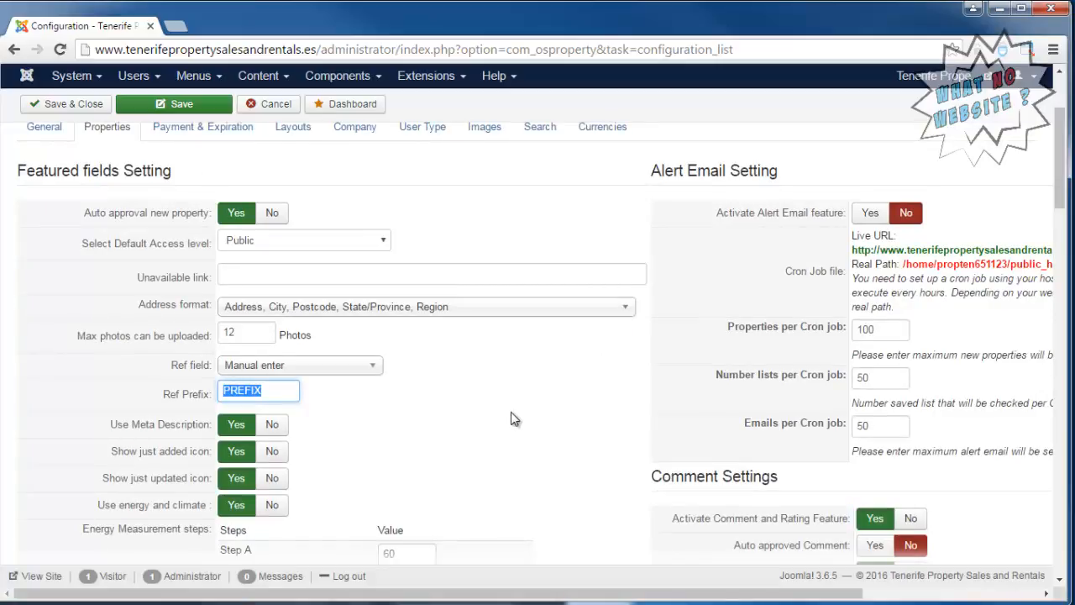
{"action": "key", "text": "BackSpace"}
{"action": "scroll", "coordinate": [579, 385], "scroll_direction": "down", "scroll_amount": 1}
{"action": "scroll", "coordinate": [595, 384], "scroll_direction": "down", "scroll_amount": 1}
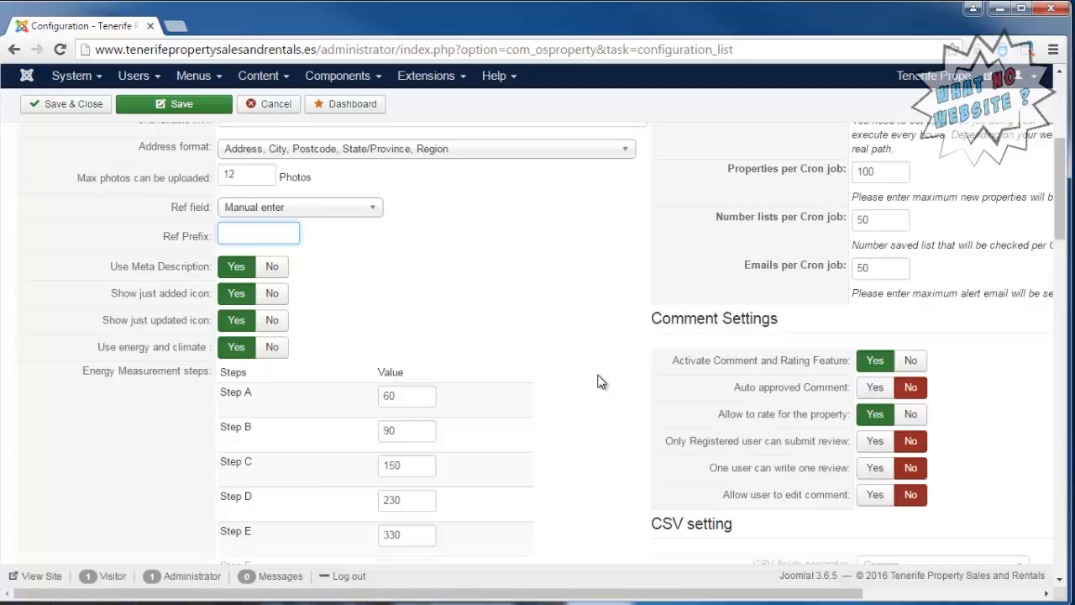
Review the remaining Properties settings, from the energy and CO2 steps through property details and social sharing to Tweet Auto Posting.
{"action": "scroll", "coordinate": [600, 382], "scroll_direction": "down", "scroll_amount": 3}
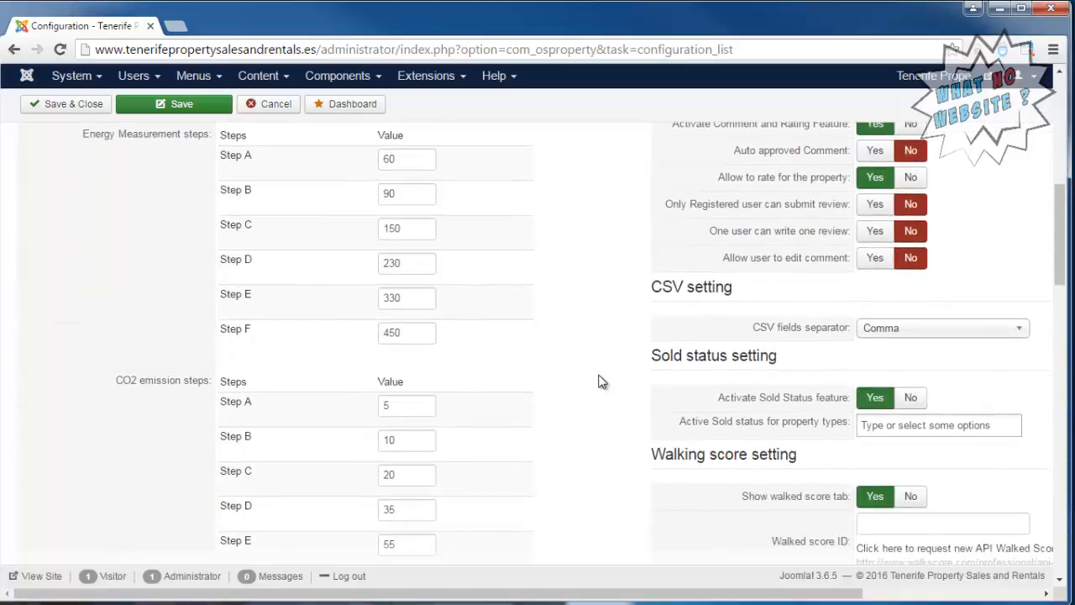
{"action": "scroll", "coordinate": [601, 382], "scroll_direction": "down", "scroll_amount": 4}
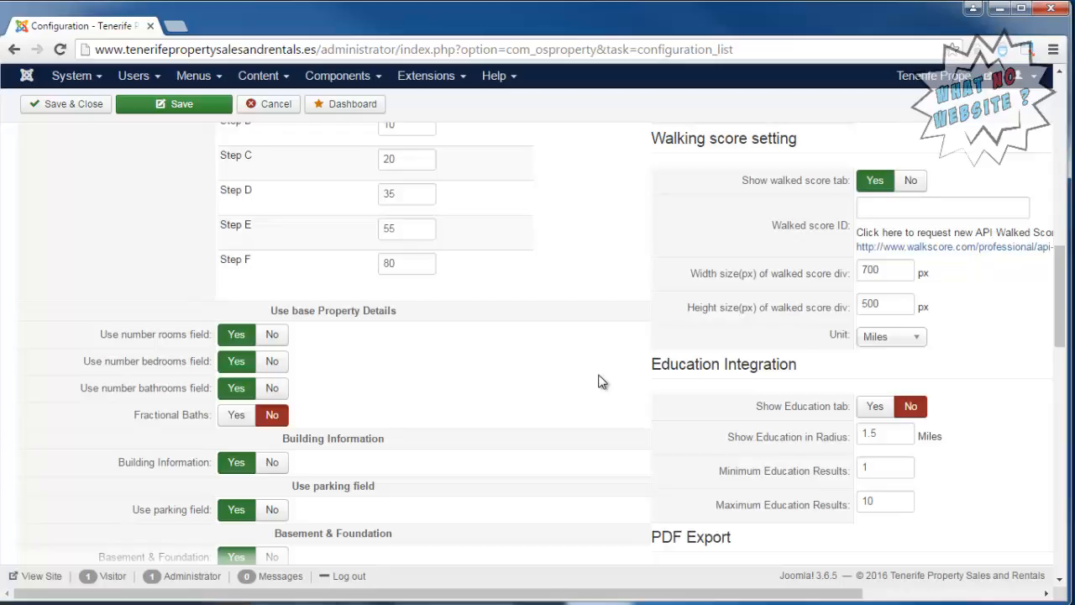
{"action": "scroll", "coordinate": [601, 382], "scroll_direction": "down", "scroll_amount": 1}
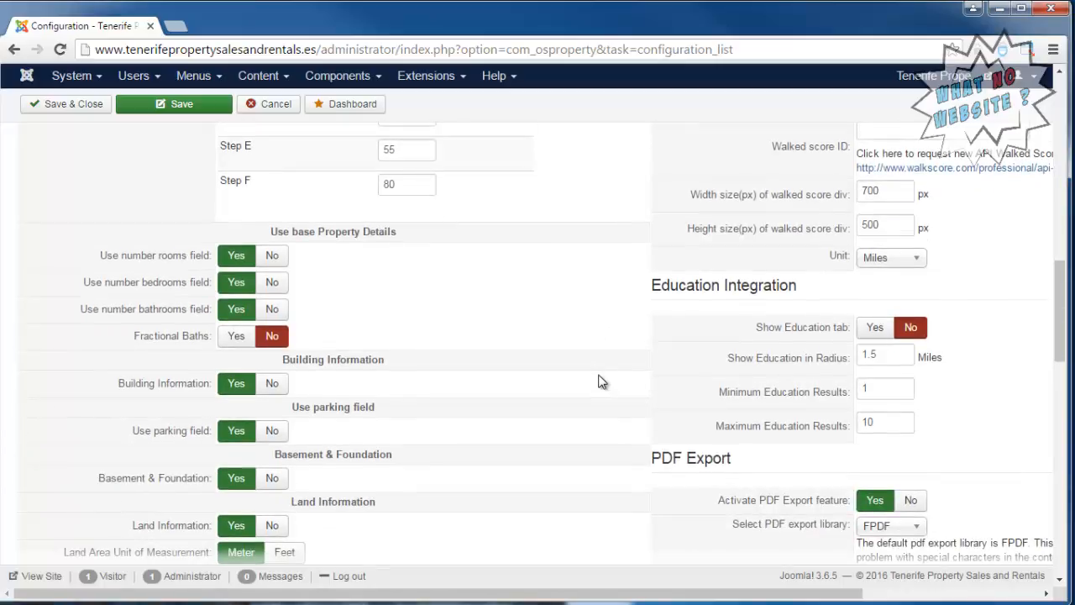
{"action": "scroll", "coordinate": [601, 382], "scroll_direction": "down", "scroll_amount": 2}
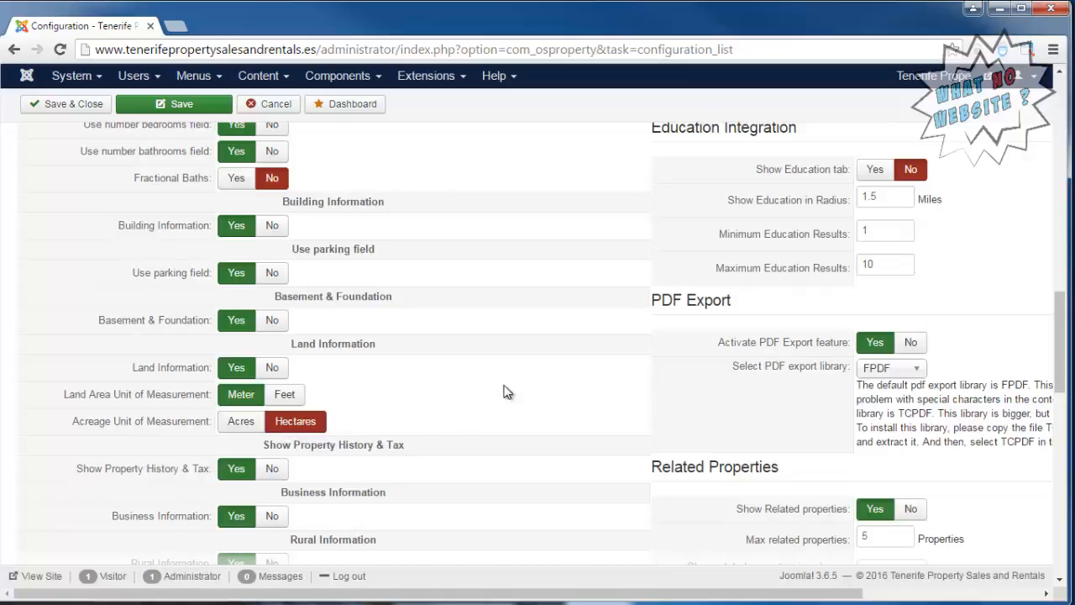
{"action": "scroll", "coordinate": [601, 376], "scroll_direction": "down", "scroll_amount": 2}
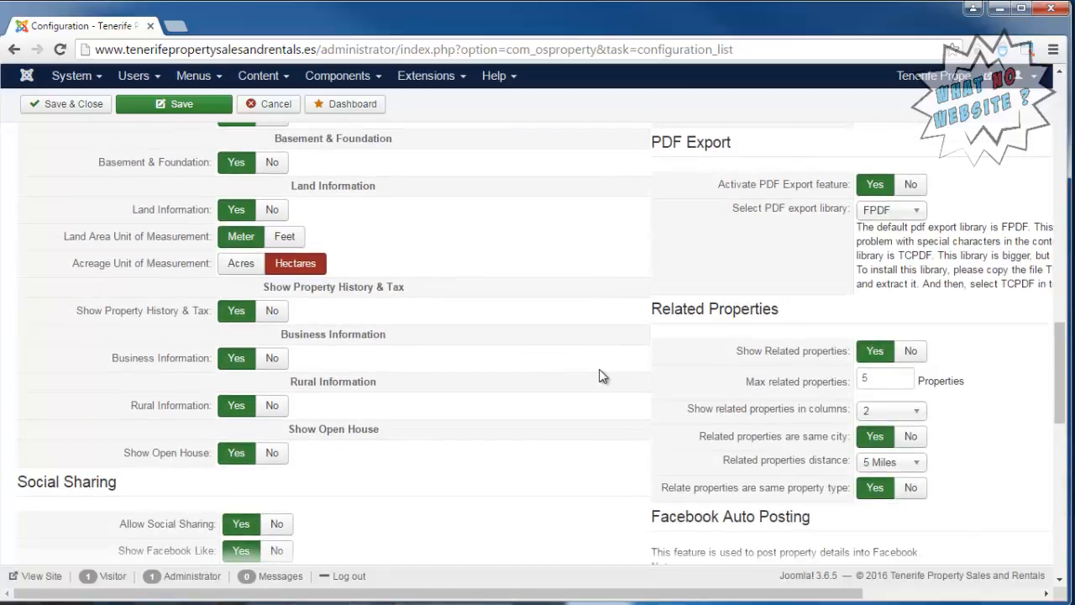
{"action": "scroll", "coordinate": [601, 375], "scroll_direction": "down", "scroll_amount": 2}
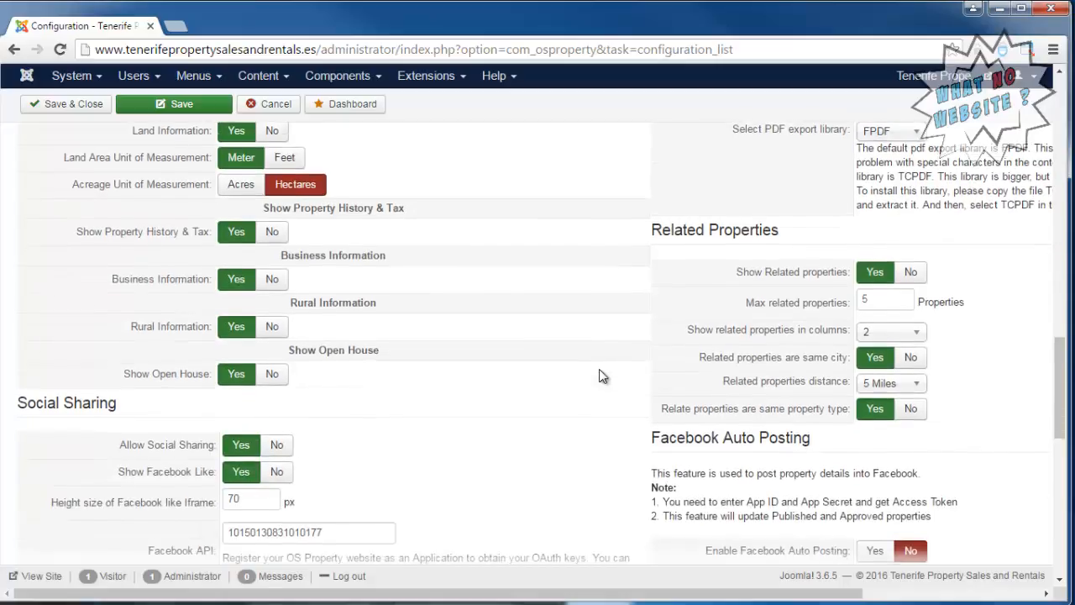
{"action": "scroll", "coordinate": [601, 376], "scroll_direction": "down", "scroll_amount": 1}
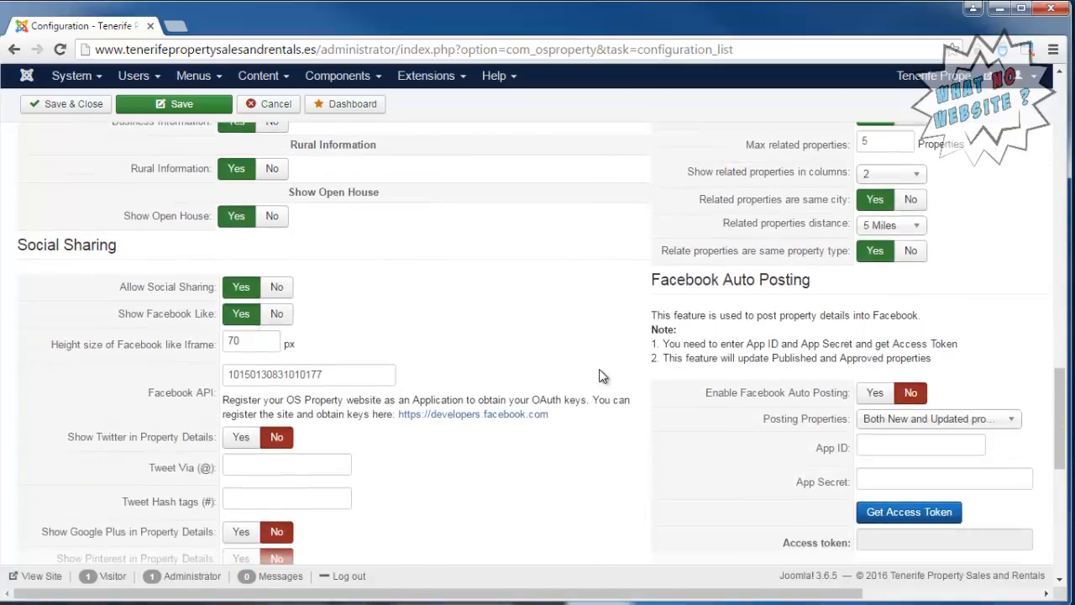
{"action": "scroll", "coordinate": [601, 375], "scroll_direction": "down", "scroll_amount": 1}
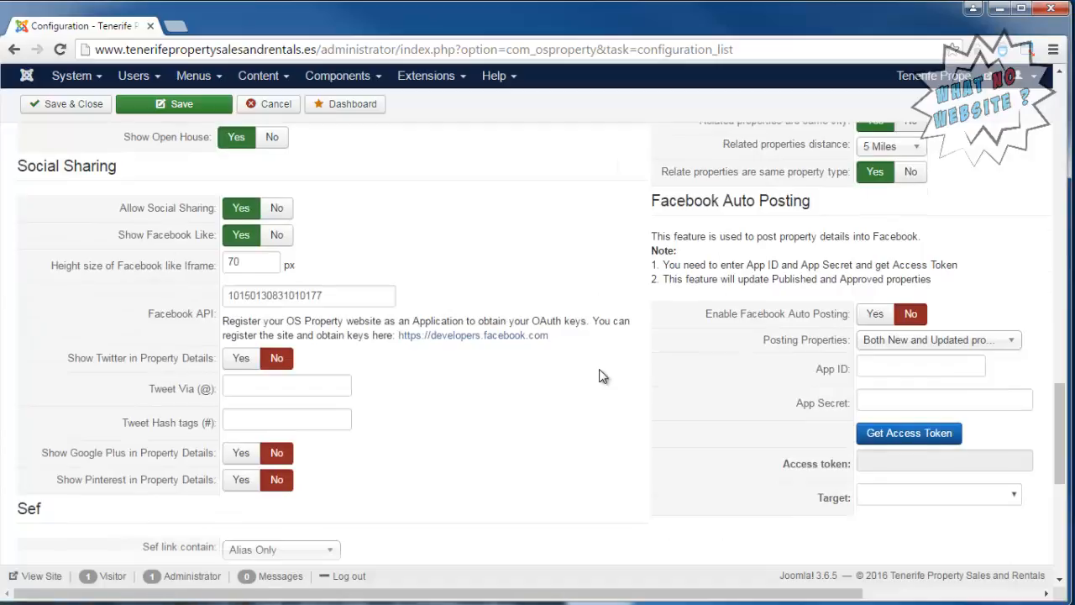
{"action": "scroll", "coordinate": [600, 375], "scroll_direction": "down", "scroll_amount": 1}
{"action": "scroll", "coordinate": [602, 375], "scroll_direction": "down", "scroll_amount": 1}
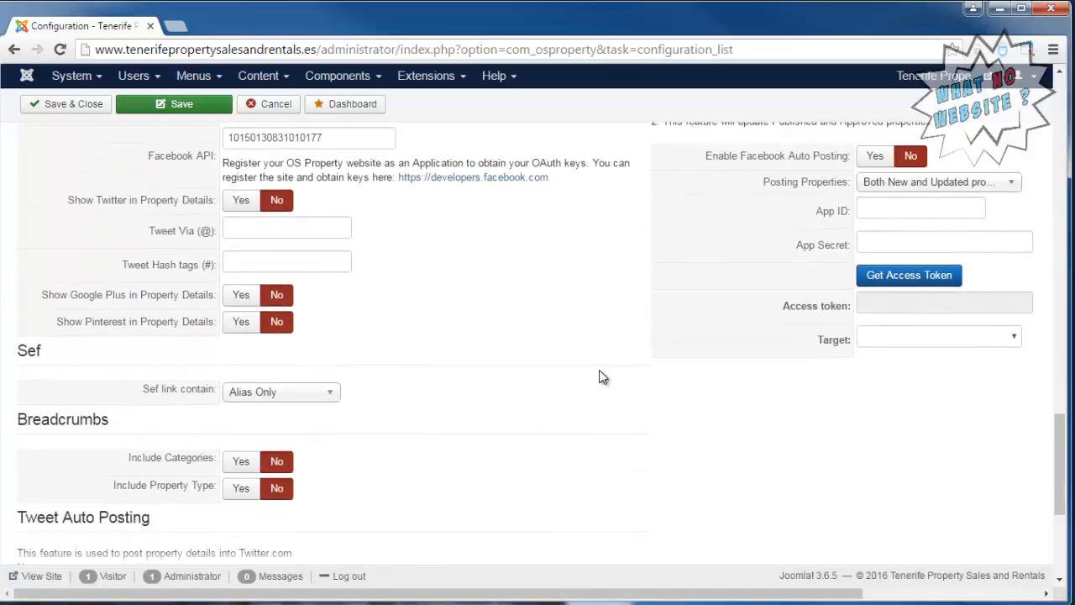
{"action": "scroll", "coordinate": [602, 376], "scroll_direction": "down", "scroll_amount": 1}
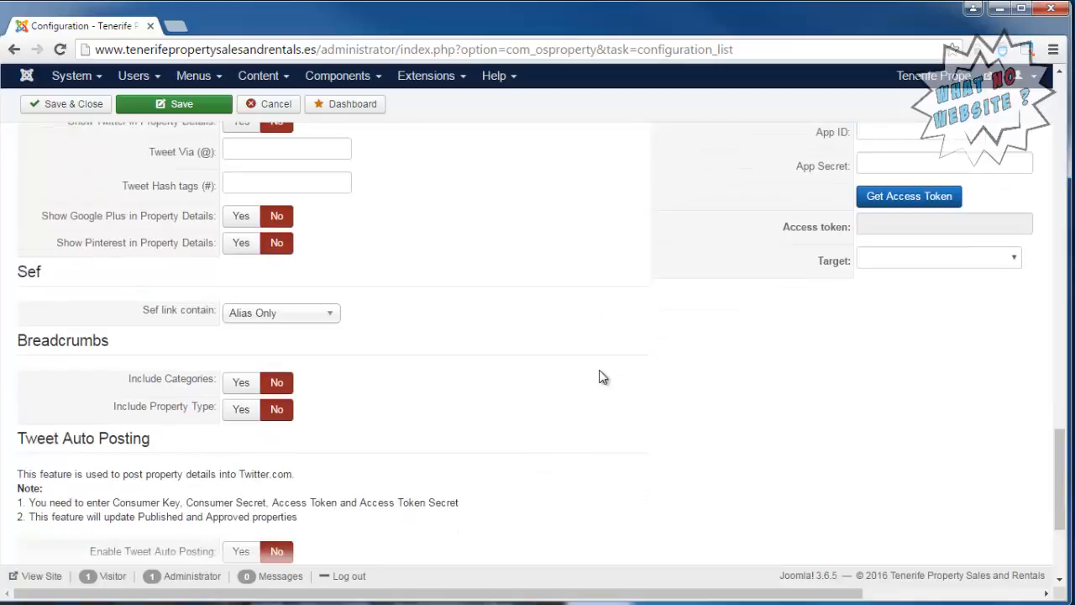
{"action": "scroll", "coordinate": [601, 377], "scroll_direction": "down", "scroll_amount": 3}
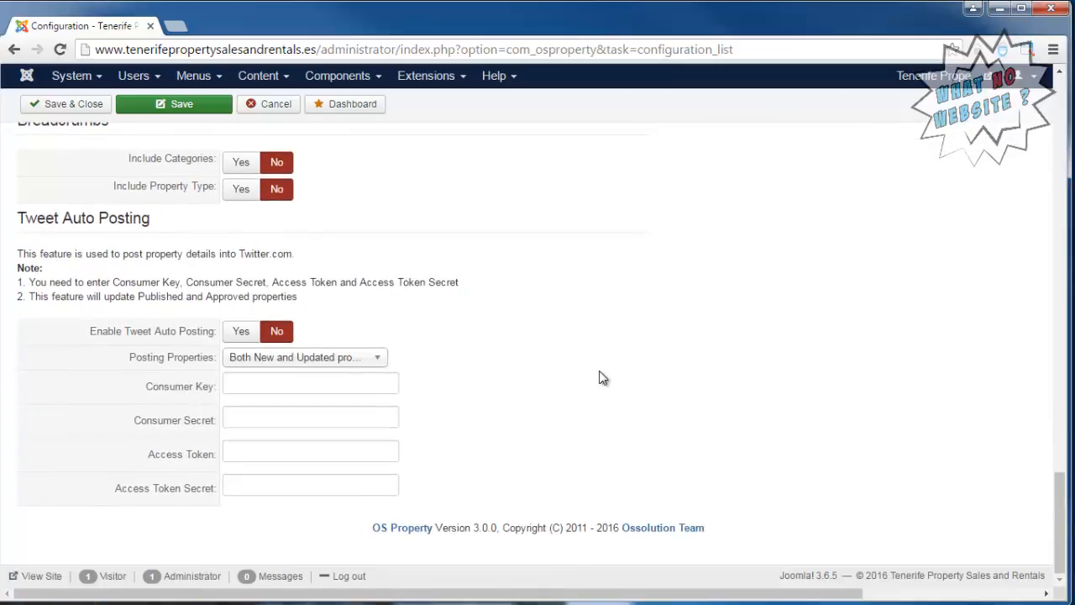
{"action": "scroll", "coordinate": [602, 377], "scroll_direction": "up", "scroll_amount": 5}
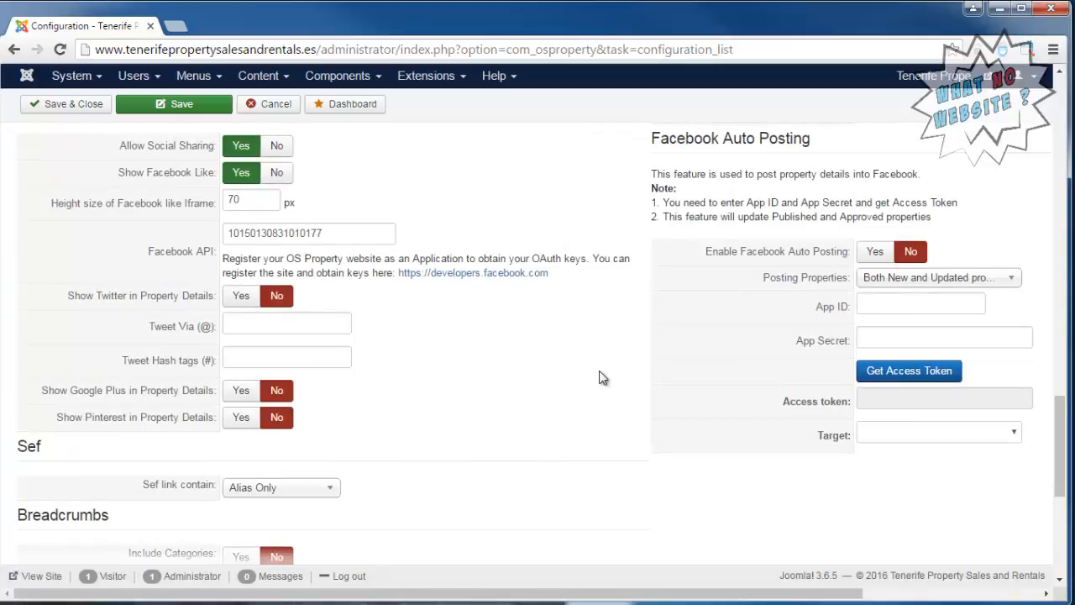
{"action": "scroll", "coordinate": [602, 377], "scroll_direction": "up", "scroll_amount": 10}
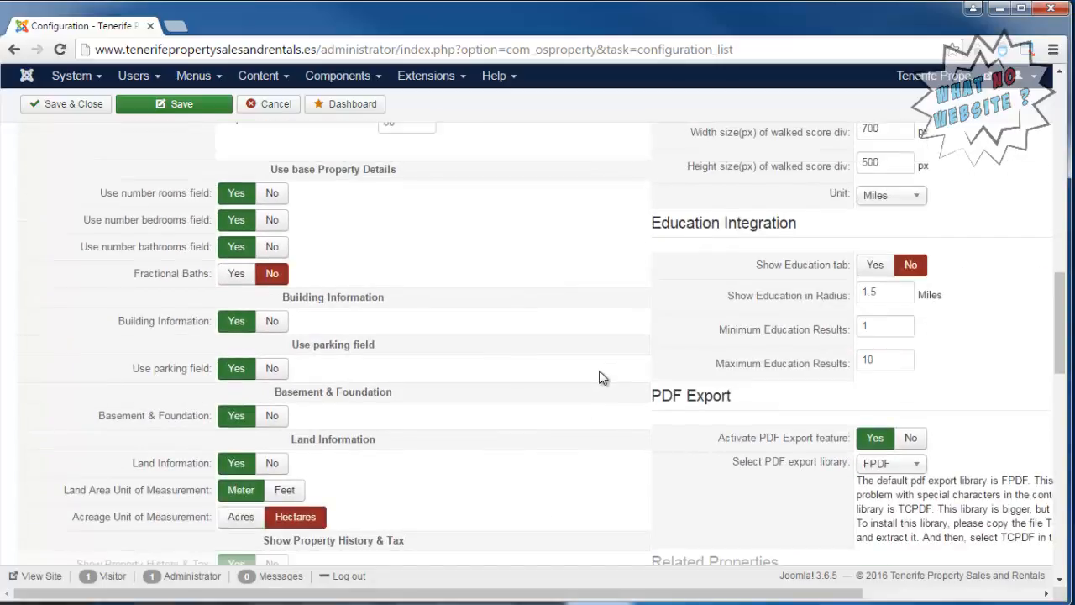
{"action": "scroll", "coordinate": [601, 377], "scroll_direction": "up", "scroll_amount": 8}
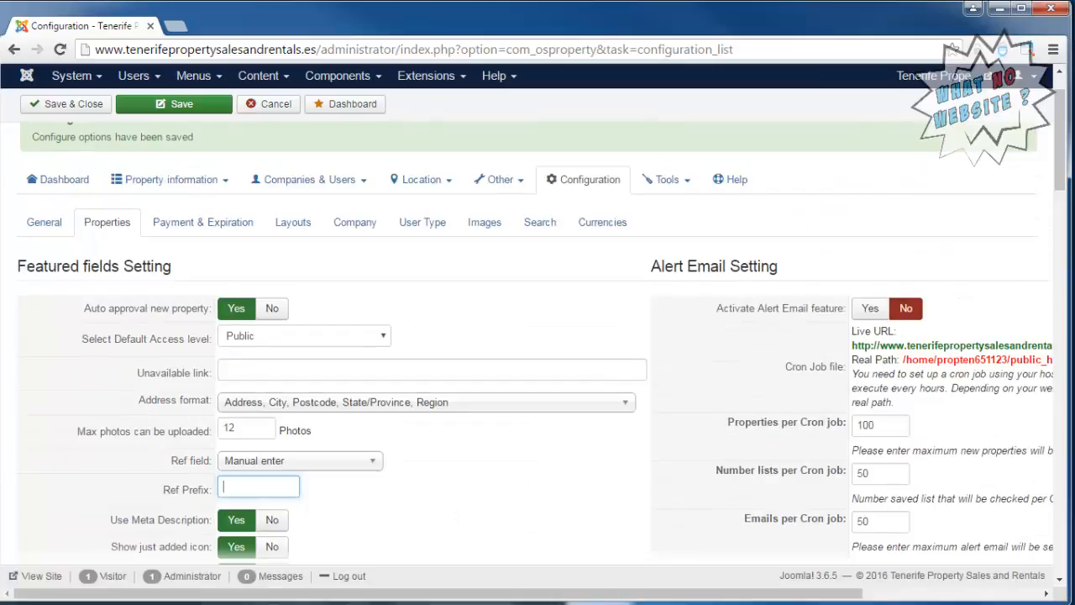
Recheck the Properties settings for alert email, comments, sold status, walking score, education and Facebook posting, and save the configuration.
{"action": "left_click_drag", "start_coordinate": [1063, 135], "coordinate": [1067, 160]}
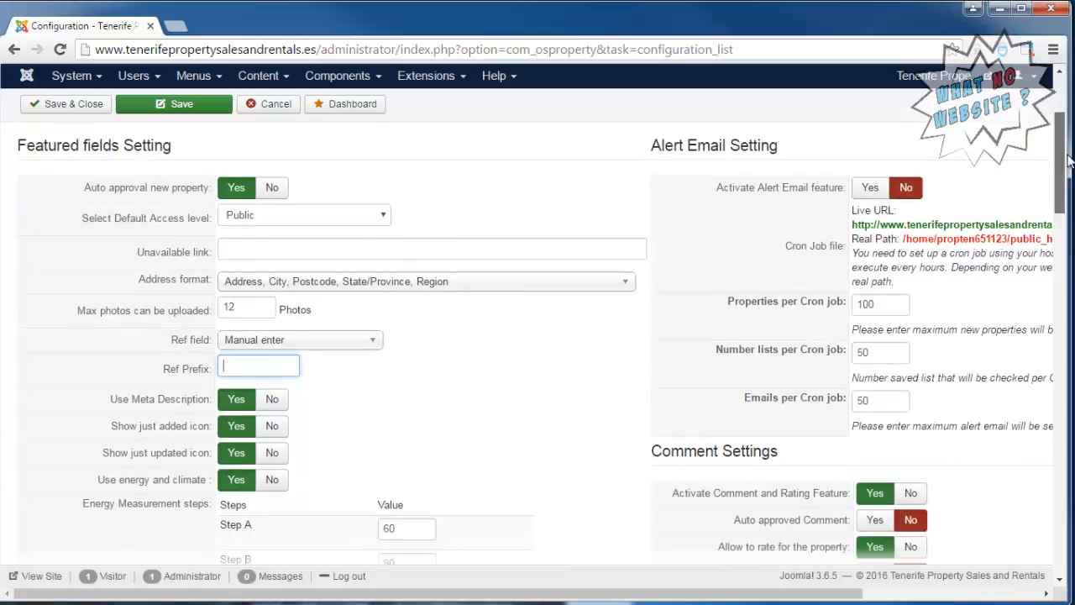
{"action": "left_click_drag", "start_coordinate": [1069, 159], "coordinate": [1071, 195]}
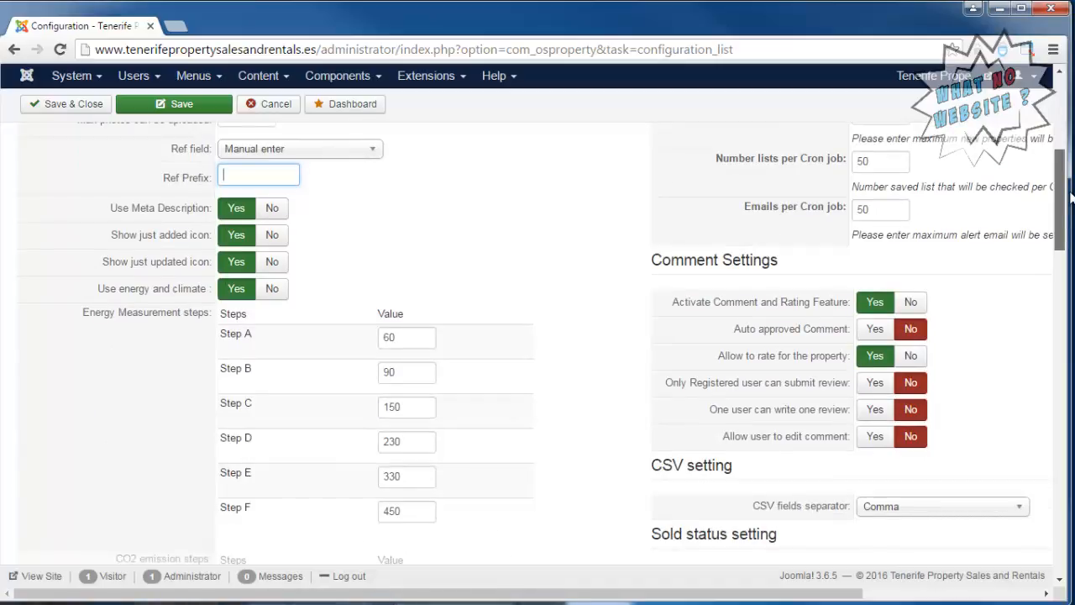
{"action": "left_click_drag", "start_coordinate": [1070, 195], "coordinate": [1070, 242]}
{"action": "scroll", "coordinate": [1070, 242], "scroll_direction": "down", "scroll_amount": 1}
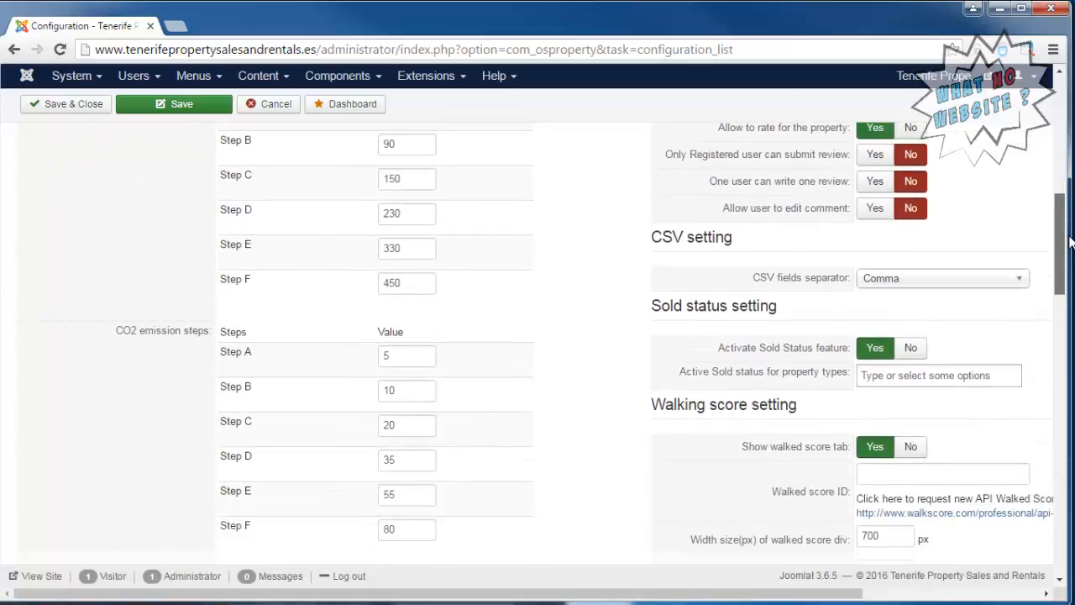
{"action": "left_click", "coordinate": [1018, 284]}
{"action": "left_click", "coordinate": [1042, 279]}
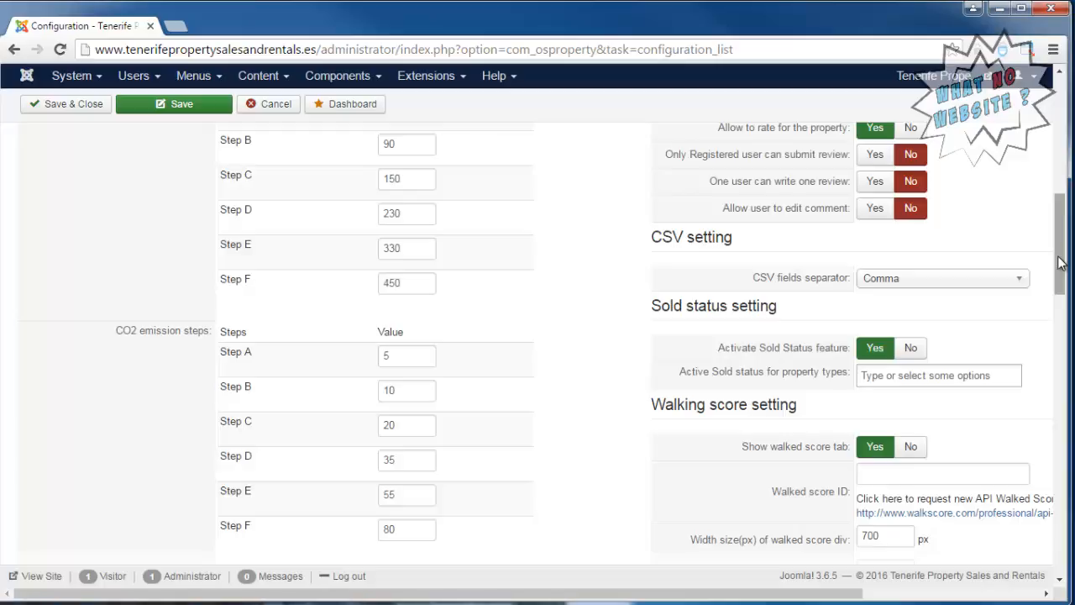
{"action": "left_click_drag", "start_coordinate": [1060, 263], "coordinate": [1058, 307]}
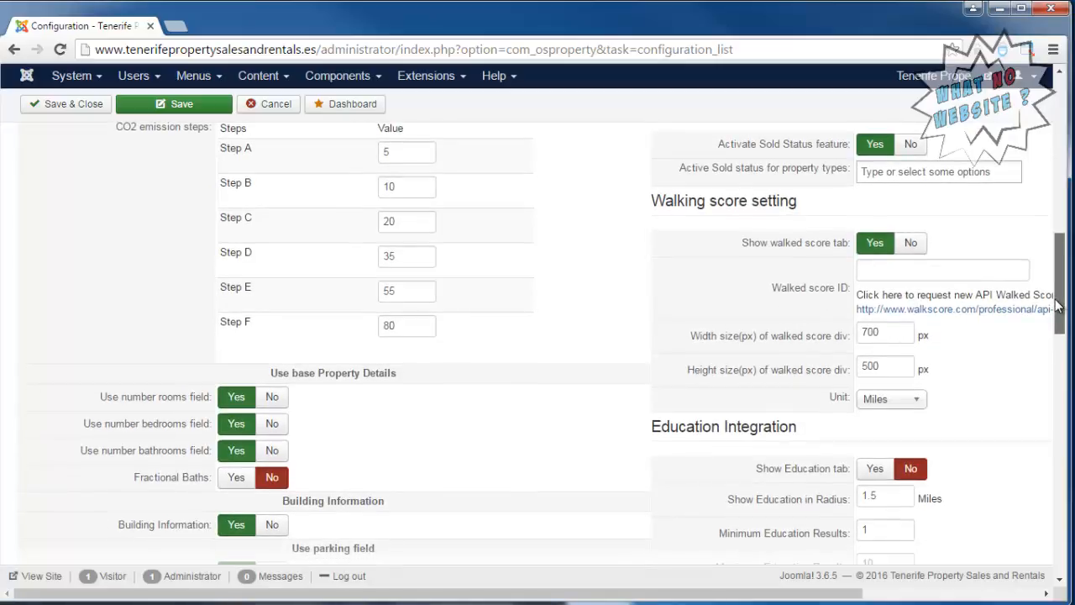
{"action": "left_click_drag", "start_coordinate": [1057, 307], "coordinate": [1047, 329]}
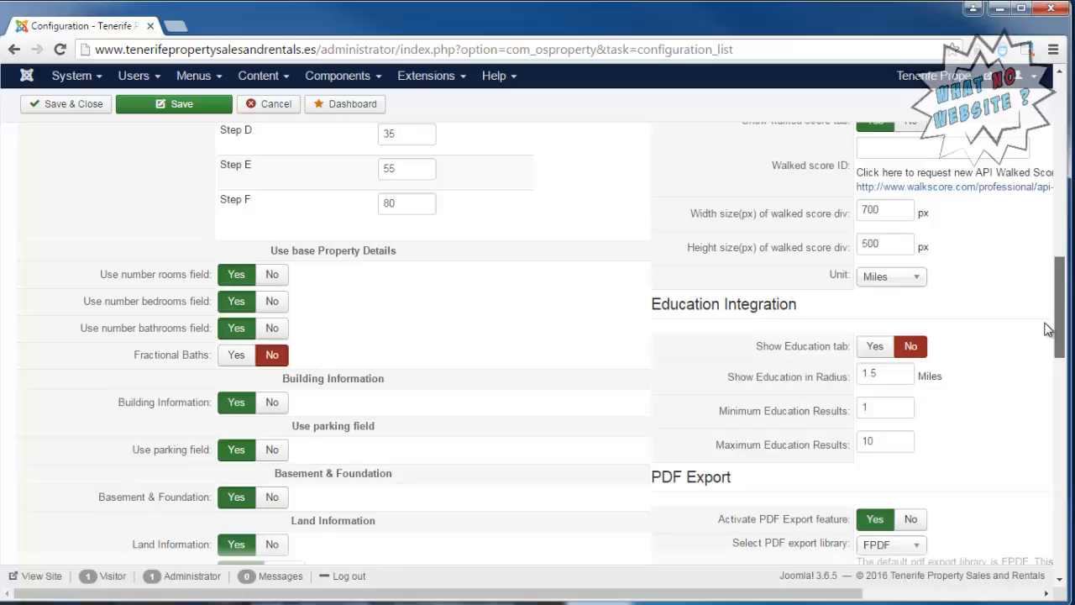
{"action": "left_click_drag", "start_coordinate": [1048, 329], "coordinate": [1044, 440]}
{"action": "scroll", "coordinate": [1045, 440], "scroll_direction": "down", "scroll_amount": 3}
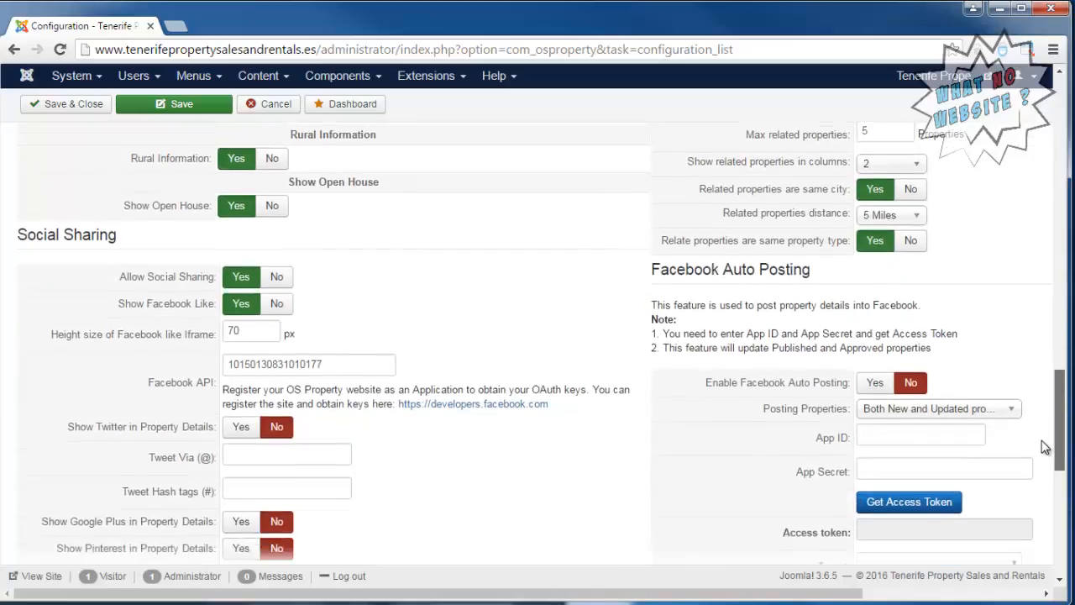
{"action": "left_click_drag", "start_coordinate": [1048, 431], "coordinate": [1045, 139]}
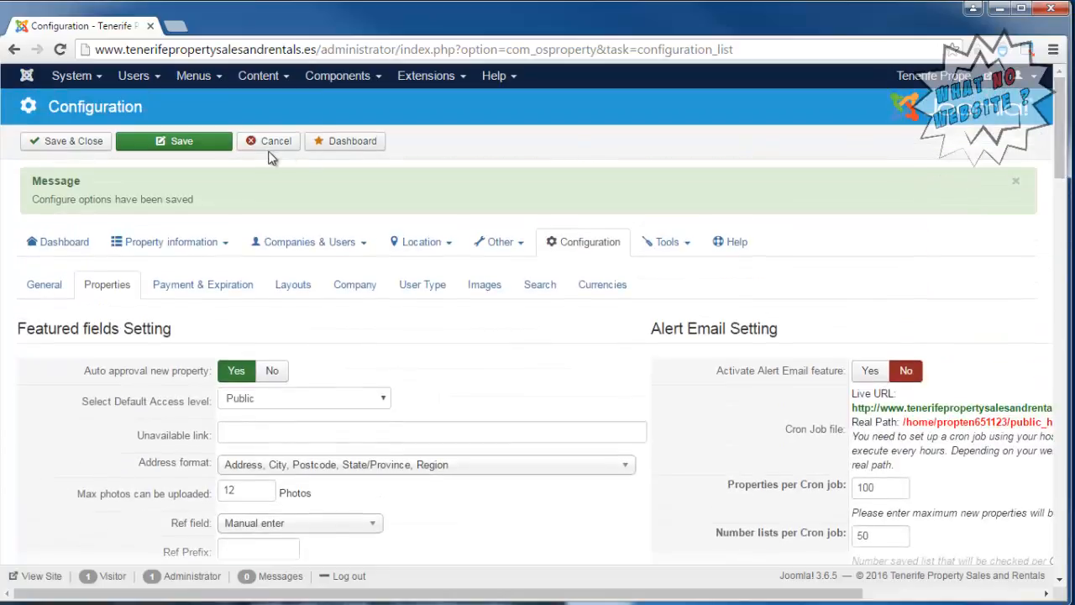
{"action": "left_click", "coordinate": [210, 147]}
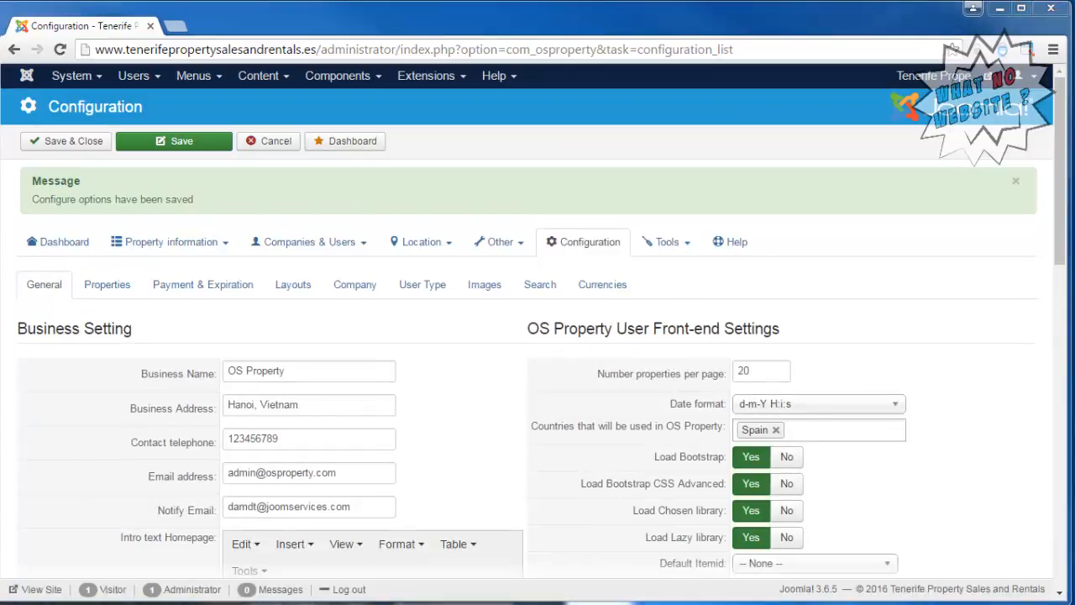
Examine the Payment & Expiration settings and the Layouts settings, including the category layout choices and property details options.
{"action": "left_click", "coordinate": [192, 293]}
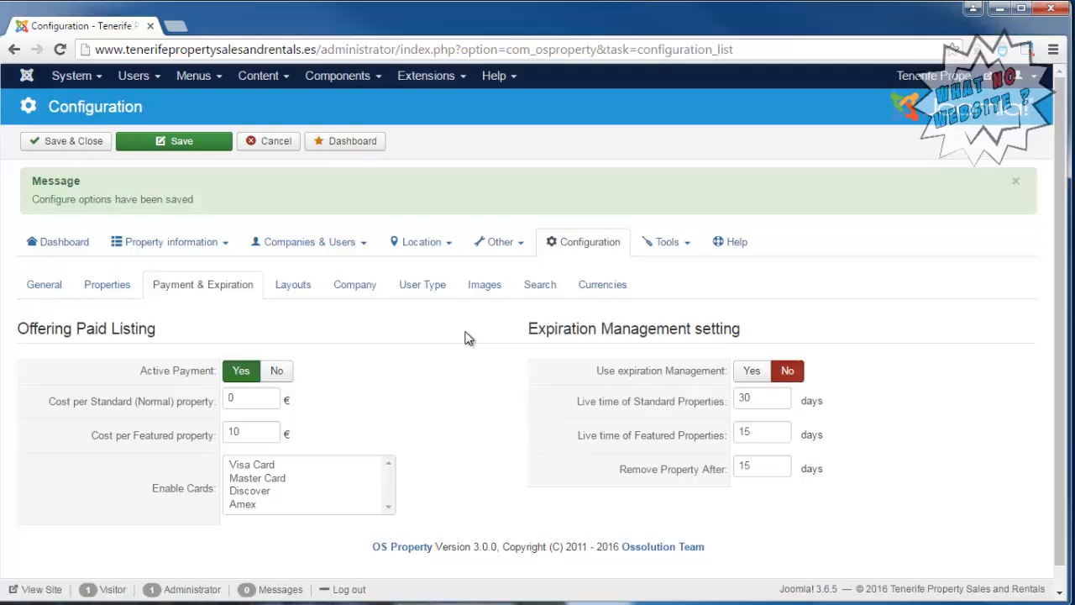
{"action": "left_click", "coordinate": [307, 290]}
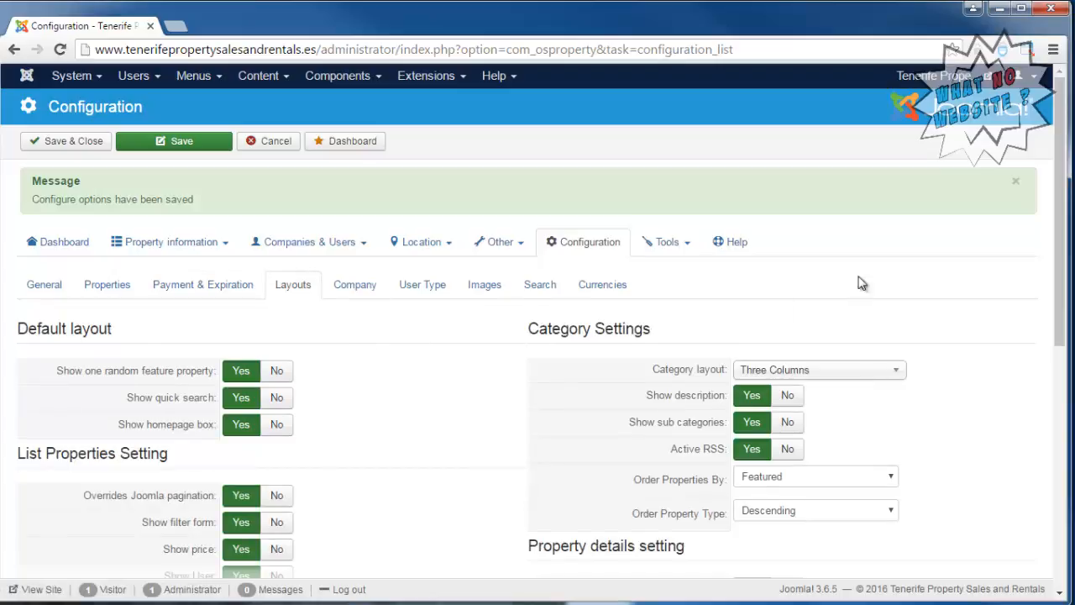
{"action": "left_click_drag", "start_coordinate": [1064, 228], "coordinate": [1063, 280]}
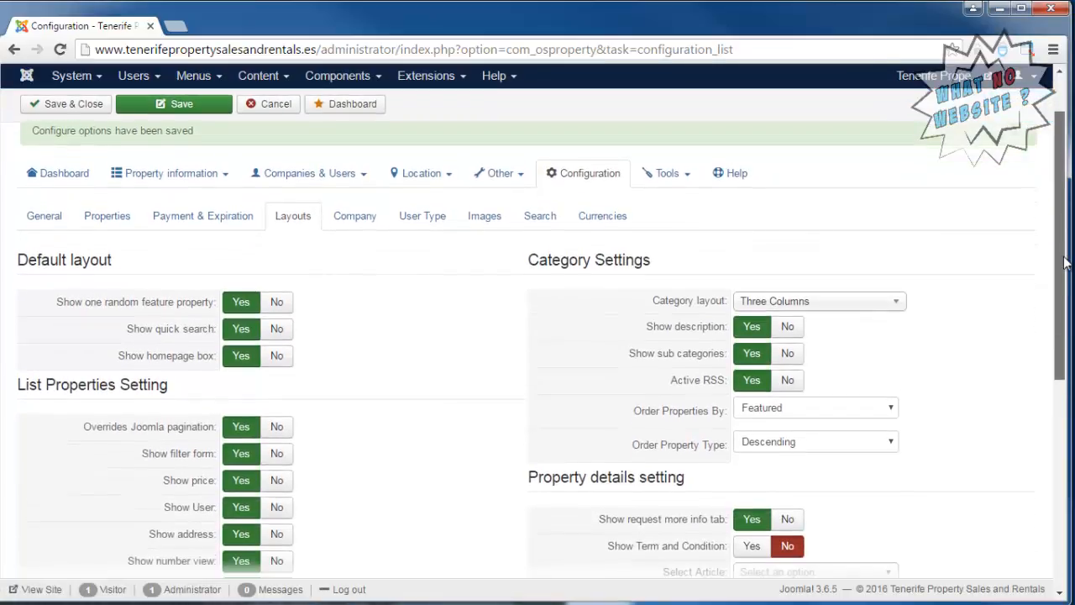
{"action": "left_click", "coordinate": [878, 309]}
{"action": "left_click", "coordinate": [977, 303]}
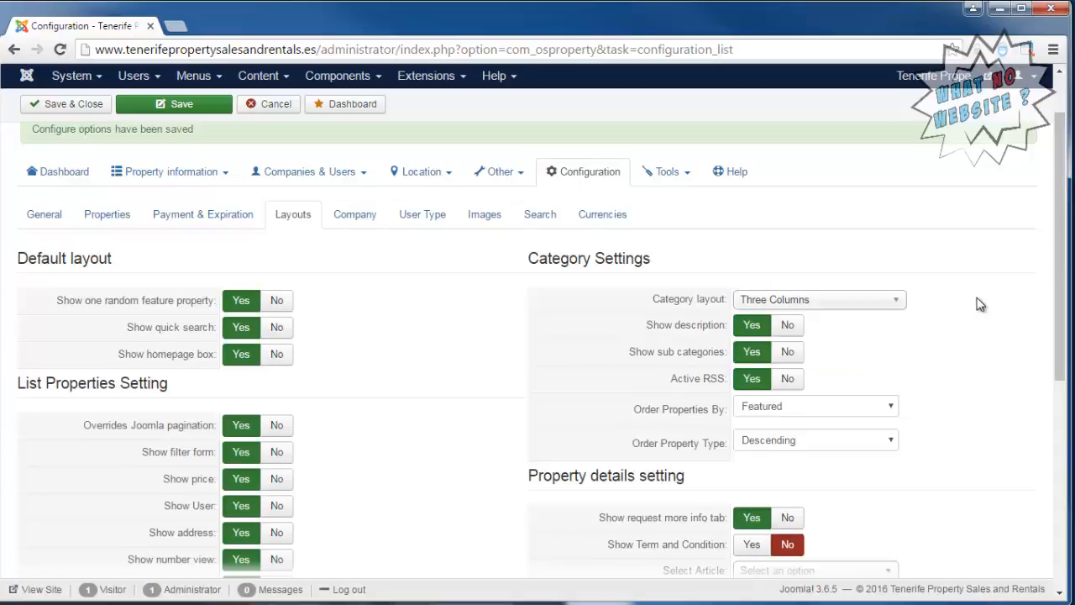
{"action": "scroll", "coordinate": [979, 304], "scroll_direction": "down", "scroll_amount": 4}
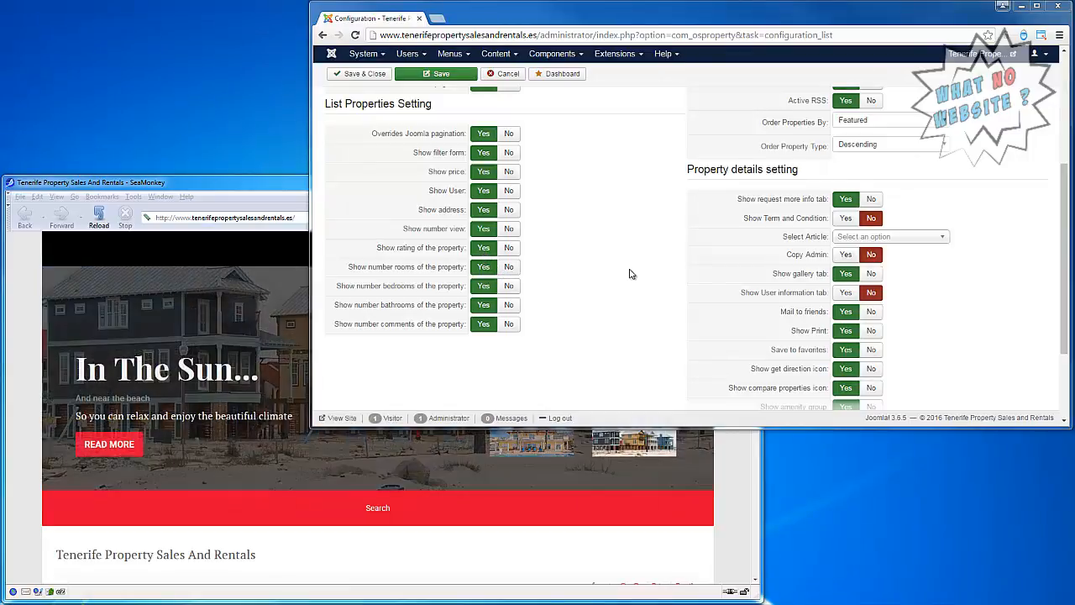
{"action": "left_click_drag", "start_coordinate": [1067, 278], "coordinate": [1063, 170]}
Examine the Company settings and the User Type settings, including user registration, user fields and front-end options.
{"action": "left_click", "coordinate": [570, 207]}
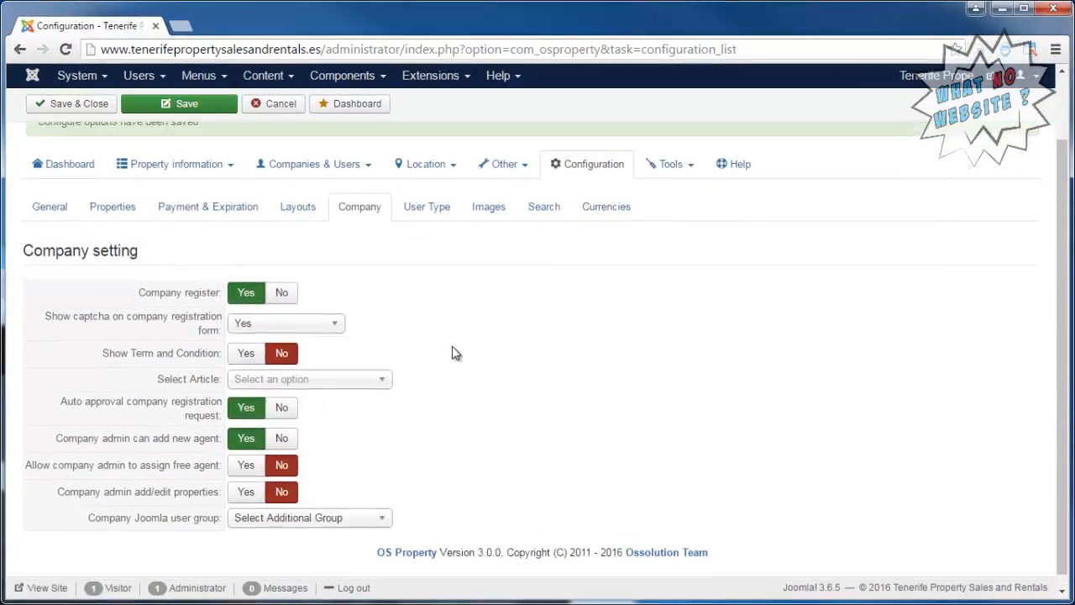
{"action": "left_click", "coordinate": [441, 292]}
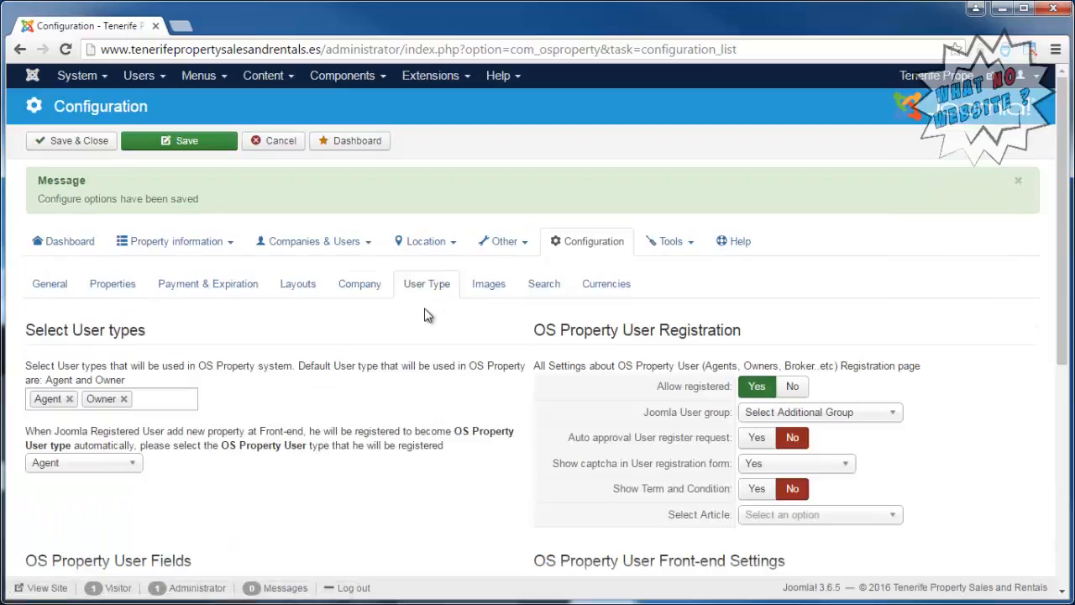
{"action": "scroll", "coordinate": [424, 315], "scroll_direction": "down", "scroll_amount": 4}
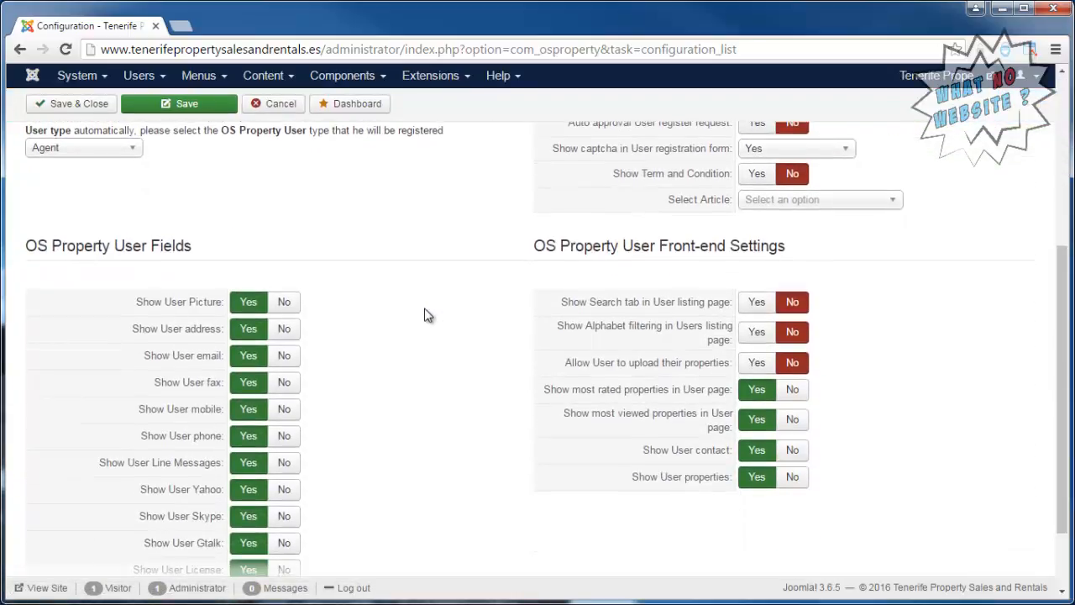
{"action": "scroll", "coordinate": [424, 315], "scroll_direction": "down", "scroll_amount": 1}
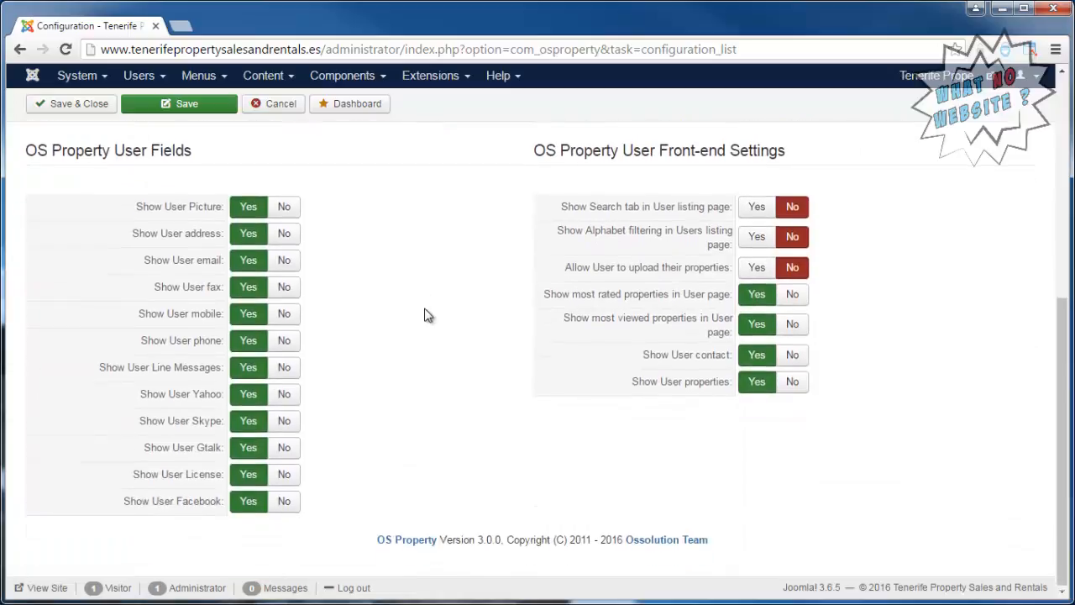
{"action": "scroll", "coordinate": [424, 315], "scroll_direction": "up", "scroll_amount": 6}
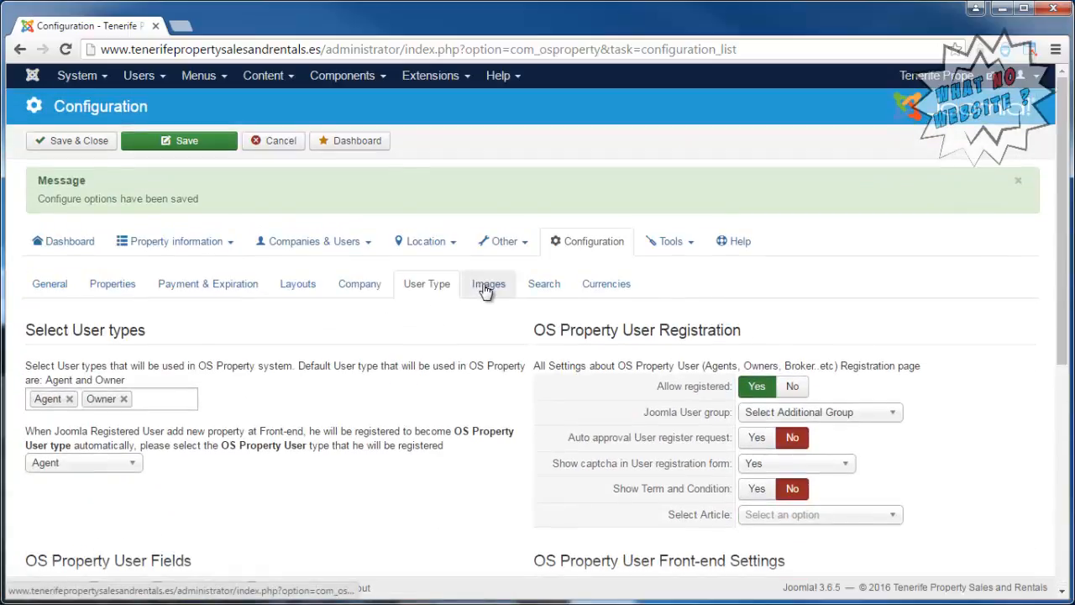
Examine the Images settings, including the resize method, thumbnail and large image sizes, and watermark options.
{"action": "left_click", "coordinate": [488, 286]}
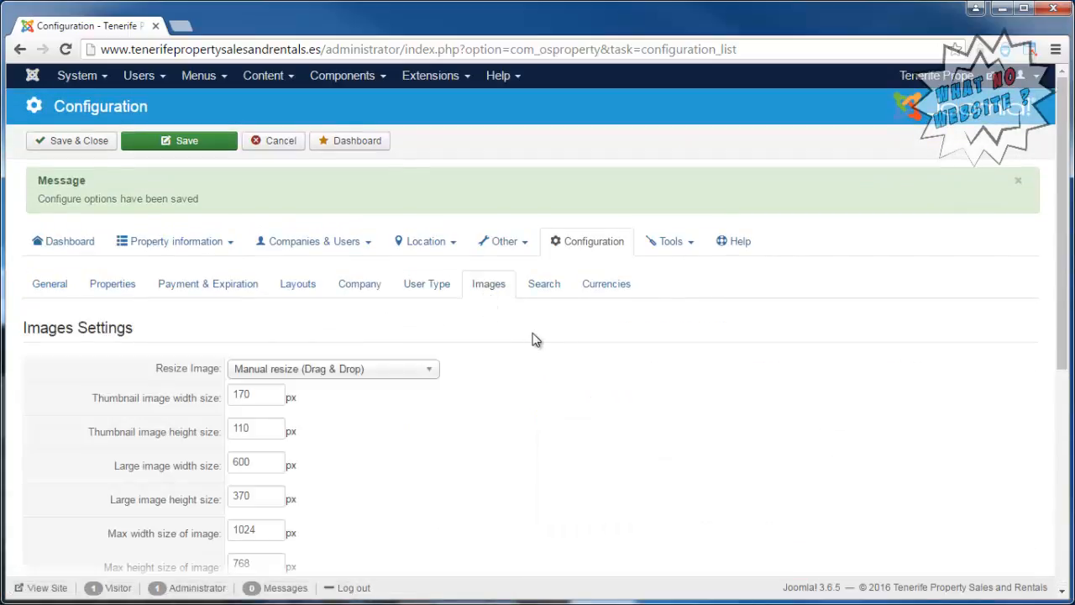
{"action": "scroll", "coordinate": [534, 339], "scroll_direction": "down", "scroll_amount": 2}
{"action": "scroll", "coordinate": [535, 340], "scroll_direction": "down", "scroll_amount": 1}
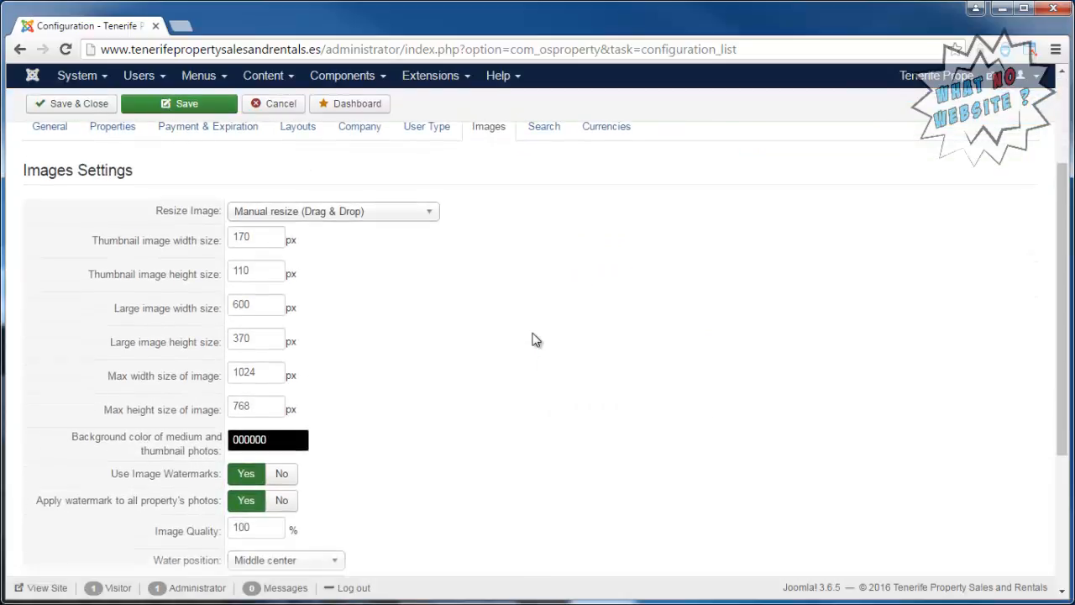
{"action": "scroll", "coordinate": [535, 339], "scroll_direction": "down", "scroll_amount": 2}
{"action": "scroll", "coordinate": [535, 339], "scroll_direction": "up", "scroll_amount": 5}
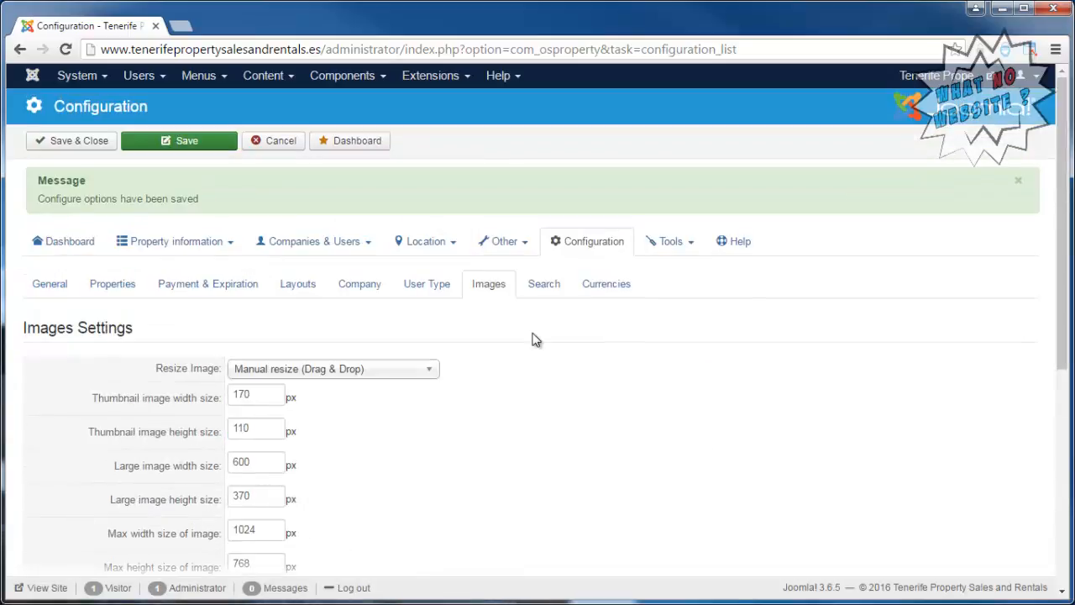
Examine the Currencies settings, going through the list of used currencies and their published status.
{"action": "left_click", "coordinate": [595, 300]}
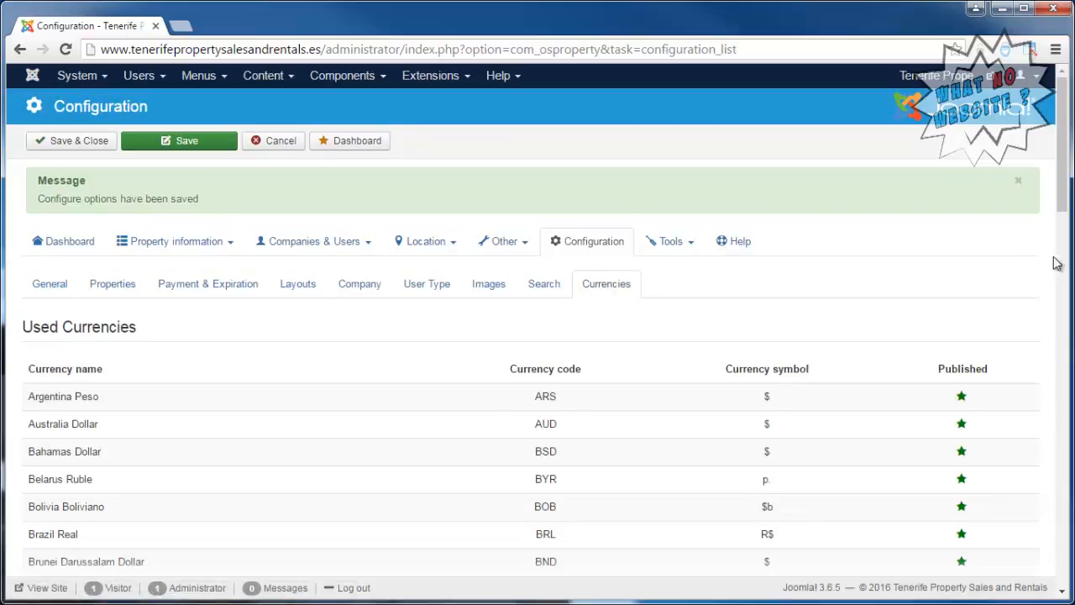
{"action": "scroll", "coordinate": [1057, 263], "scroll_direction": "down", "scroll_amount": 4}
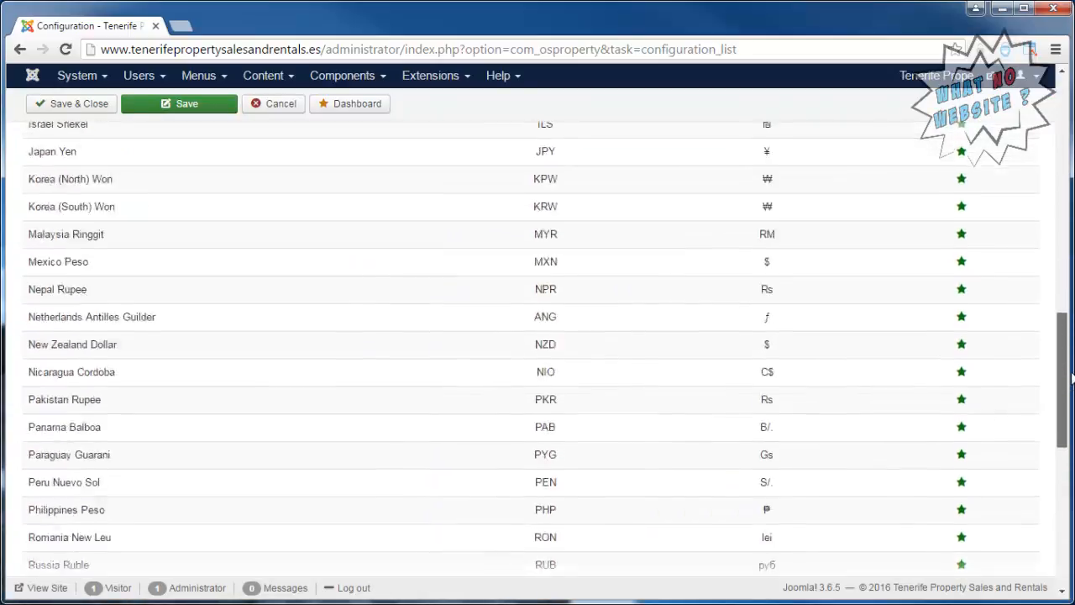
{"action": "scroll", "coordinate": [538, 336], "scroll_direction": "up", "scroll_amount": 3}
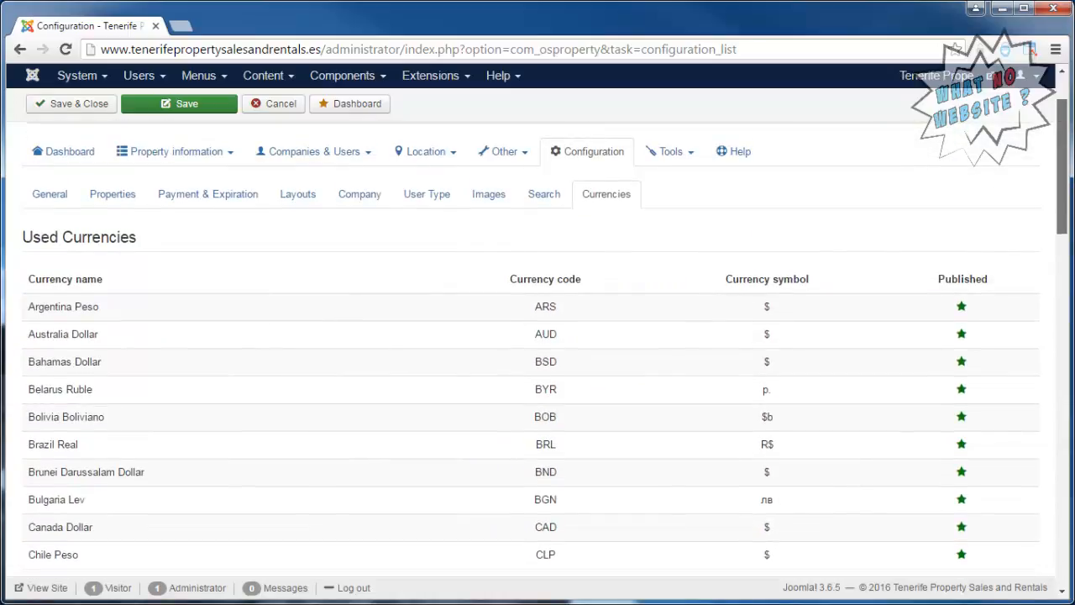
{"action": "scroll", "coordinate": [538, 336], "scroll_direction": "down", "scroll_amount": 1}
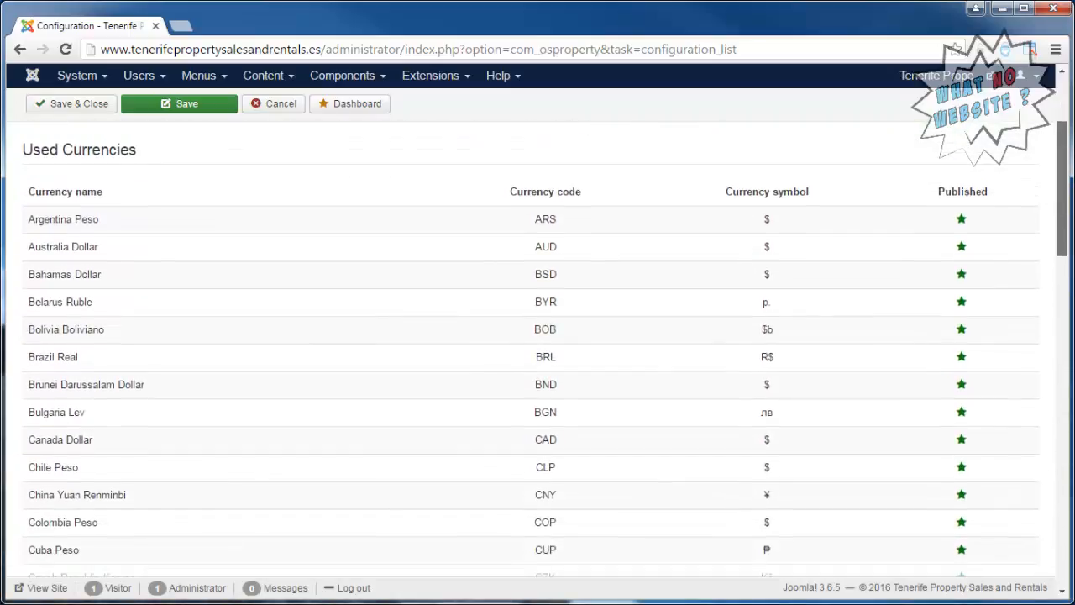
{"action": "scroll", "coordinate": [538, 336], "scroll_direction": "down", "scroll_amount": 4}
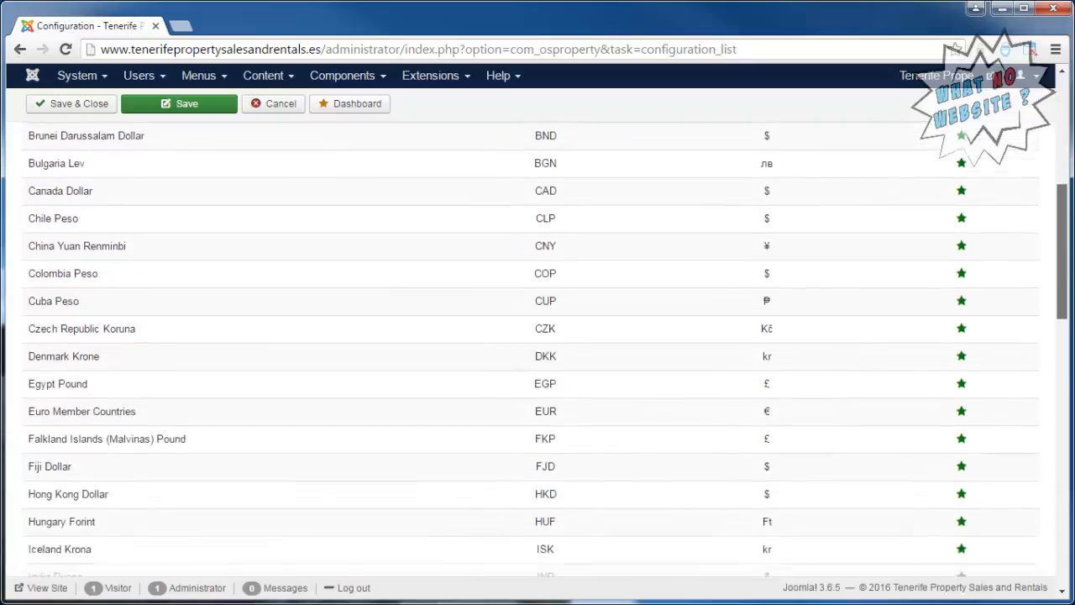
{"action": "left_click_drag", "start_coordinate": [1069, 327], "coordinate": [1070, 202]}
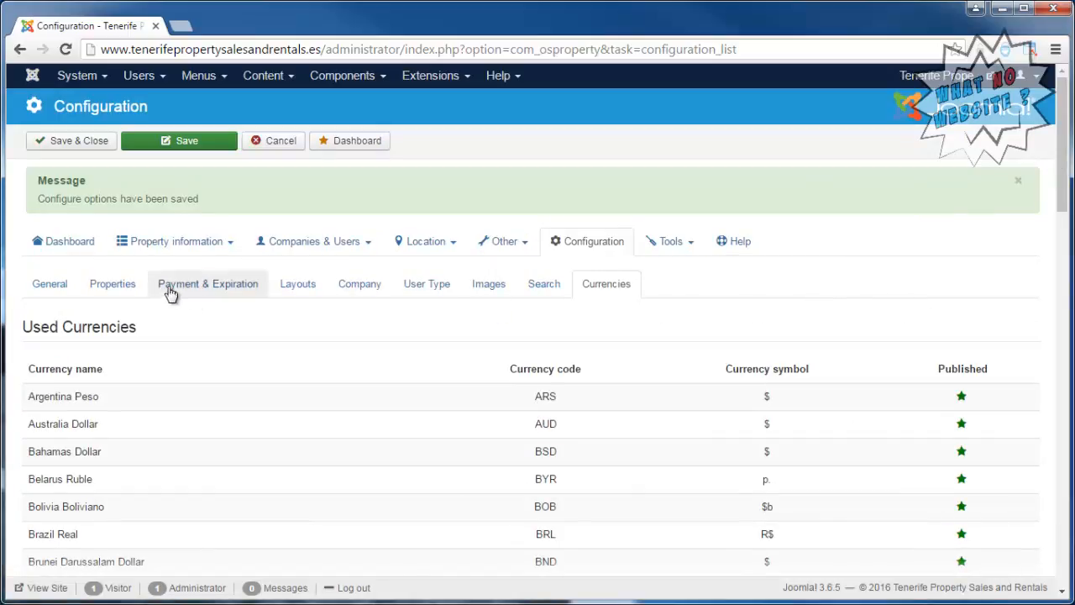
Start a new property titled "3 Bed Apartment in Los Cristianos" and try to select an owner for it.
{"action": "left_click", "coordinate": [191, 244]}
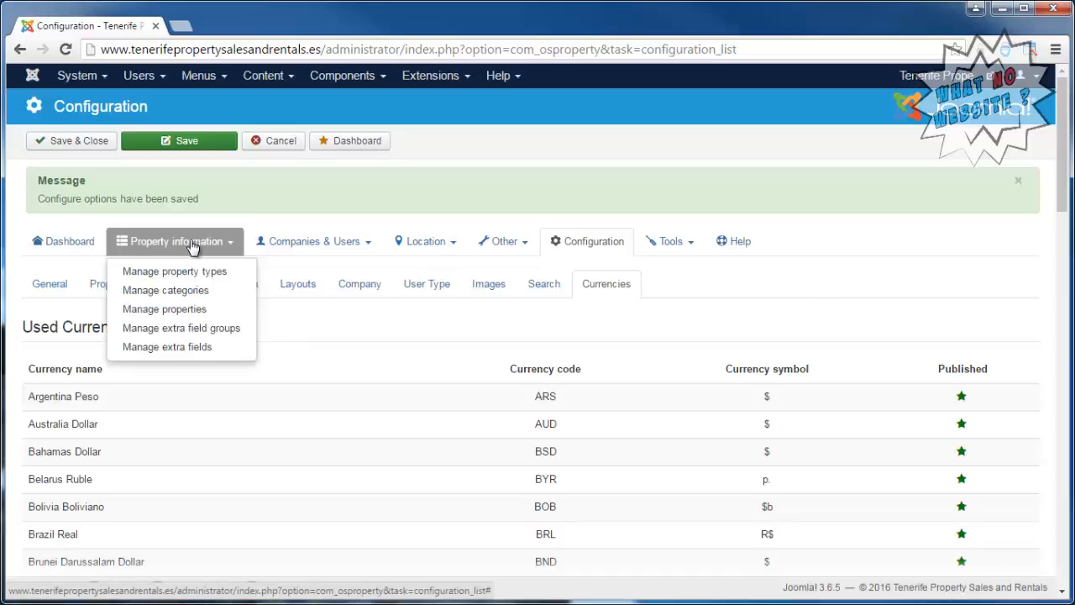
{"action": "left_click", "coordinate": [200, 309]}
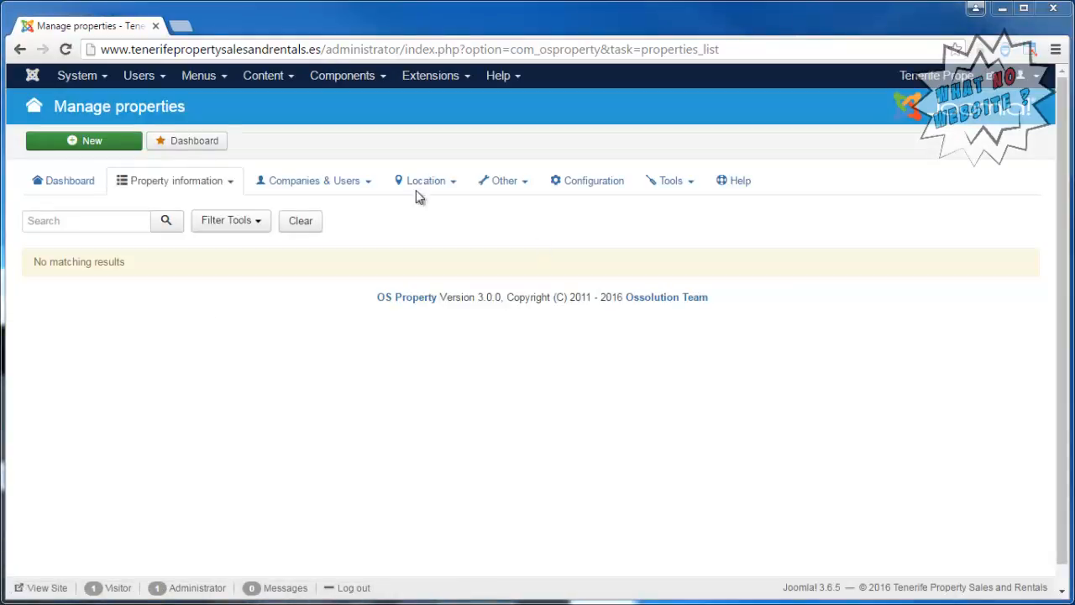
{"action": "left_click", "coordinate": [127, 149]}
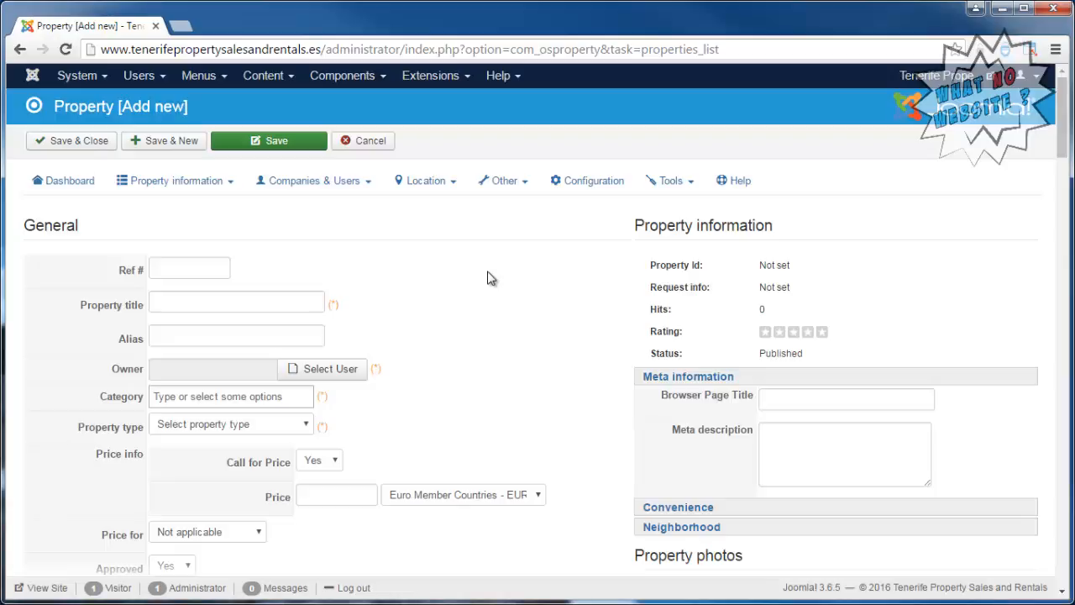
{"action": "left_click", "coordinate": [284, 302]}
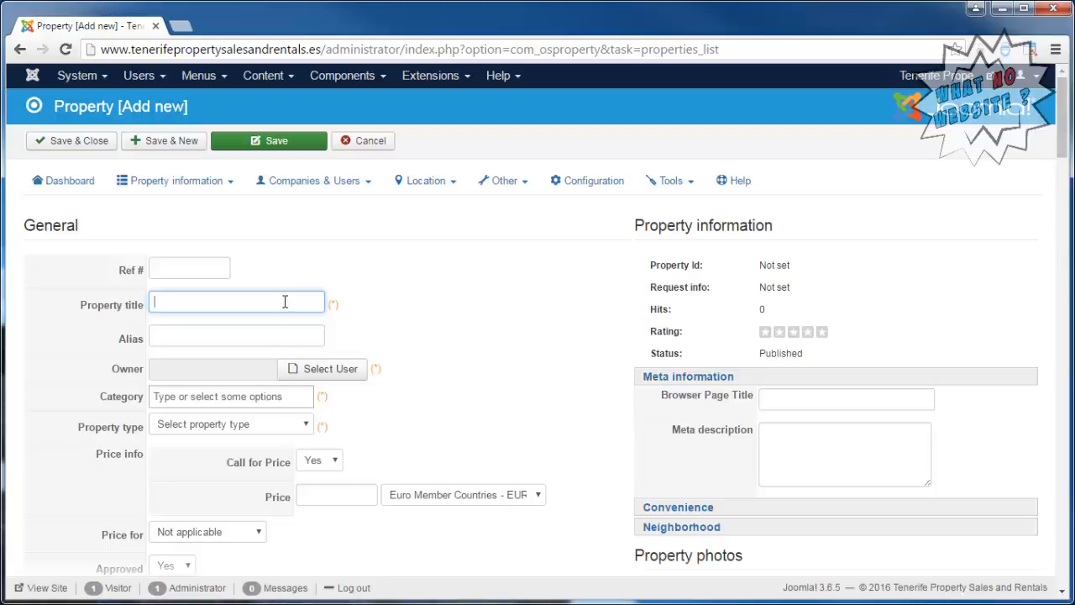
{"action": "type", "text": "3 Be"}
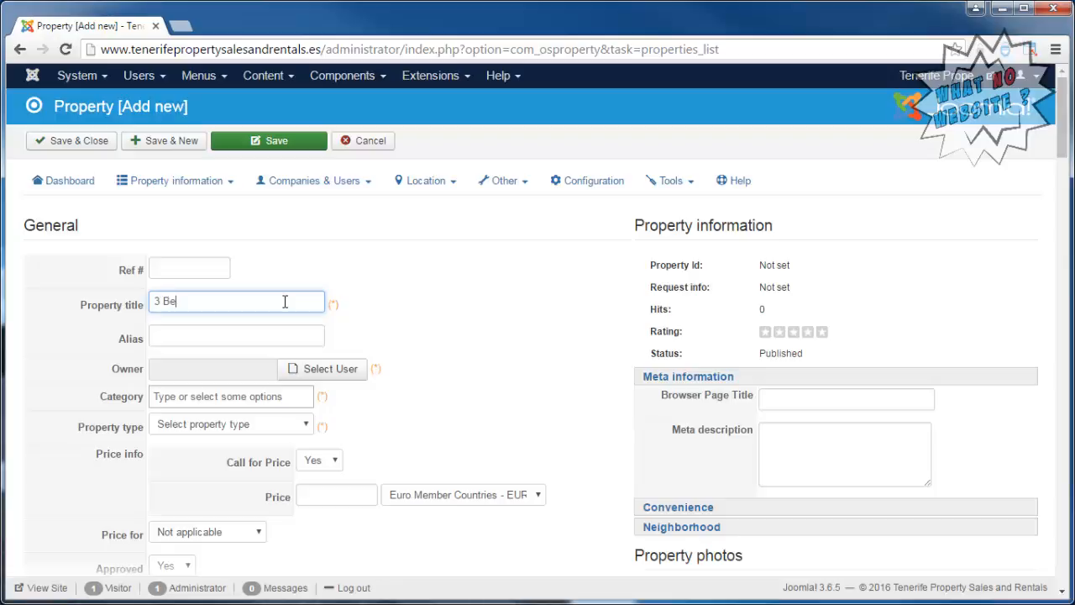
{"action": "type", "text": "d Apartment in Los Cristianos"}
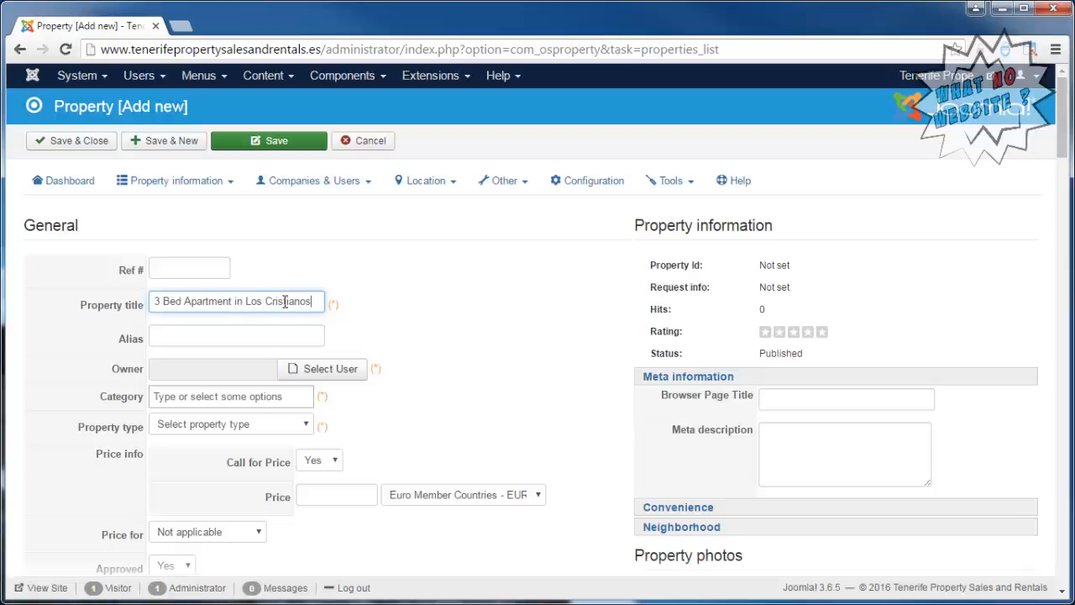
{"action": "left_click", "coordinate": [333, 380]}
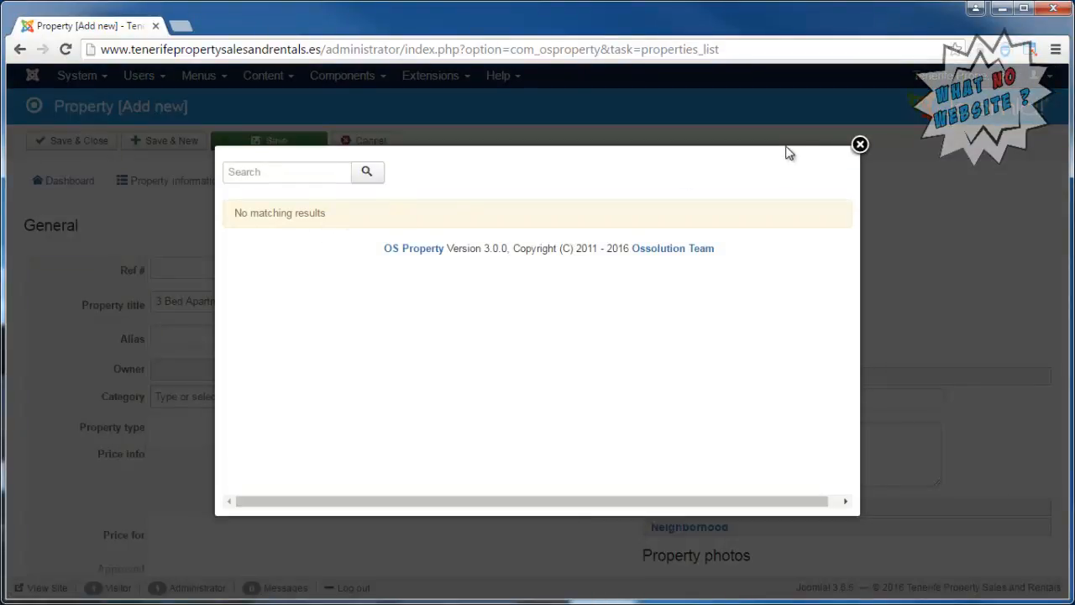
{"action": "left_click", "coordinate": [859, 145]}
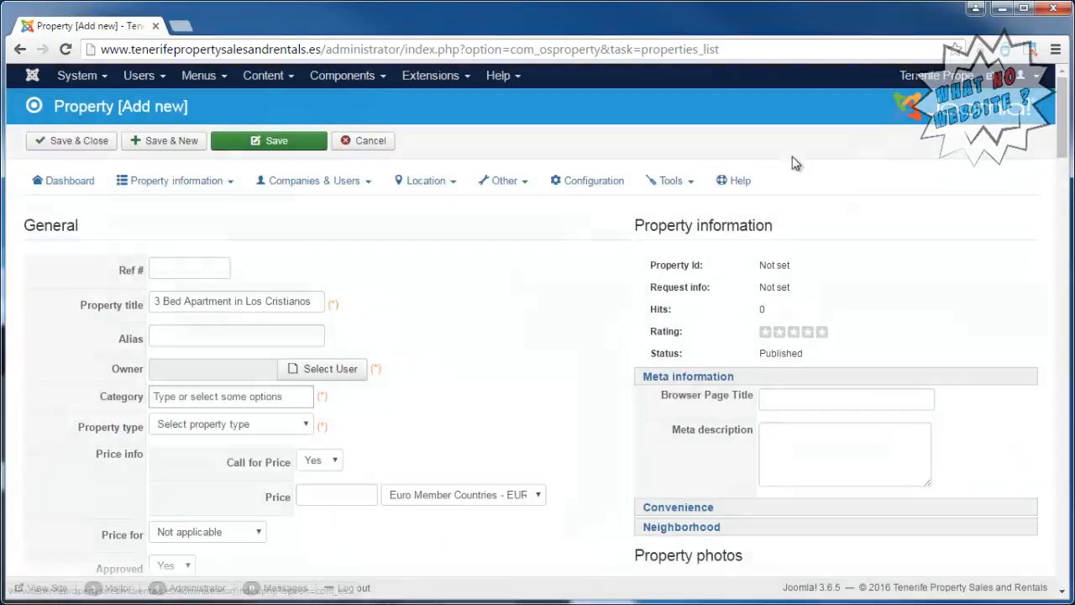
Create a new OS Property user of type Agent and link it to the existing Joomla user account.
{"action": "left_click", "coordinate": [341, 183]}
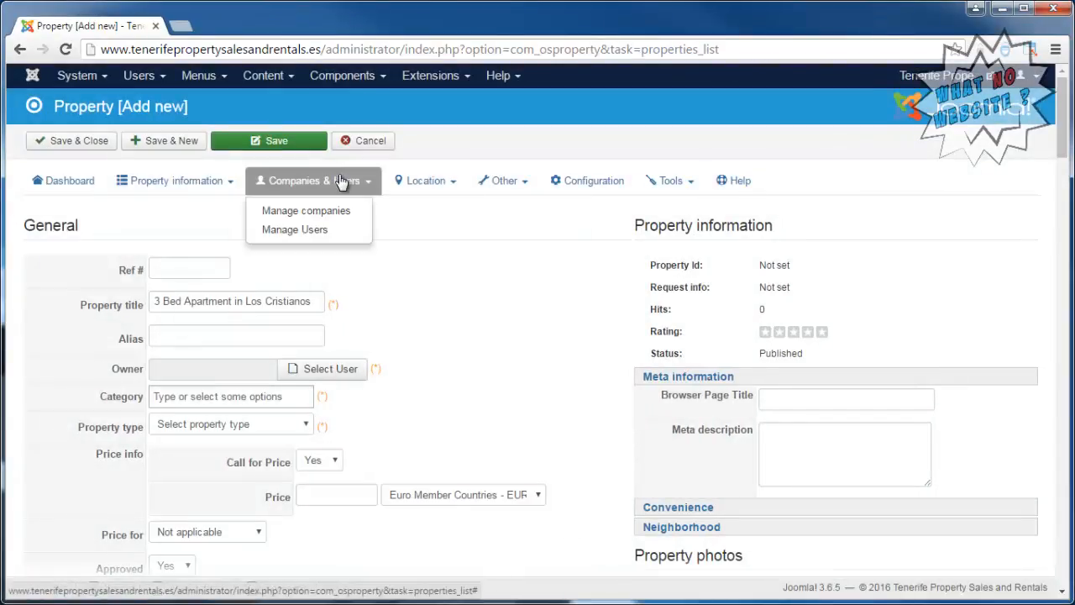
{"action": "left_click", "coordinate": [329, 232]}
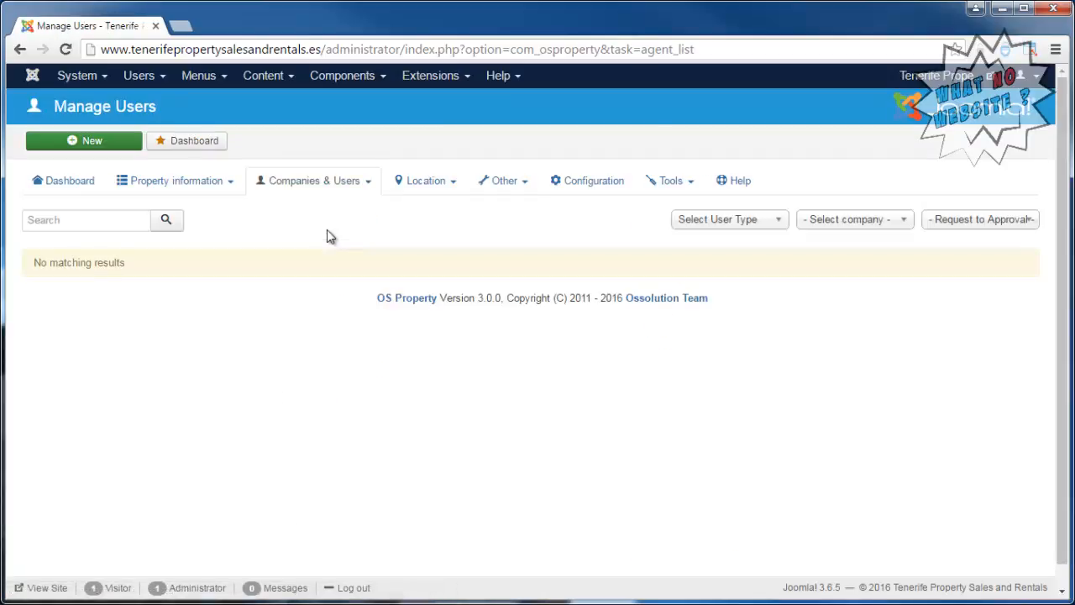
{"action": "left_click", "coordinate": [117, 143]}
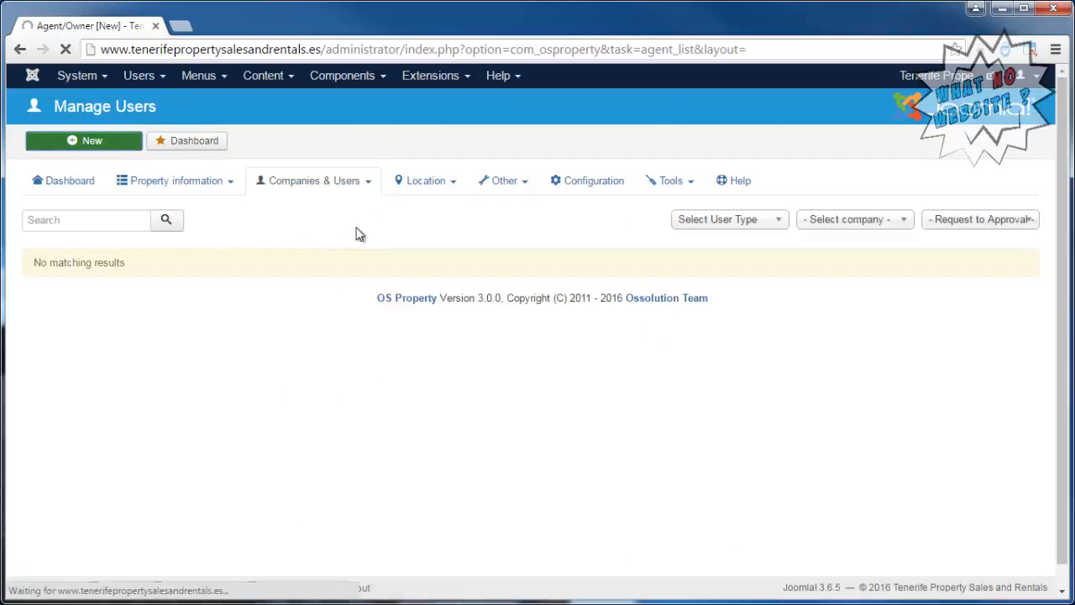
{"action": "left_click", "coordinate": [261, 270]}
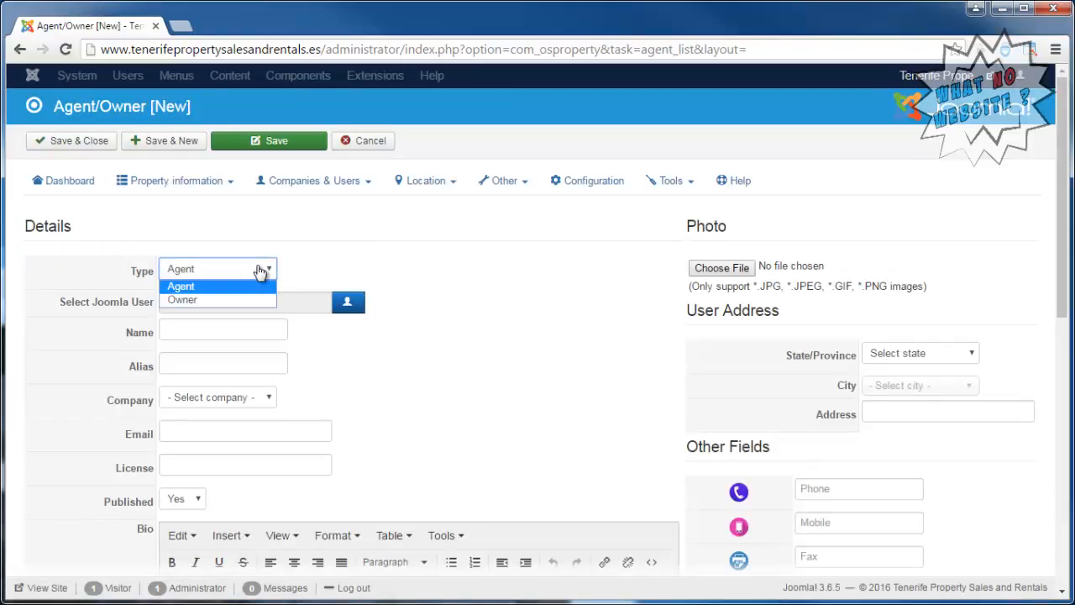
{"action": "left_click", "coordinate": [261, 270]}
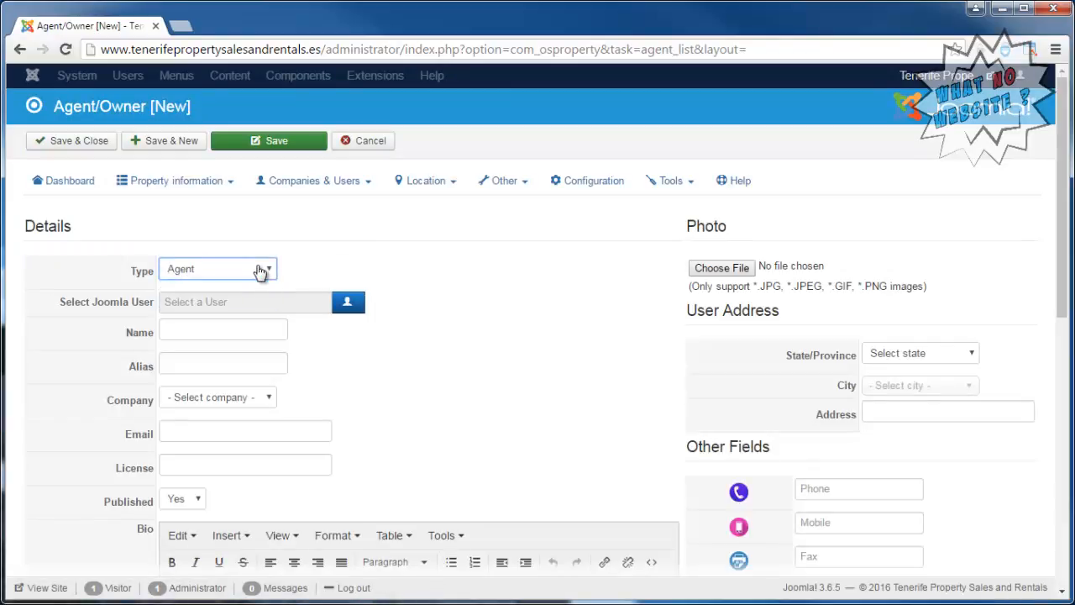
{"action": "left_click", "coordinate": [348, 306]}
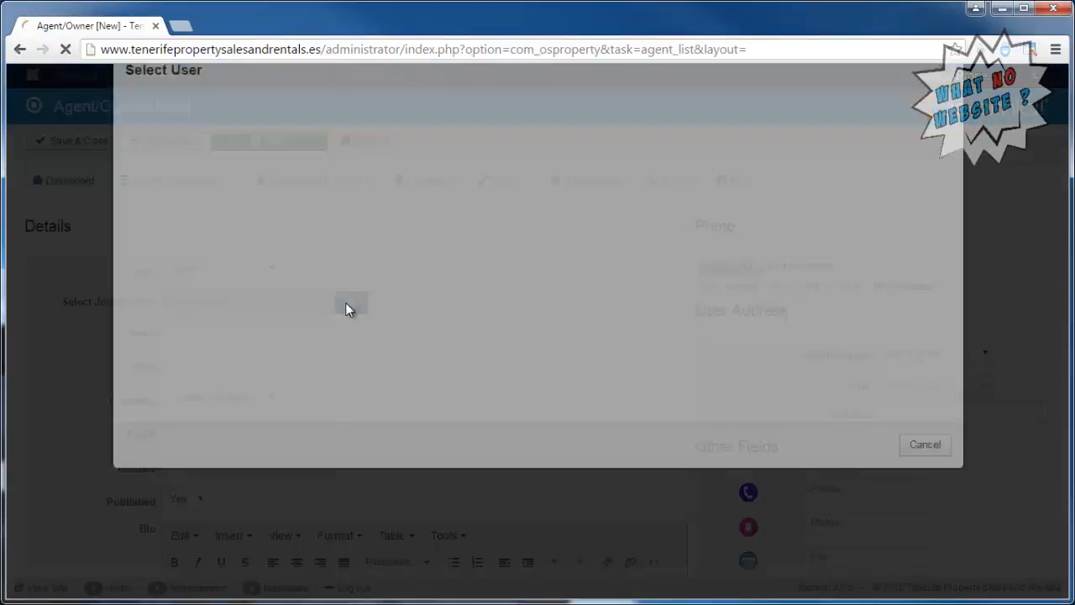
{"action": "left_click", "coordinate": [180, 220]}
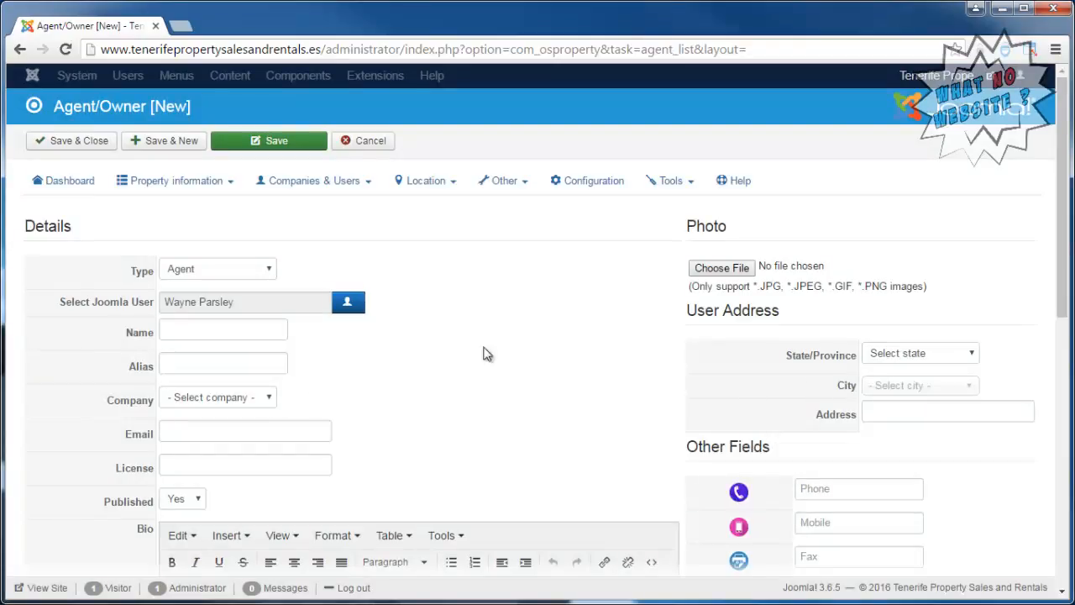
Enter the agent's full name in the Name field and try to save the new agent.
{"action": "mouse_move", "coordinate": [1063, 268]}
{"action": "left_mouse_down"}
{"action": "mouse_move", "coordinate": [1064, 411]}
{"action": "mouse_move", "coordinate": [1062, 262]}
{"action": "left_mouse_up"}
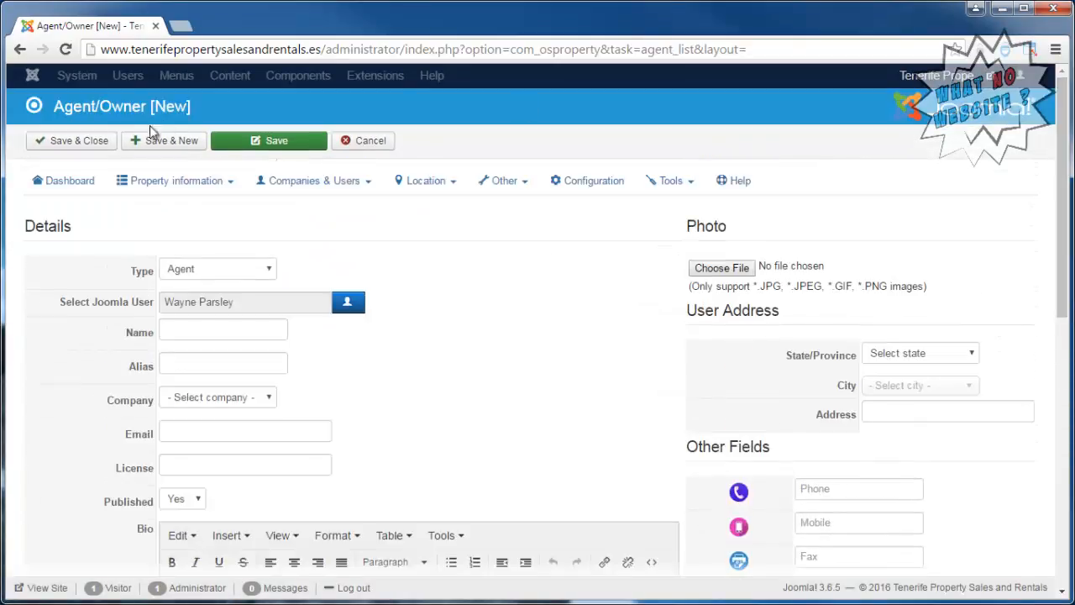
{"action": "left_click", "coordinate": [72, 143]}
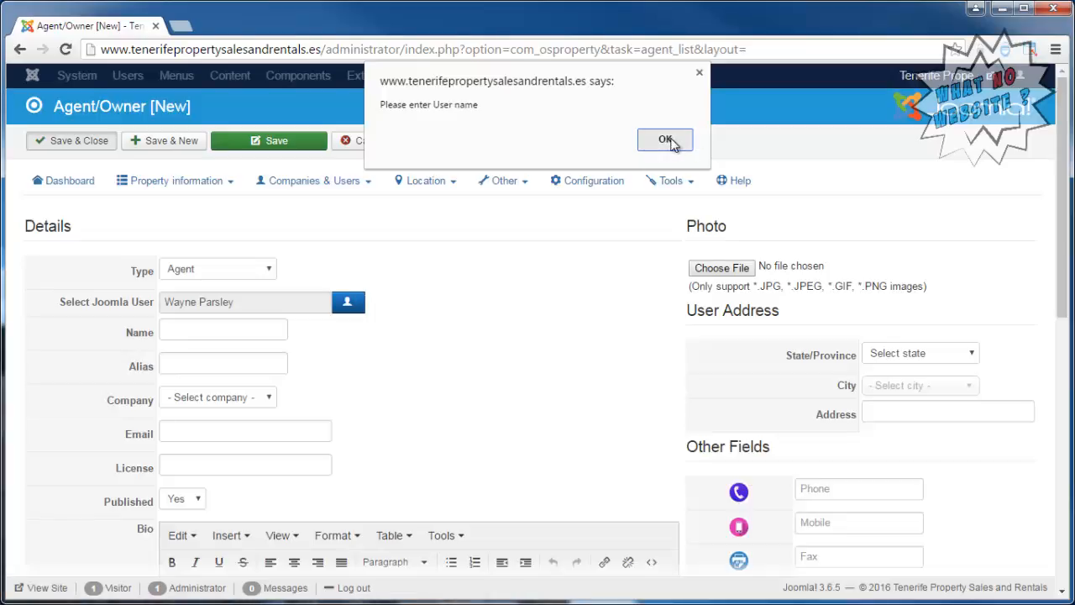
{"action": "left_click", "coordinate": [666, 140]}
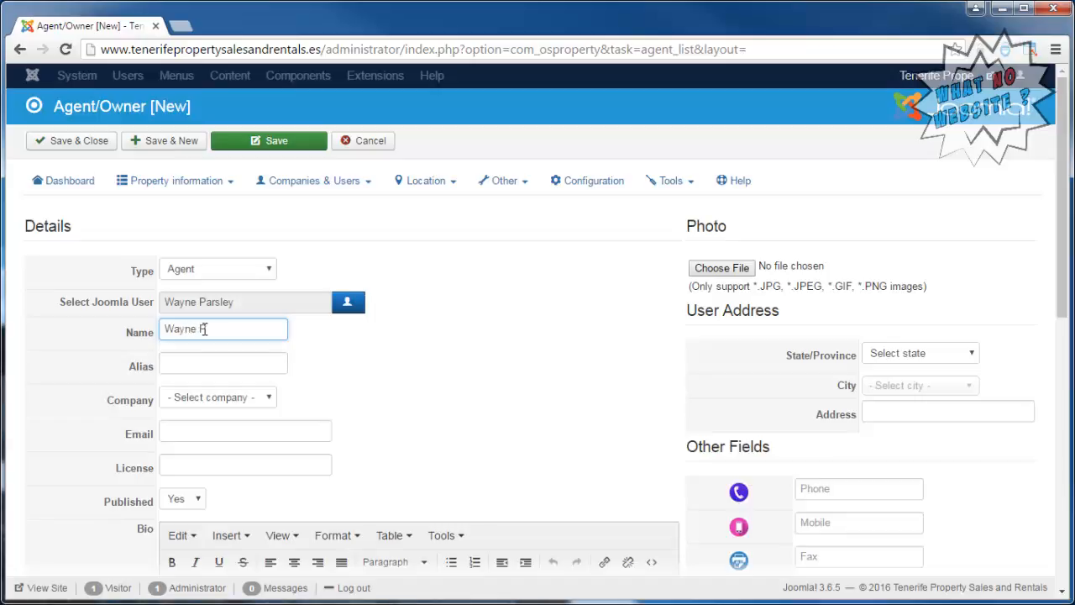
{"action": "left_click", "coordinate": [93, 142]}
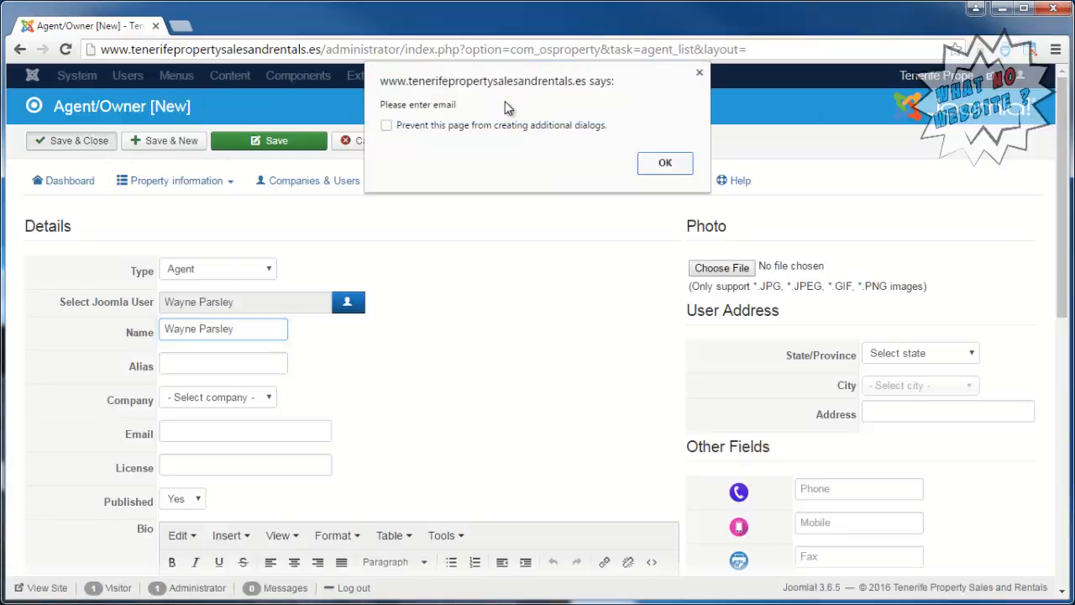
{"action": "left_click", "coordinate": [677, 171]}
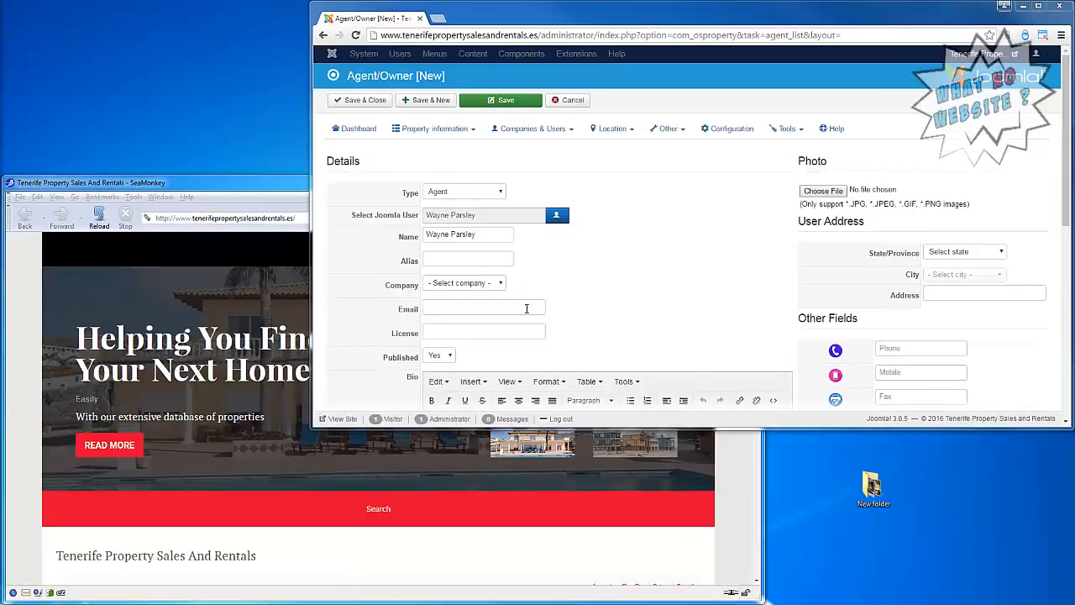
Paste the agent's email address into the Email field, then save and close the agent record.
{"action": "left_click", "coordinate": [501, 310]}
{"action": "right_click", "coordinate": [499, 312]}
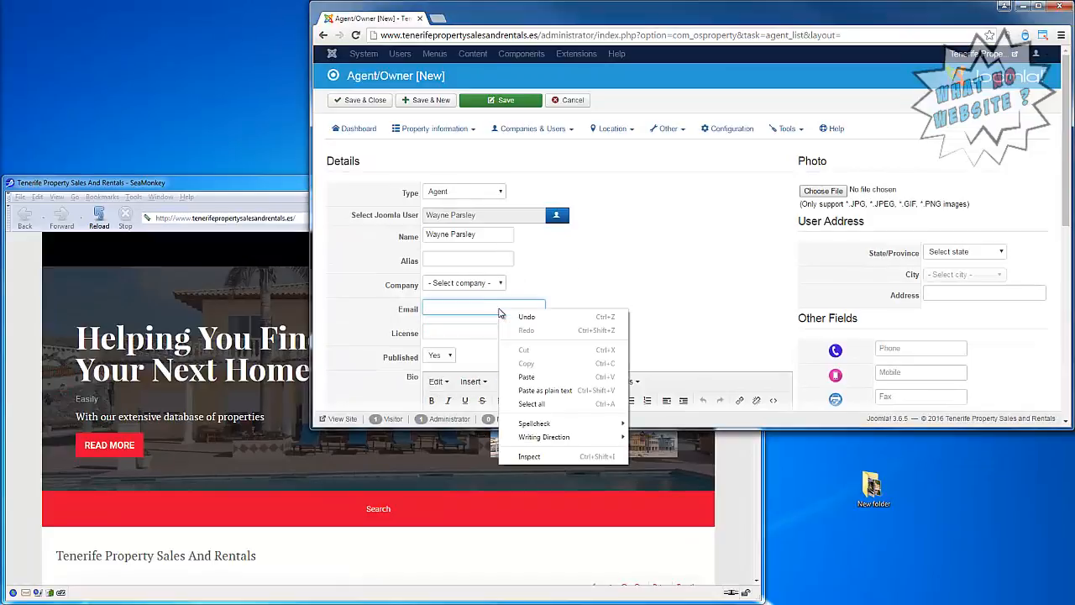
{"action": "left_click", "coordinate": [550, 377]}
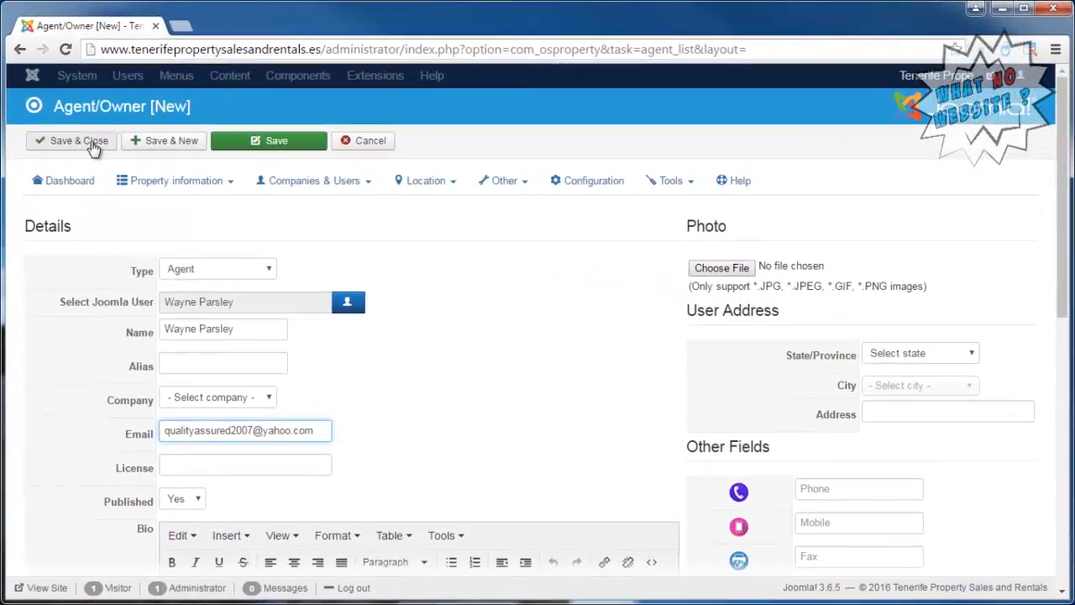
{"action": "left_click", "coordinate": [92, 146]}
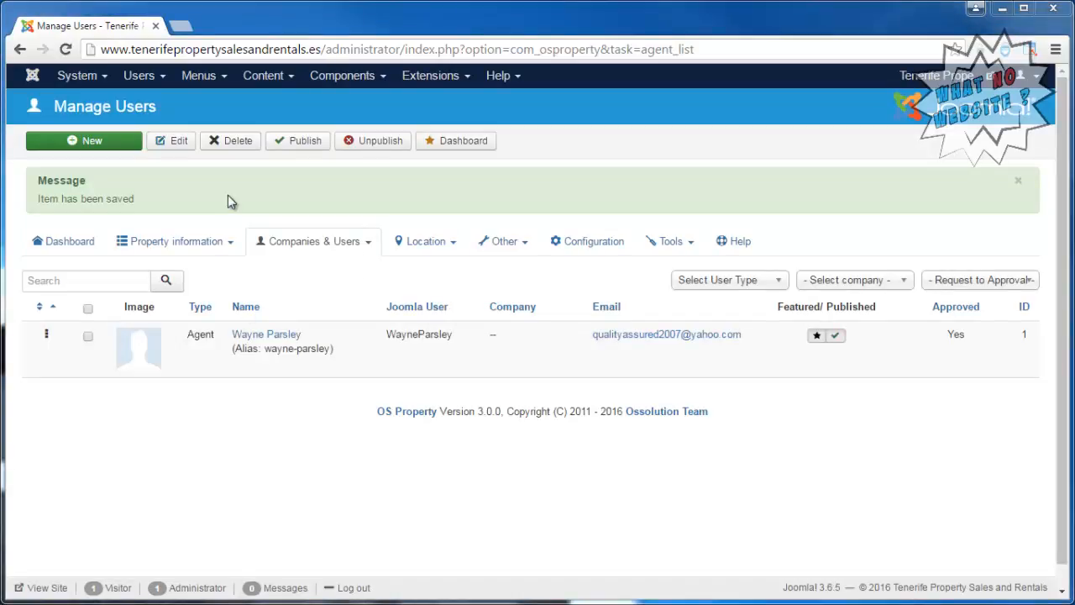
Start a new property listing titled "3 Bed Apartment in Los Cristianos".
{"action": "left_click", "coordinate": [217, 248]}
{"action": "left_click", "coordinate": [192, 308]}
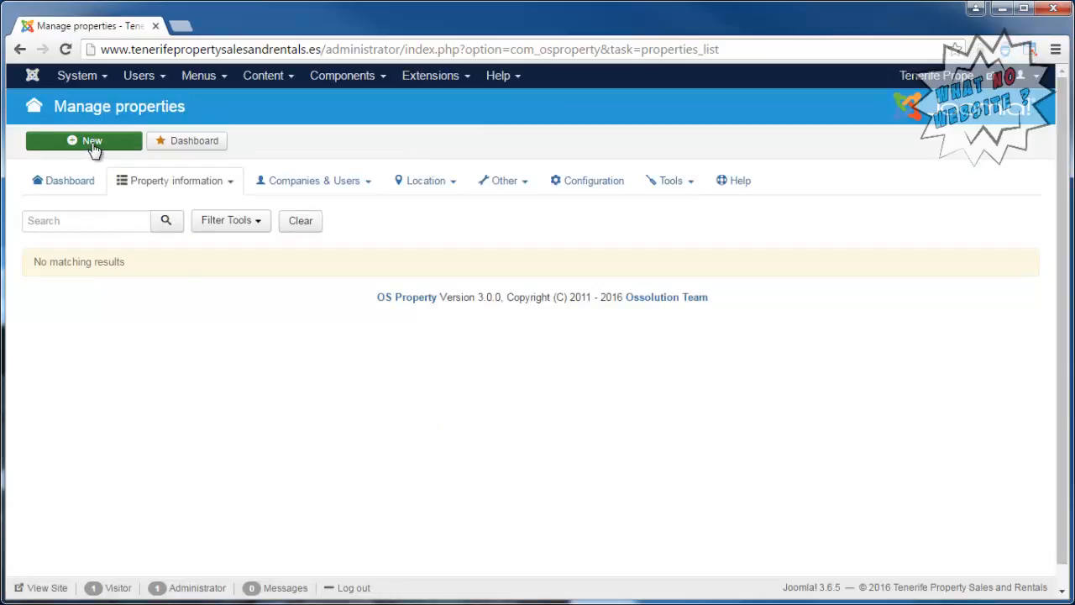
{"action": "left_click", "coordinate": [94, 148]}
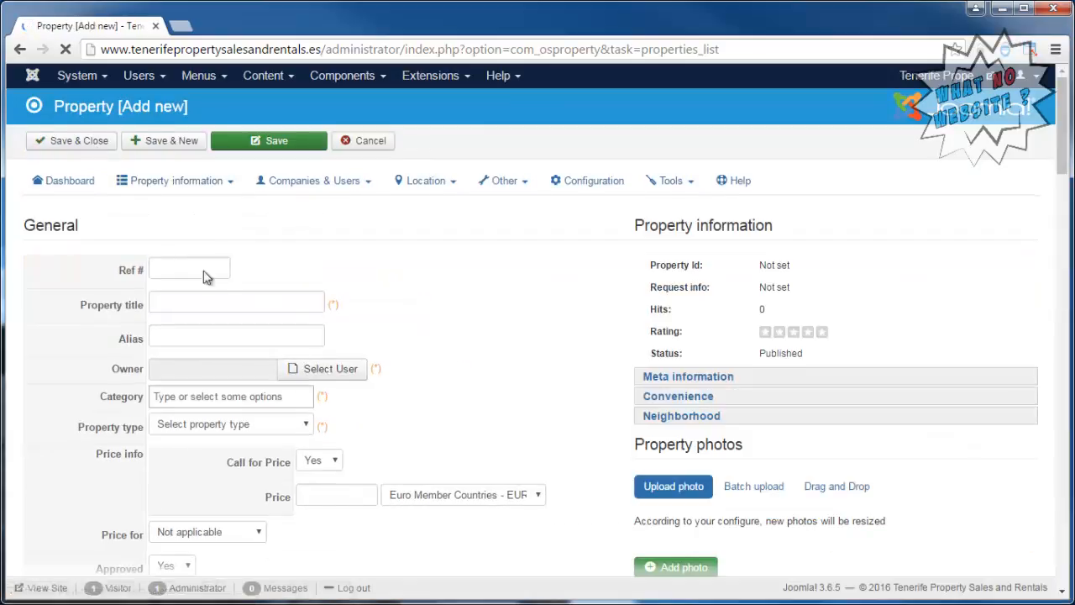
{"action": "left_click", "coordinate": [232, 300]}
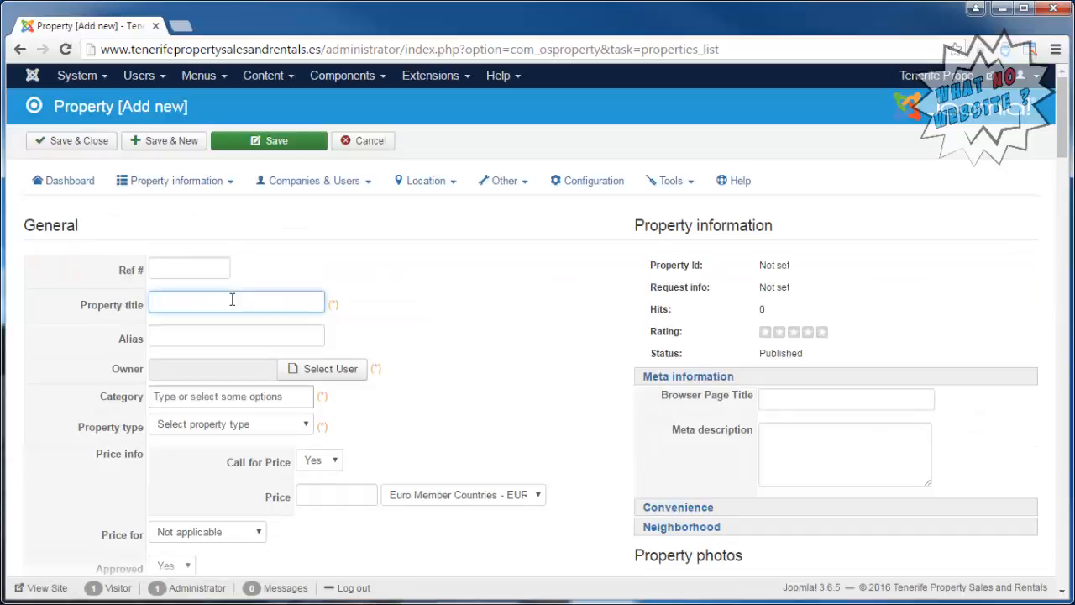
{"action": "type", "text": "3 "}
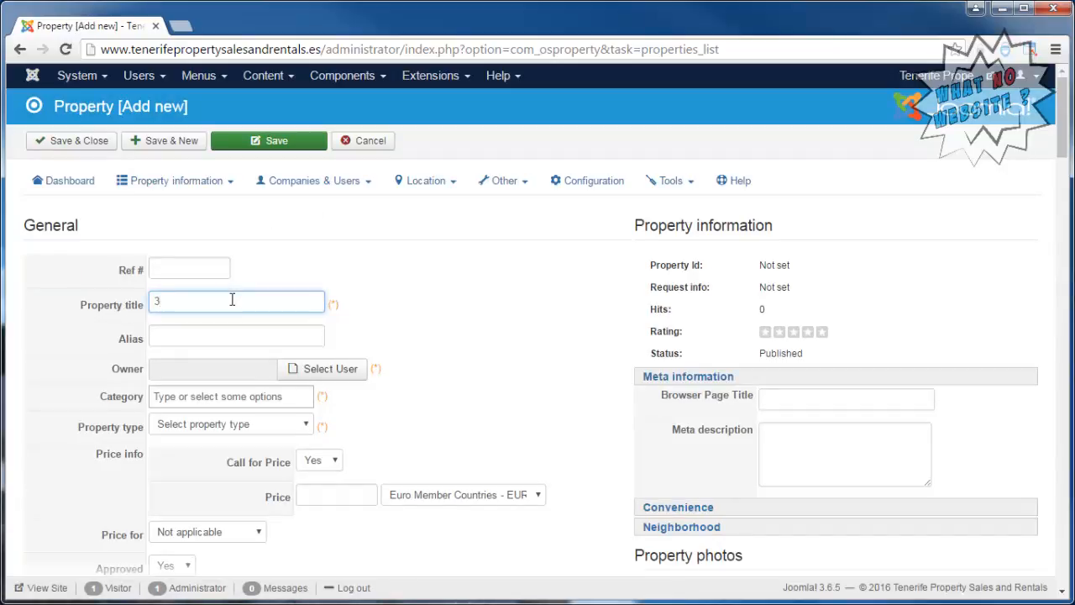
{"action": "type", "text": "Bed Apartment"}
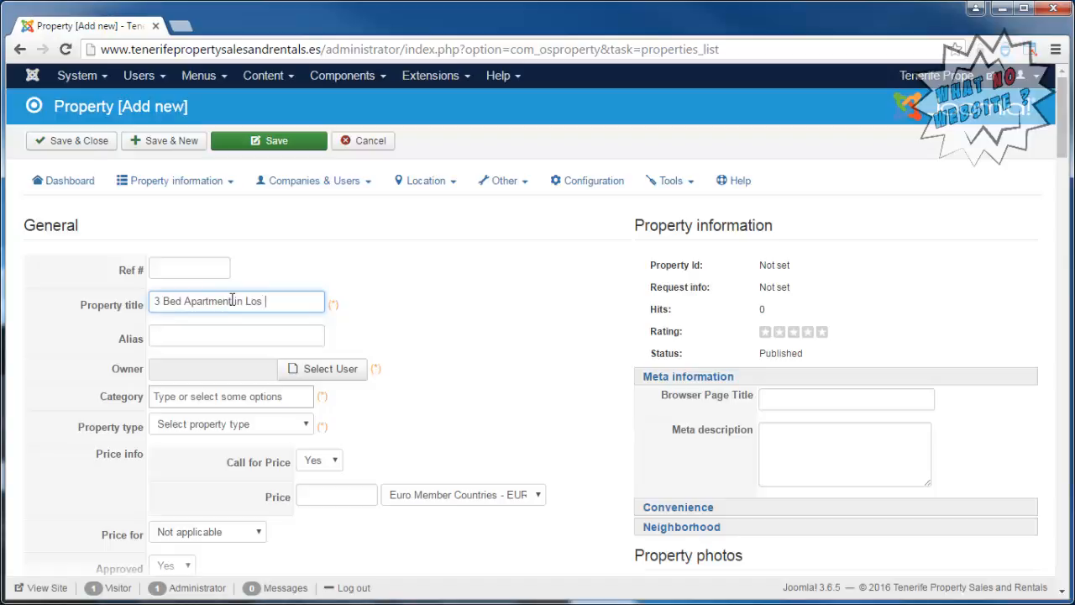
{"action": "type", "text": " In Los Cristianos"}
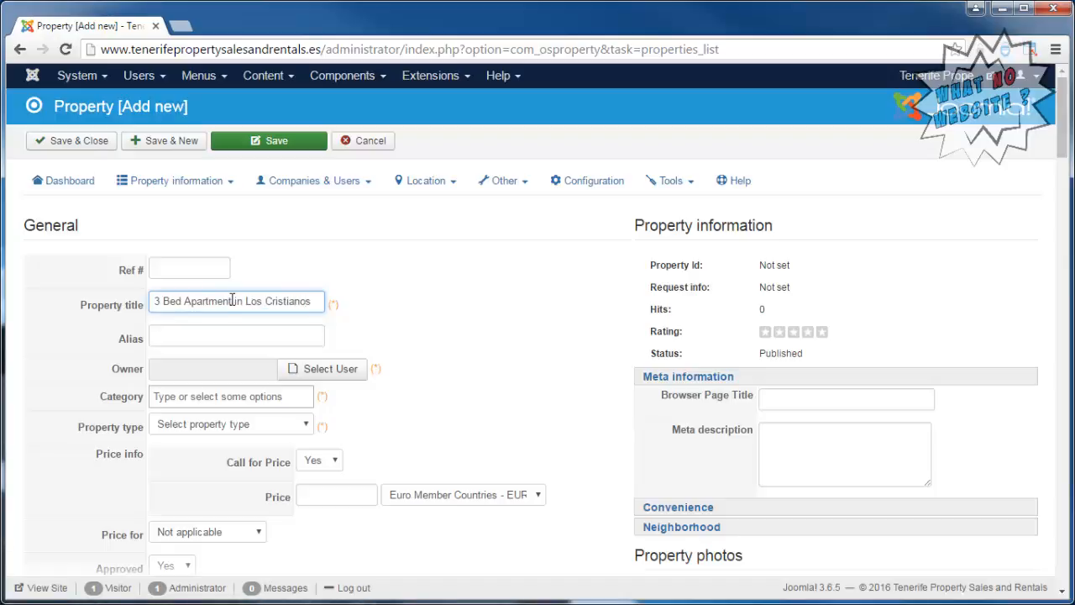
Assign the existing agent as the property's owner and try to choose a category.
{"action": "left_click", "coordinate": [331, 369]}
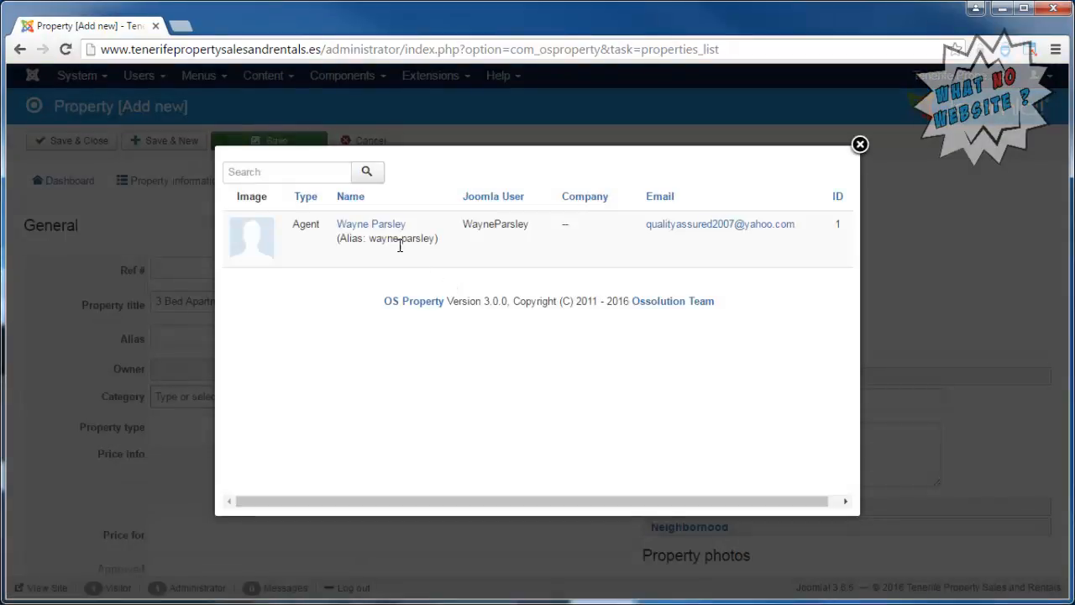
{"action": "left_click", "coordinate": [367, 224]}
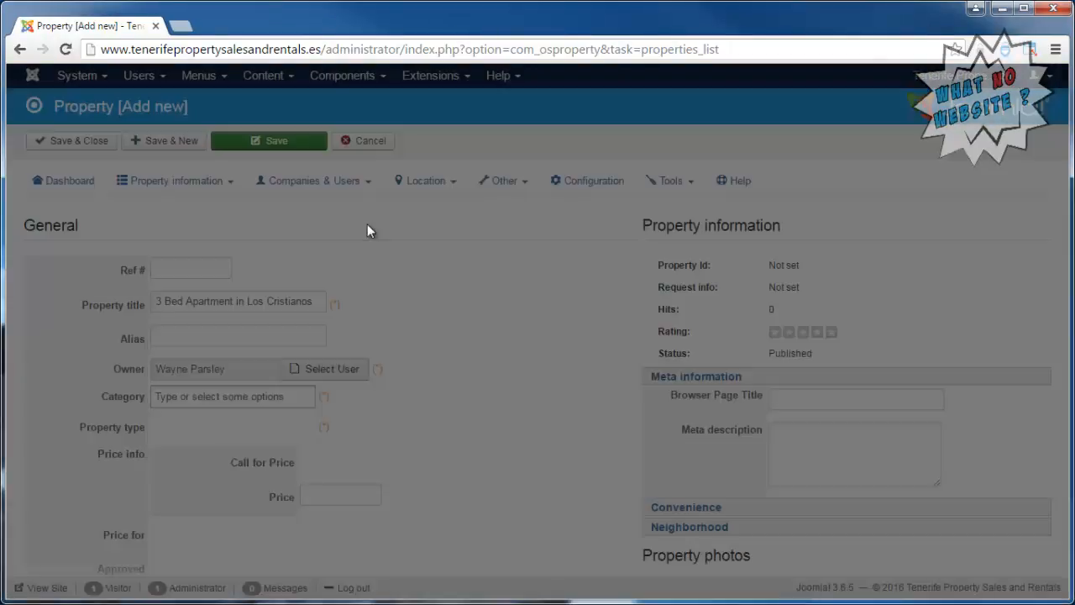
{"action": "scroll", "coordinate": [458, 303], "scroll_direction": "down", "scroll_amount": 1}
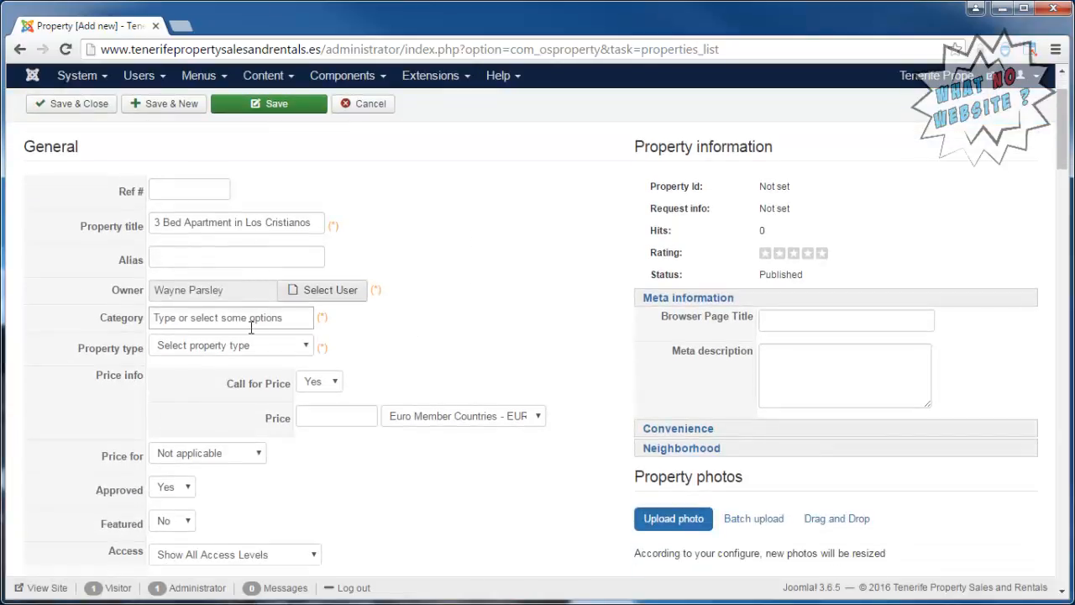
{"action": "left_click", "coordinate": [249, 315]}
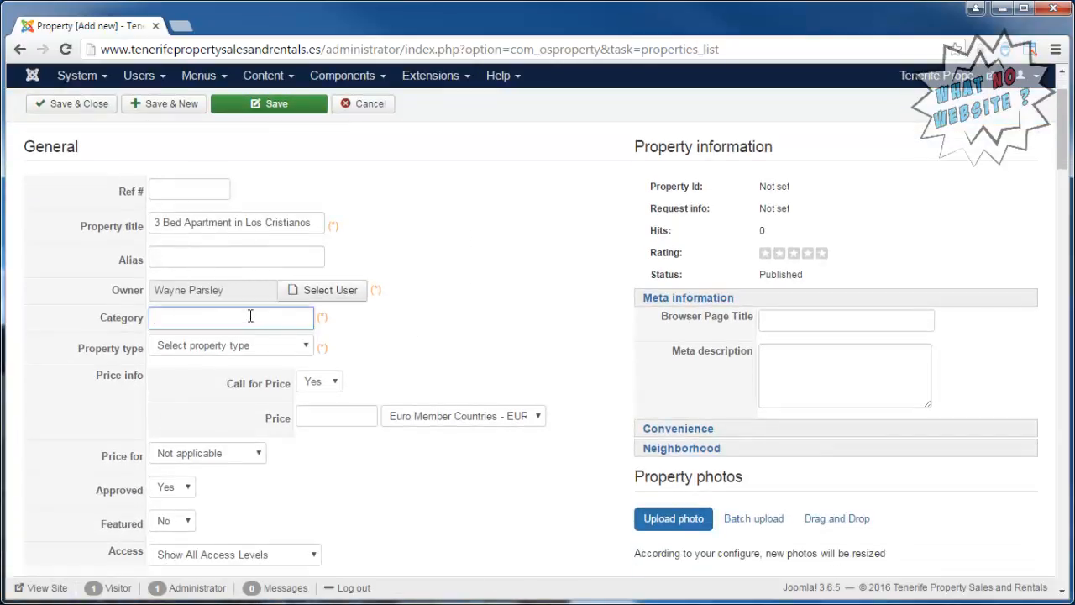
{"action": "scroll", "coordinate": [437, 305], "scroll_direction": "up", "scroll_amount": 2}
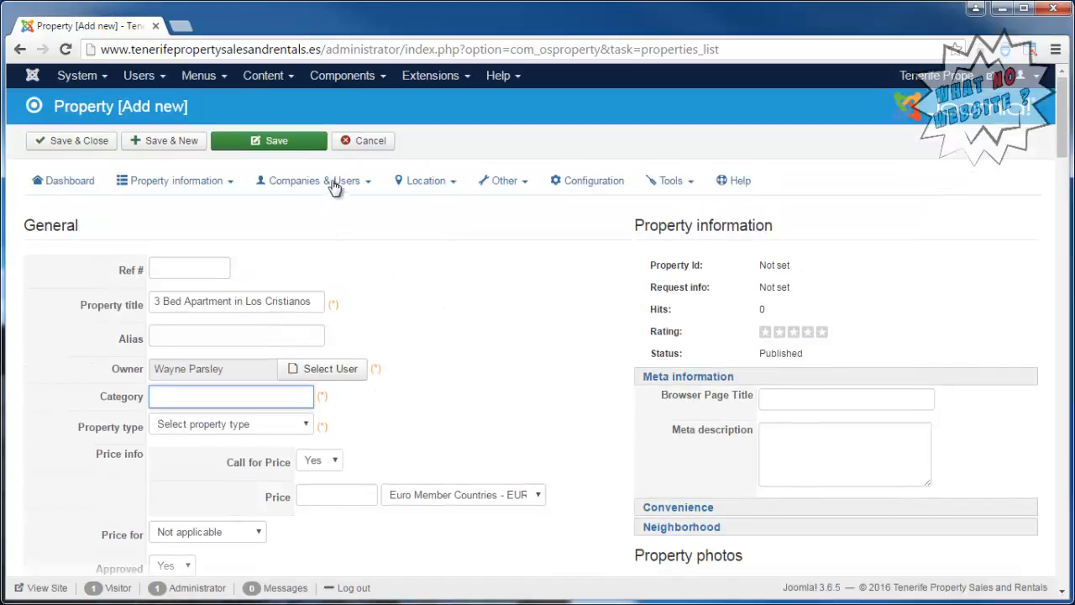
Start a new property category from the OS Property category manager.
{"action": "left_click", "coordinate": [221, 186]}
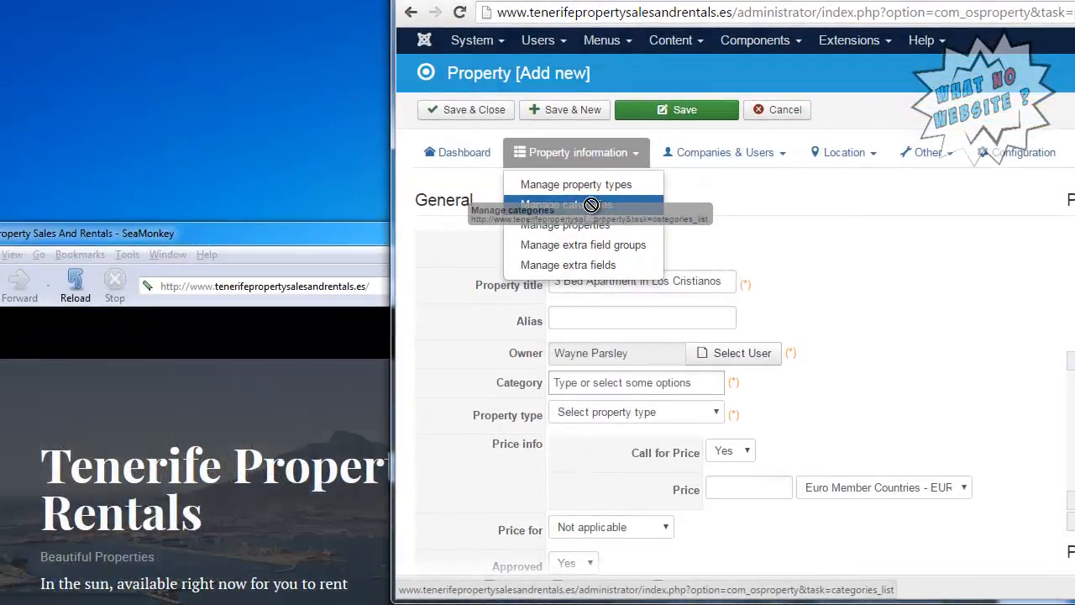
{"action": "left_click", "coordinate": [592, 208]}
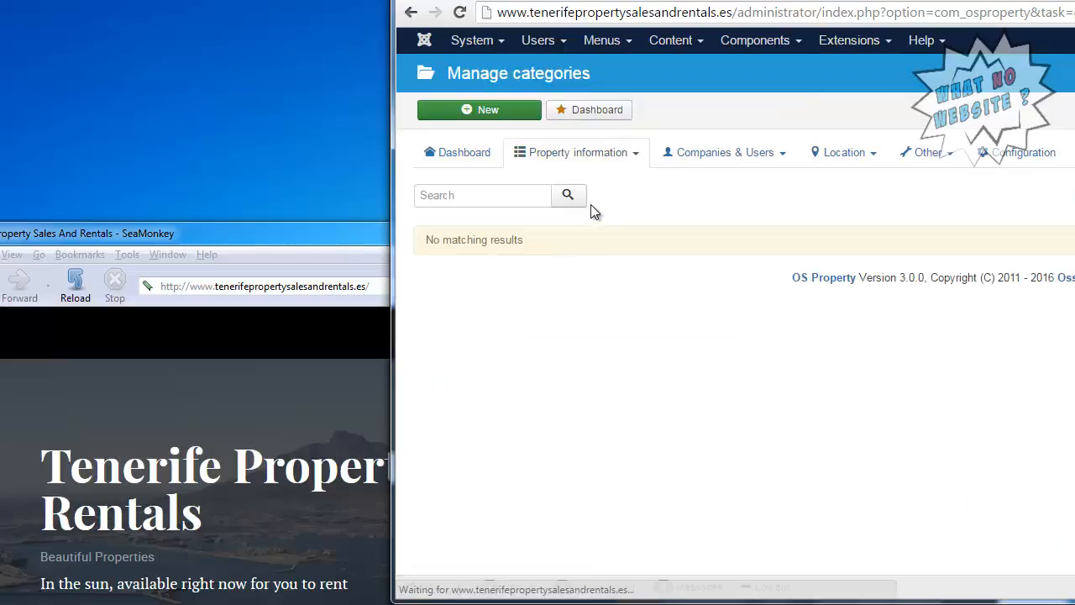
{"action": "left_click", "coordinate": [519, 117]}
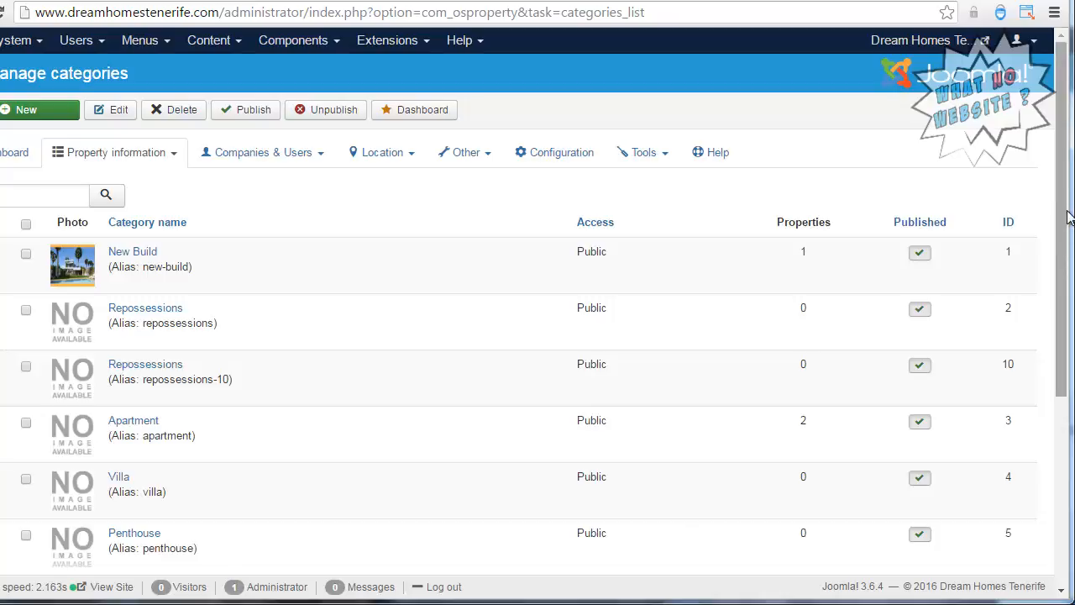
In the Dream Homes Tenerife site's category list, copy the category name "Apartment".
{"action": "left_click_drag", "start_coordinate": [1066, 211], "coordinate": [1066, 308]}
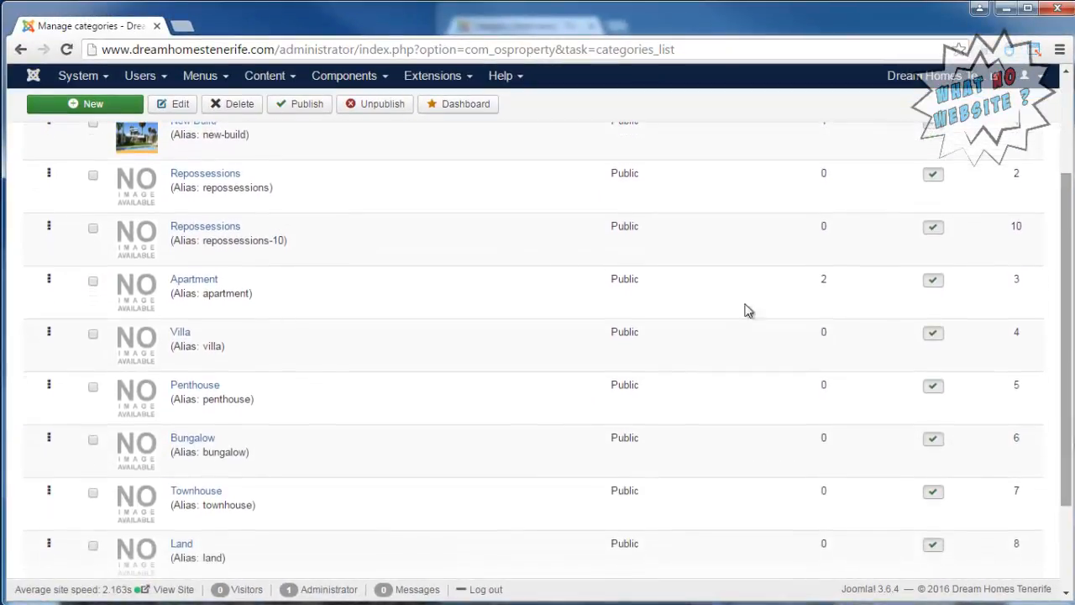
{"action": "left_click_drag", "start_coordinate": [220, 280], "coordinate": [173, 284]}
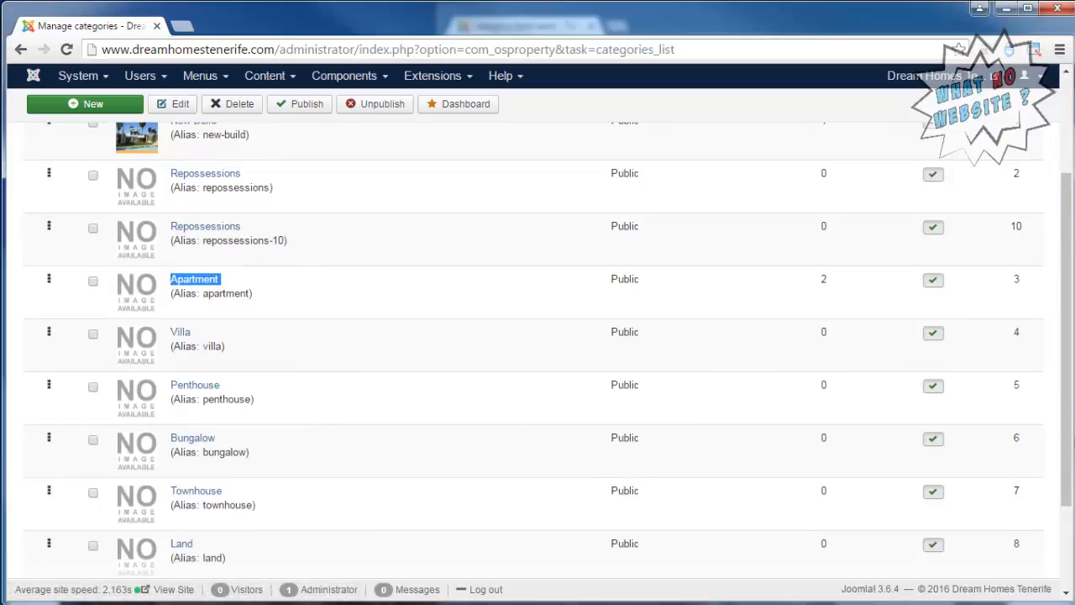
{"action": "right_click", "coordinate": [218, 284]}
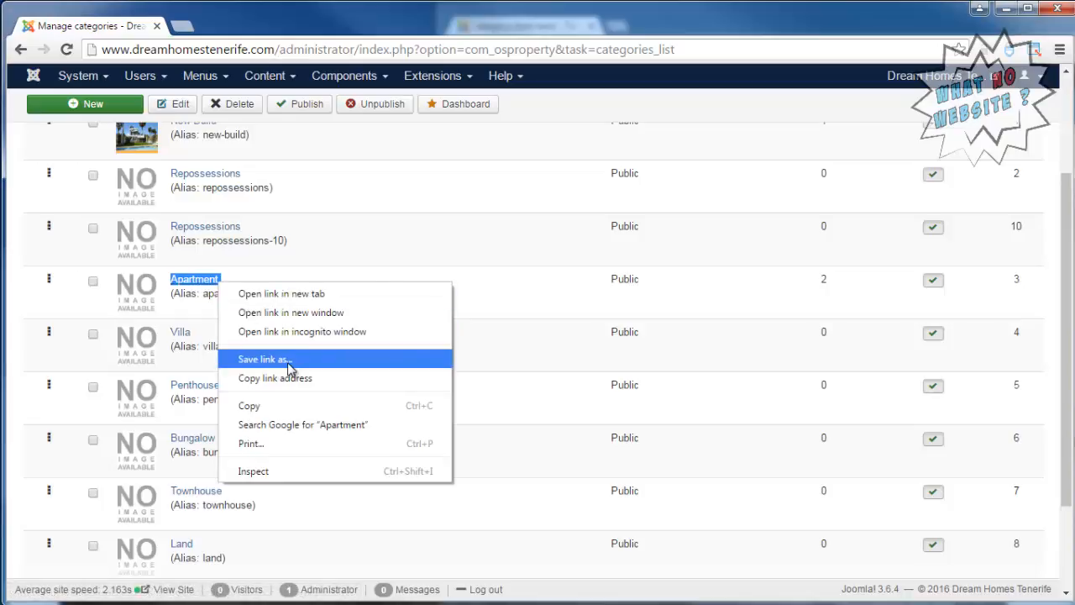
{"action": "left_click", "coordinate": [252, 408]}
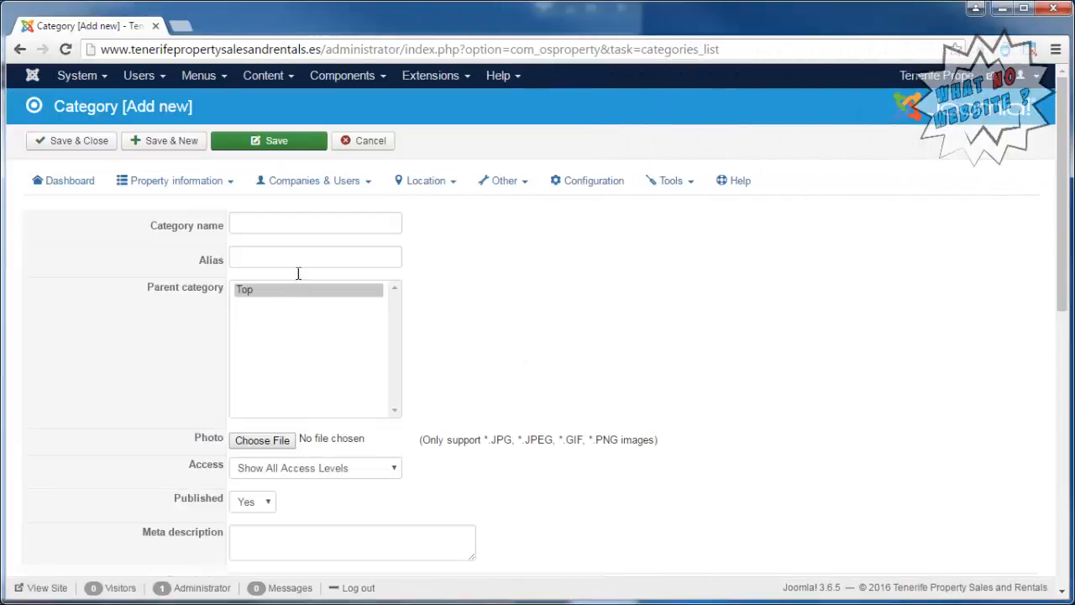
Back on the Tenerife Property site, paste "Apartment" as the new category's name, then save and close the category.
{"action": "left_click", "coordinate": [327, 225]}
{"action": "right_click", "coordinate": [326, 224]}
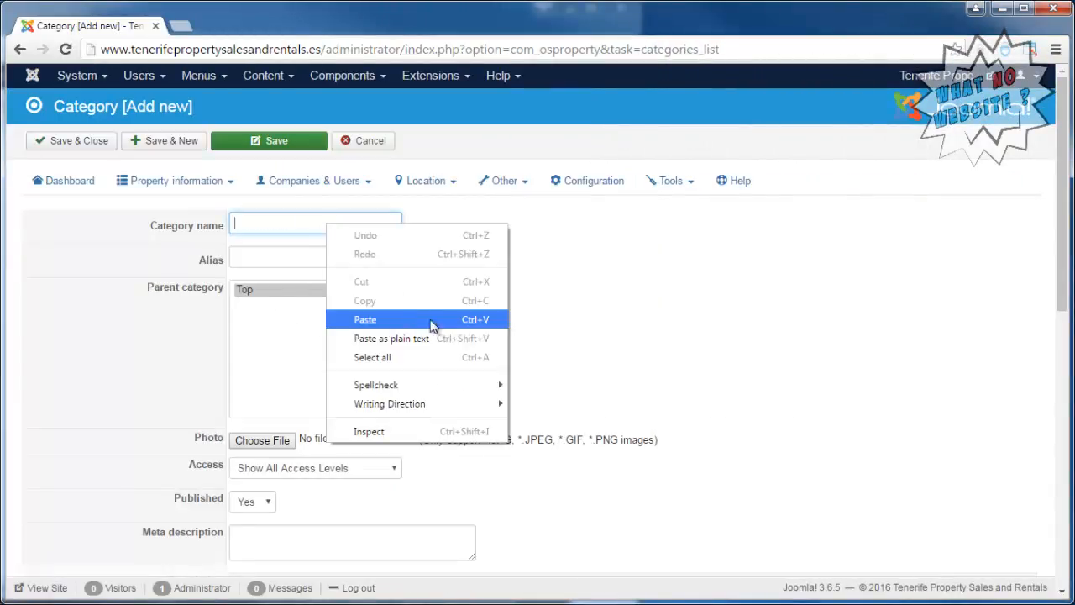
{"action": "left_click", "coordinate": [432, 326]}
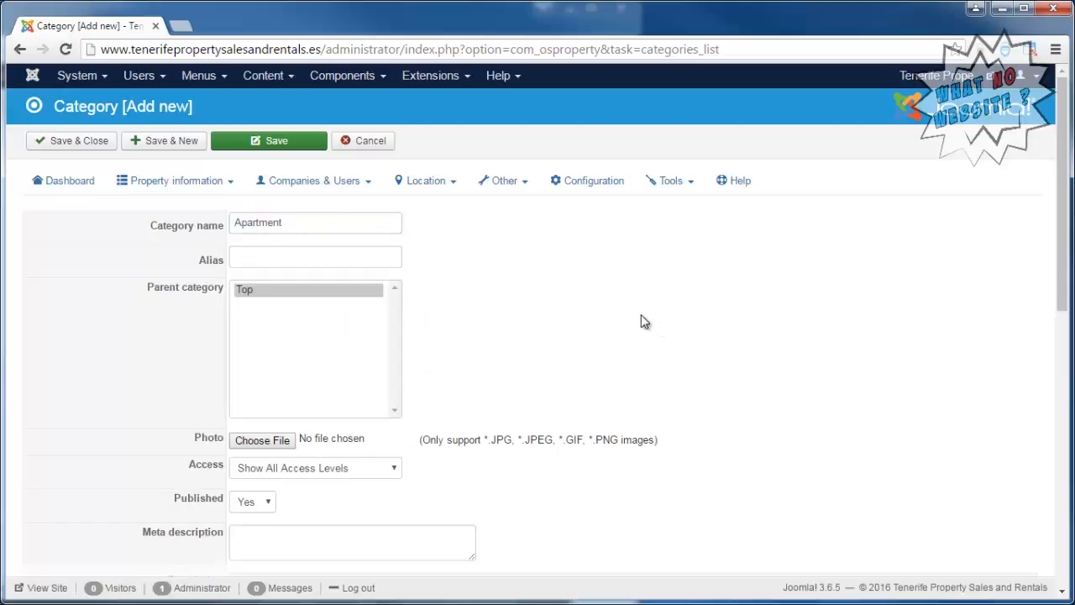
{"action": "scroll", "coordinate": [640, 318], "scroll_direction": "down", "scroll_amount": 3}
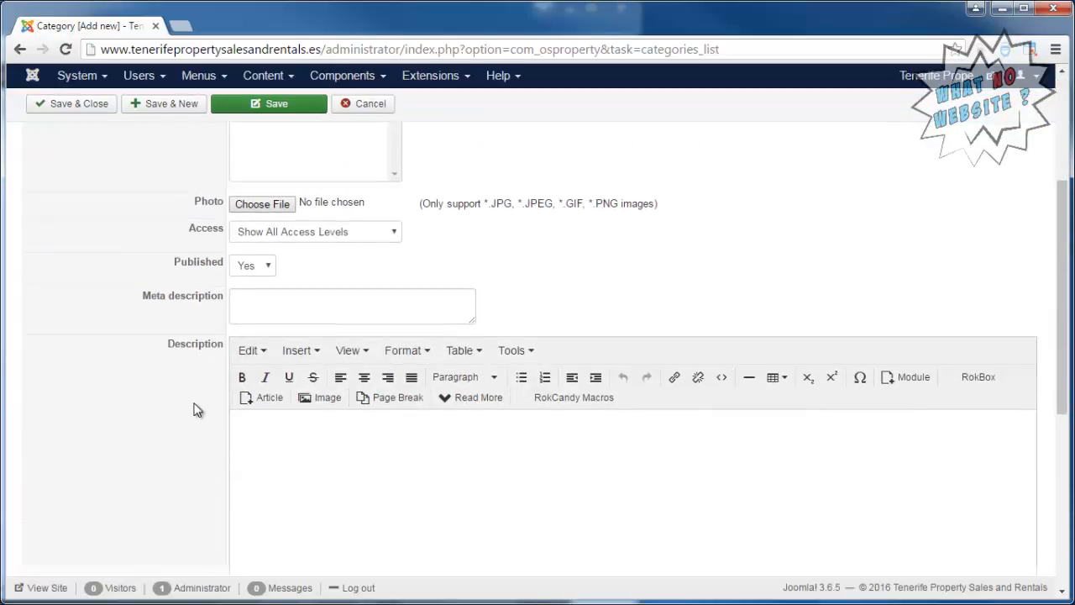
{"action": "scroll", "coordinate": [190, 409], "scroll_direction": "down", "scroll_amount": 3}
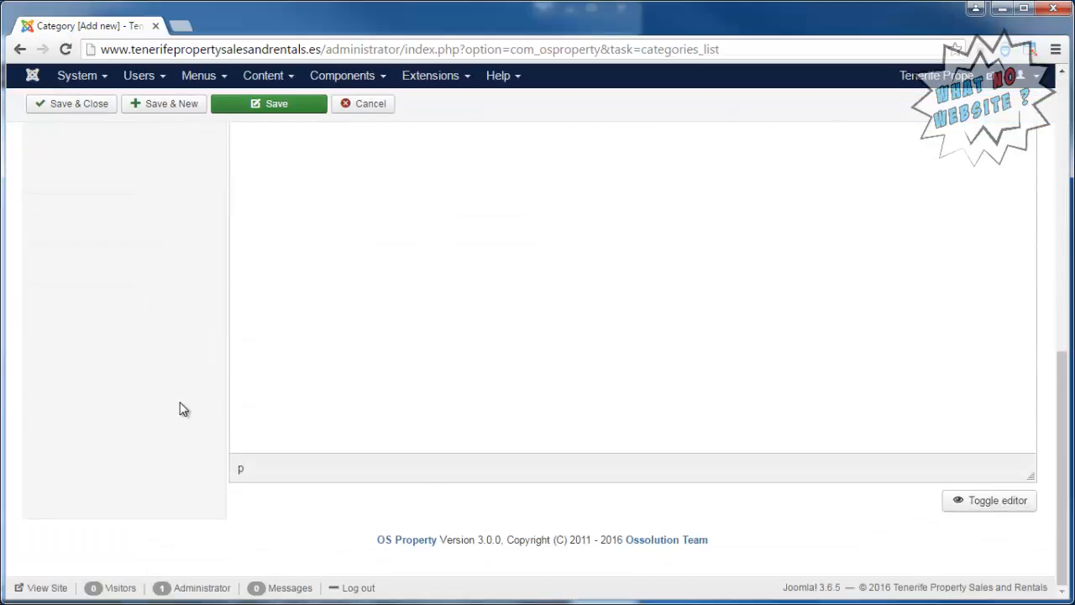
{"action": "scroll", "coordinate": [181, 410], "scroll_direction": "up", "scroll_amount": 6}
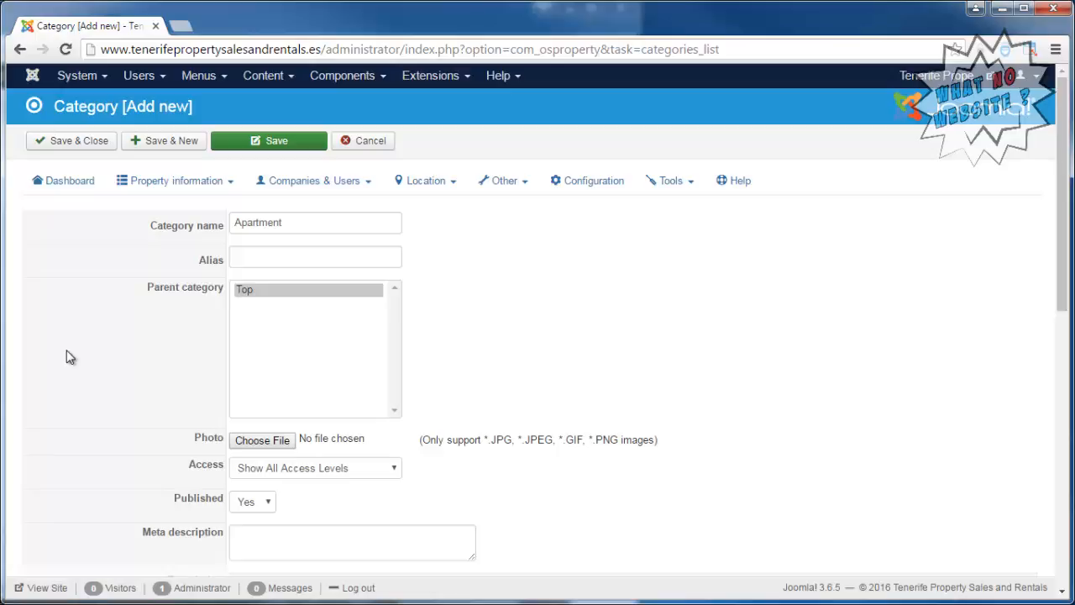
{"action": "left_click", "coordinate": [64, 140]}
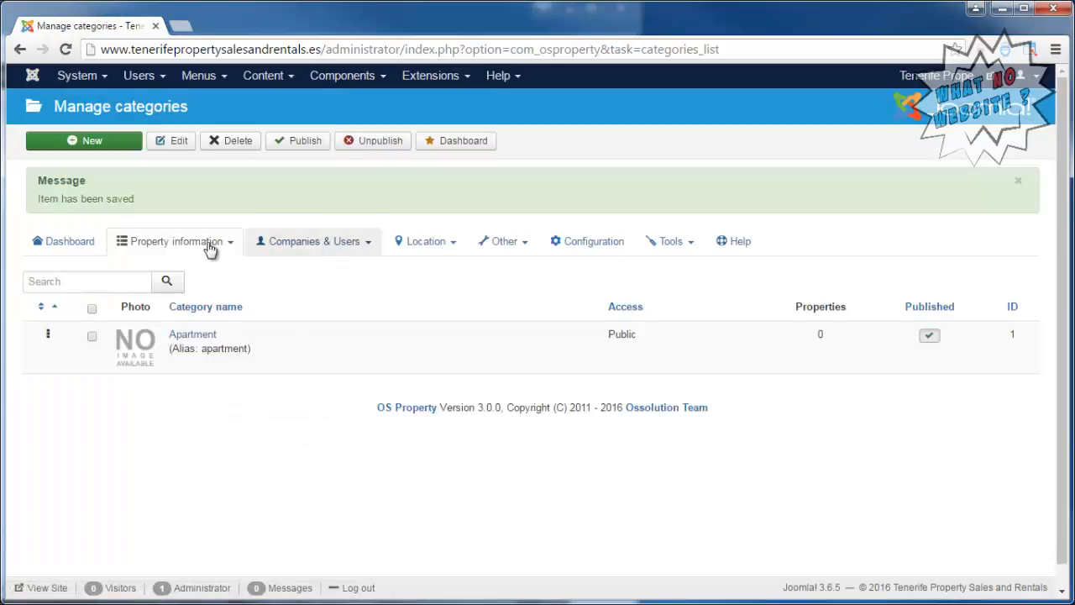
Create another new property listing and title it "3 Bed Apartment in Los Cristianos".
{"action": "left_click", "coordinate": [201, 250]}
{"action": "left_click", "coordinate": [176, 312]}
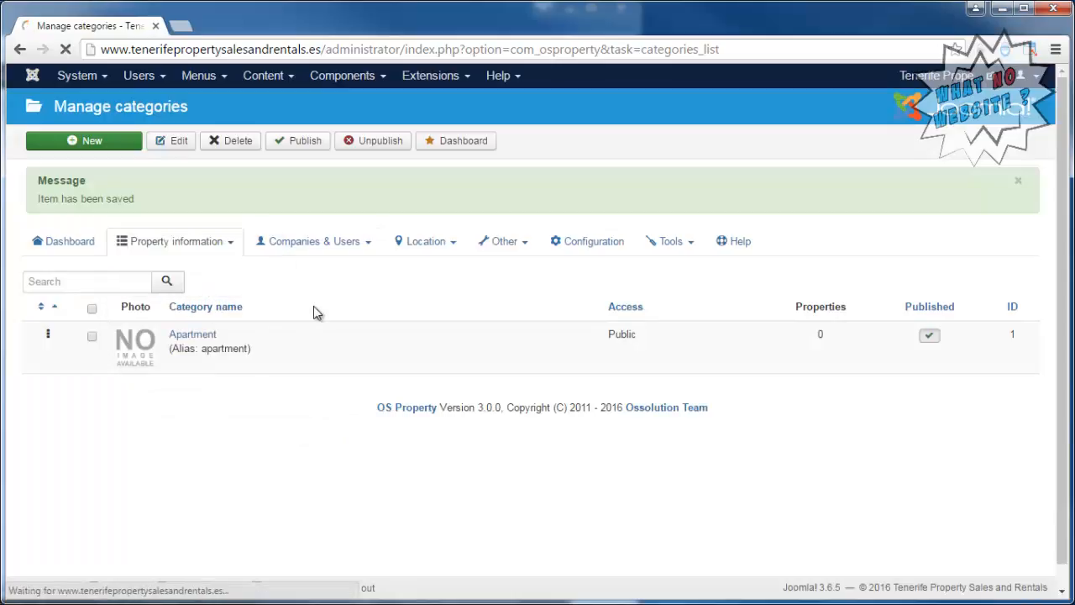
{"action": "left_click", "coordinate": [116, 142]}
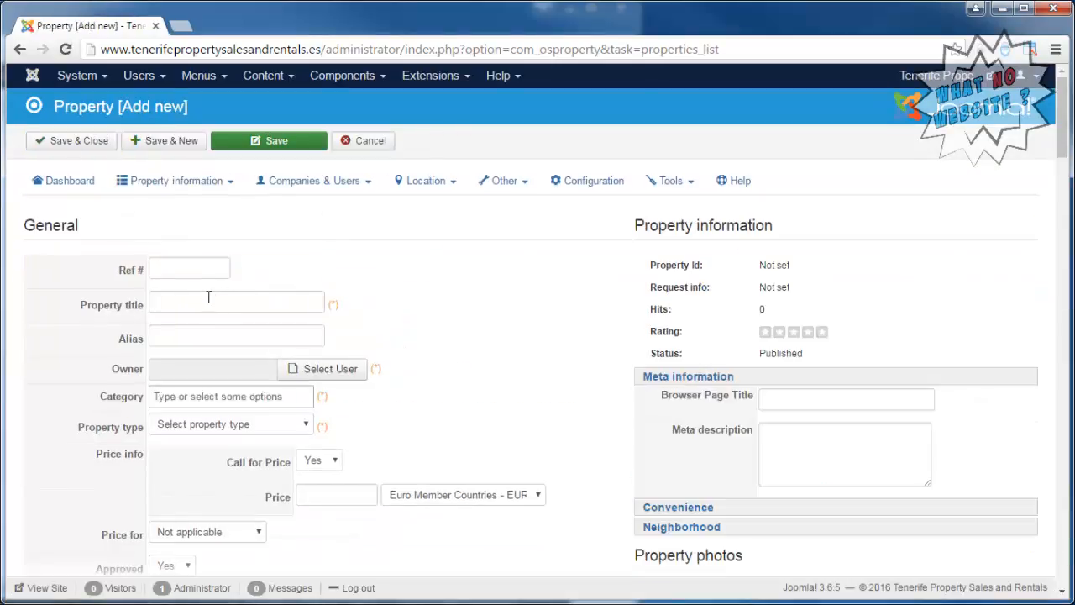
{"action": "left_click", "coordinate": [209, 298]}
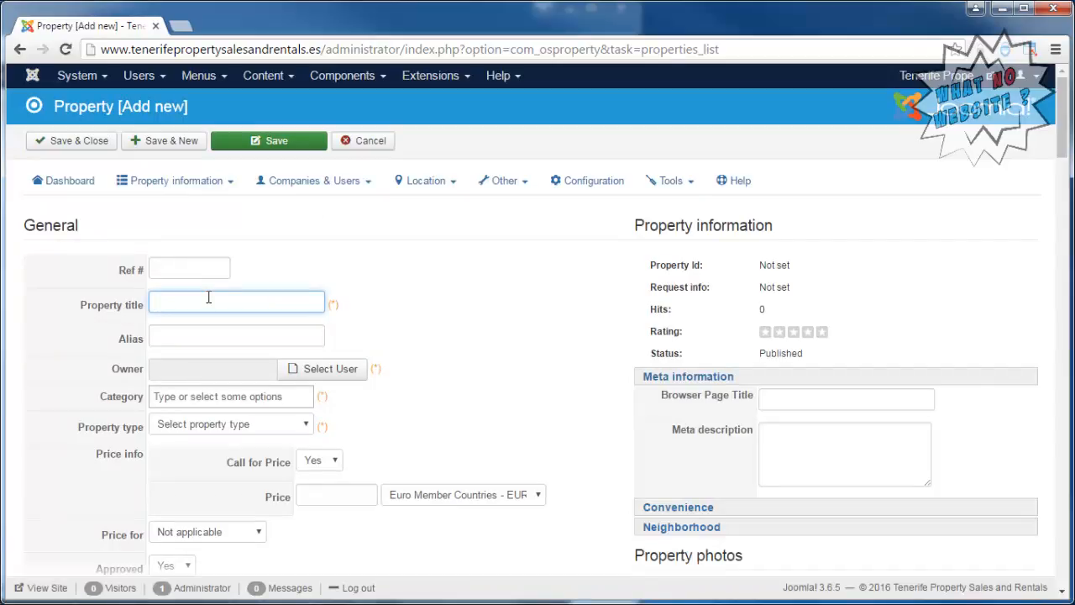
{"action": "type", "text": "3 Bed Apart"}
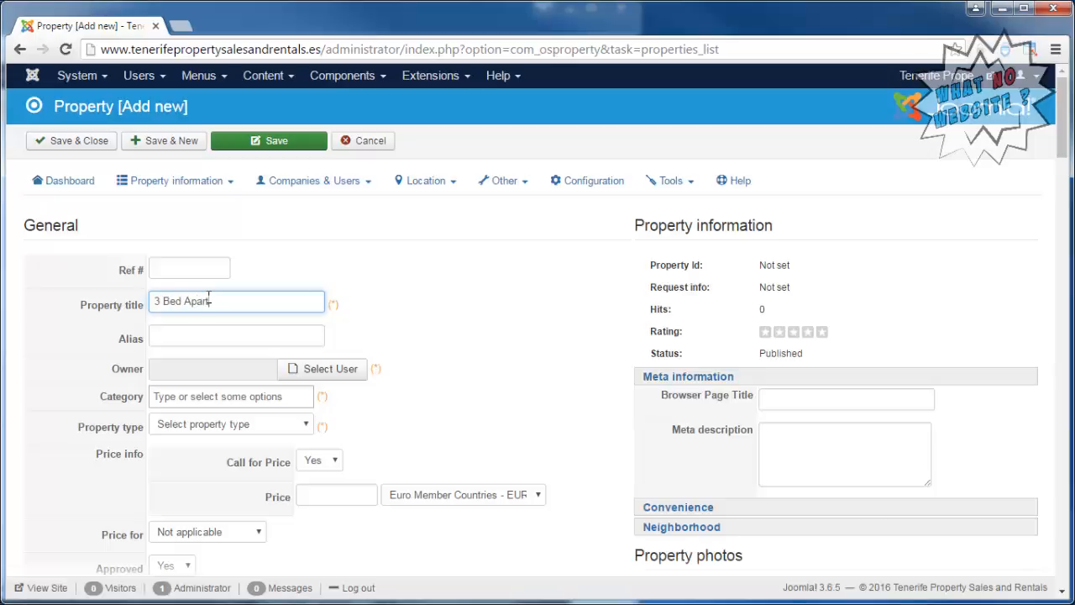
{"action": "type", "text": "ment in Los Cristianos"}
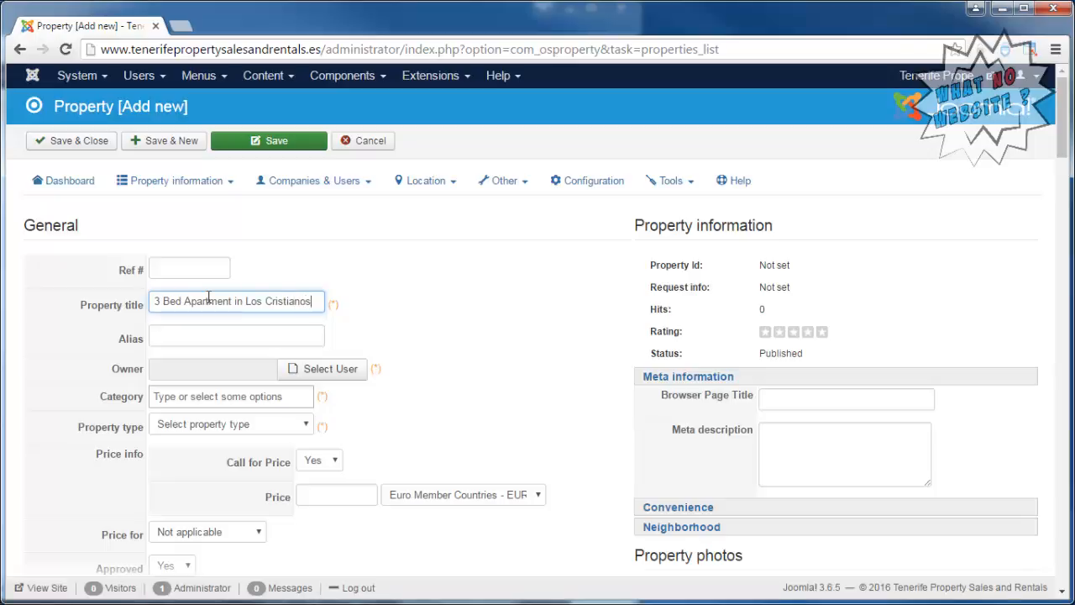
Select the existing agent as the owner of the new property.
{"action": "left_click", "coordinate": [355, 371]}
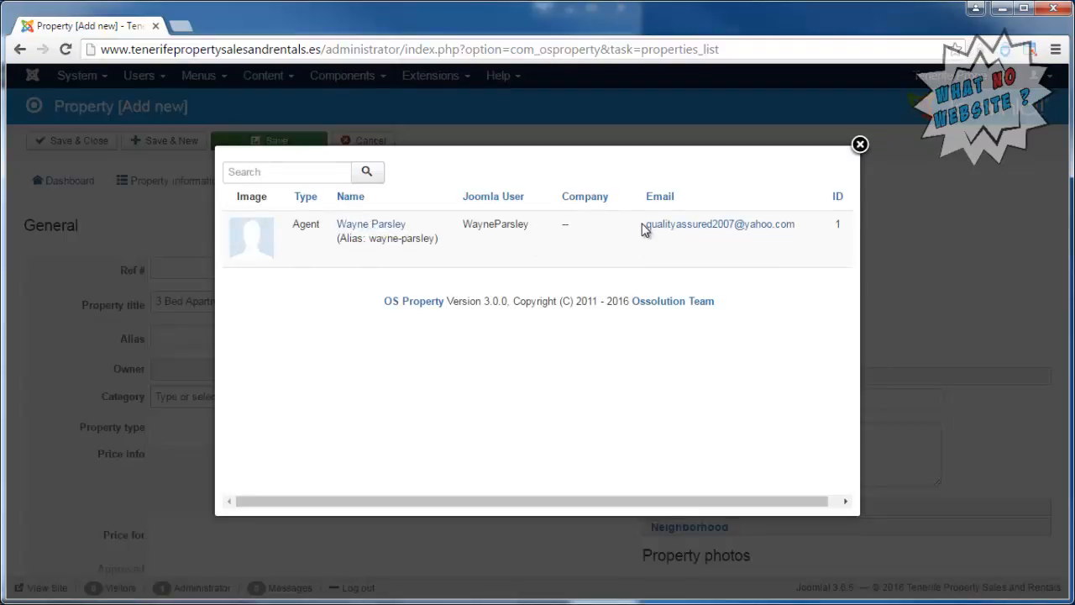
{"action": "left_click_drag", "start_coordinate": [642, 224], "coordinate": [682, 242]}
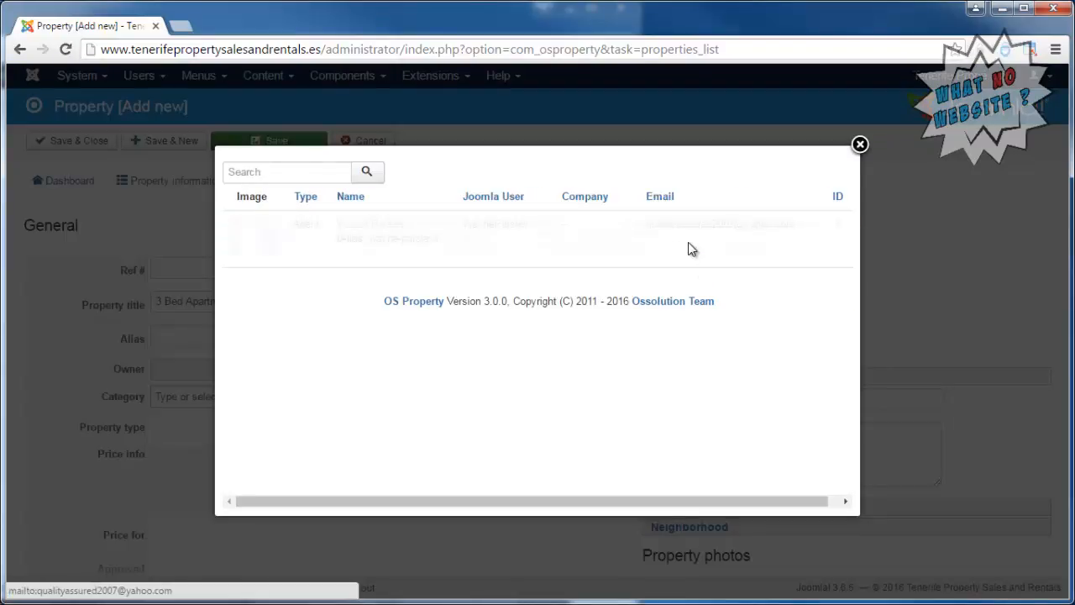
{"action": "left_click_drag", "start_coordinate": [802, 230], "coordinate": [420, 232]}
{"action": "left_click", "coordinate": [383, 225]}
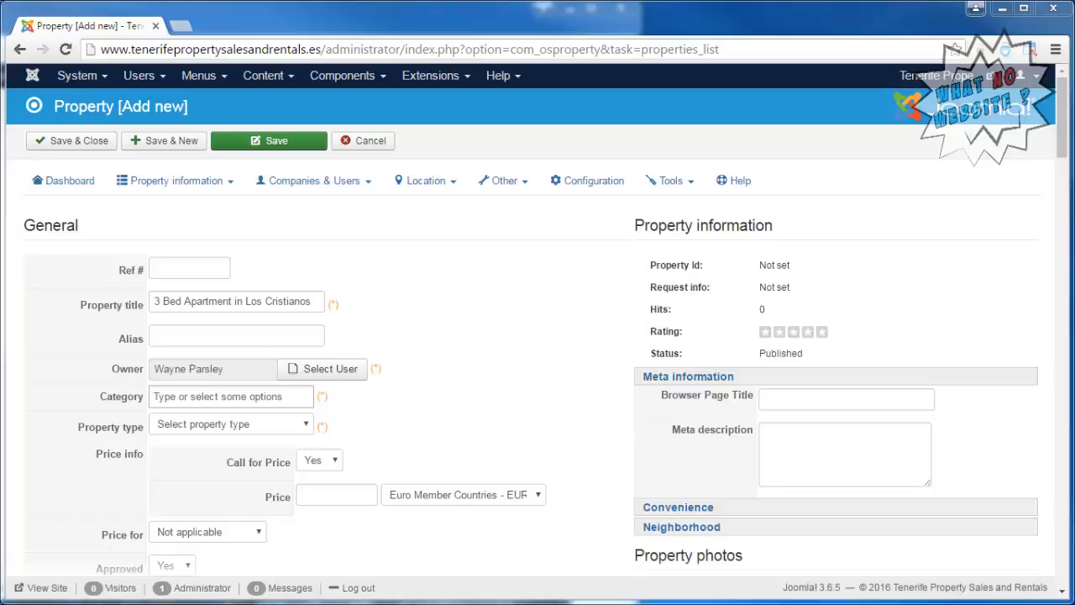
Set the property's category to Apartment and its property type to For rent.
{"action": "left_click", "coordinate": [265, 396]}
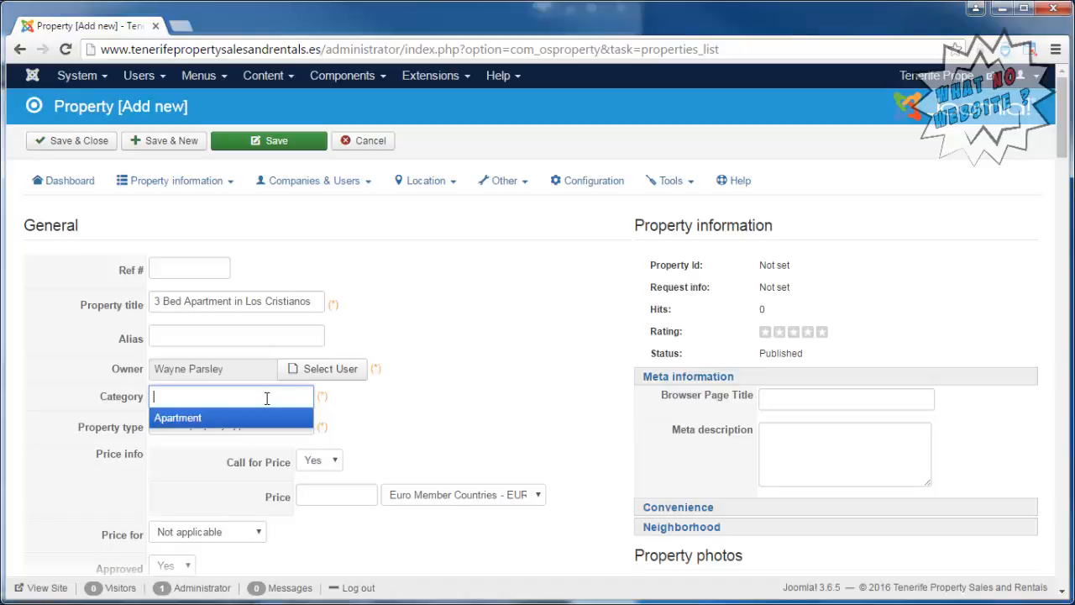
{"action": "left_click", "coordinate": [213, 420]}
{"action": "left_click", "coordinate": [254, 426]}
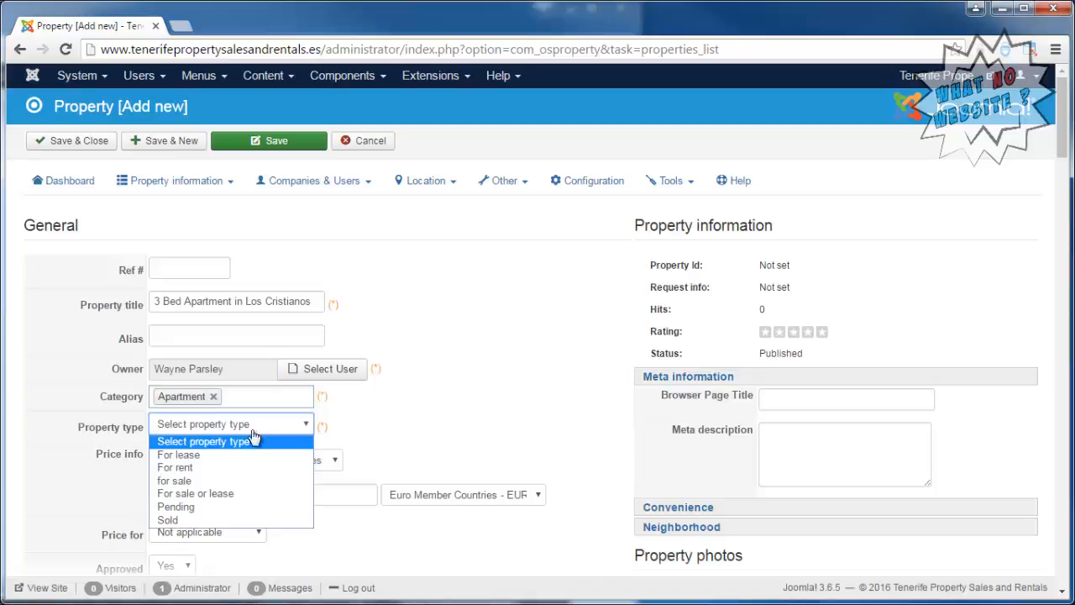
{"action": "left_click", "coordinate": [208, 475]}
{"action": "scroll", "coordinate": [500, 345], "scroll_direction": "down", "scroll_amount": 2}
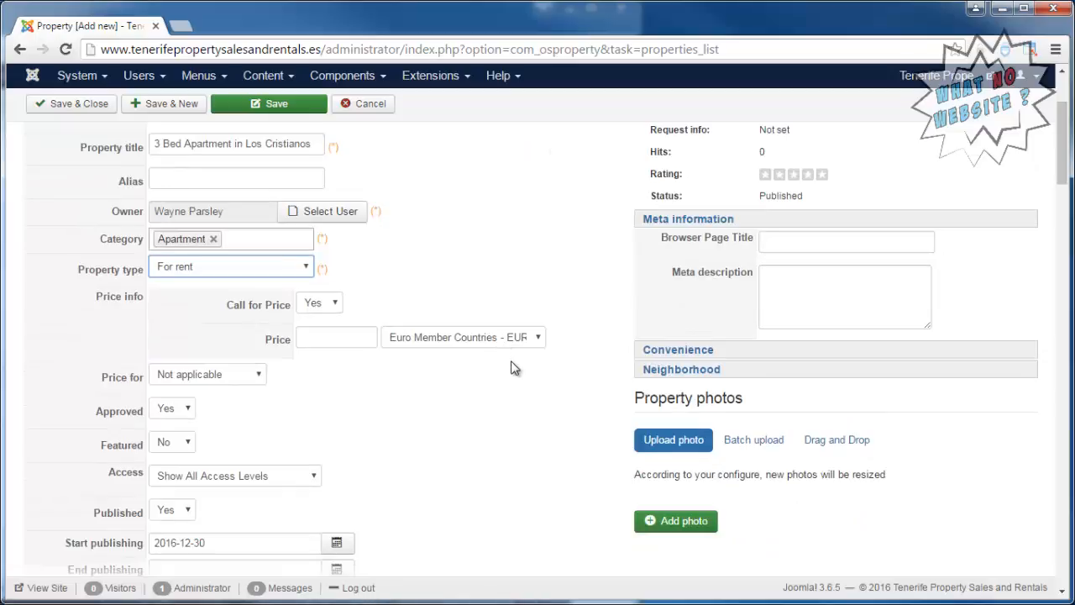
Try to save the new property, and check the State/Province choices offered in its address section.
{"action": "scroll", "coordinate": [517, 374], "scroll_direction": "up", "scroll_amount": 2}
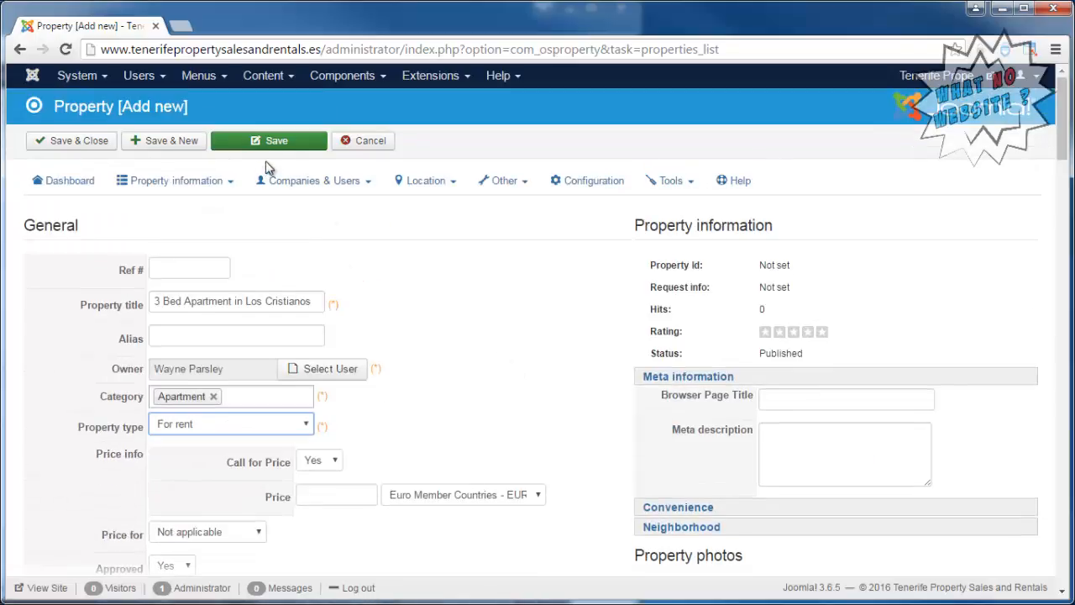
{"action": "left_click", "coordinate": [285, 144]}
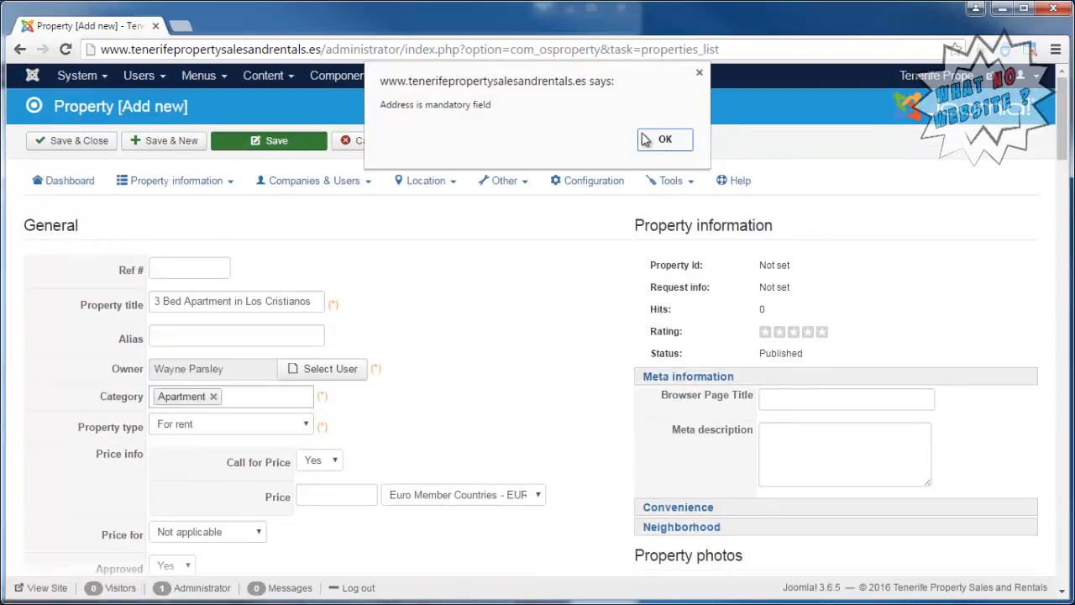
{"action": "left_click", "coordinate": [666, 141]}
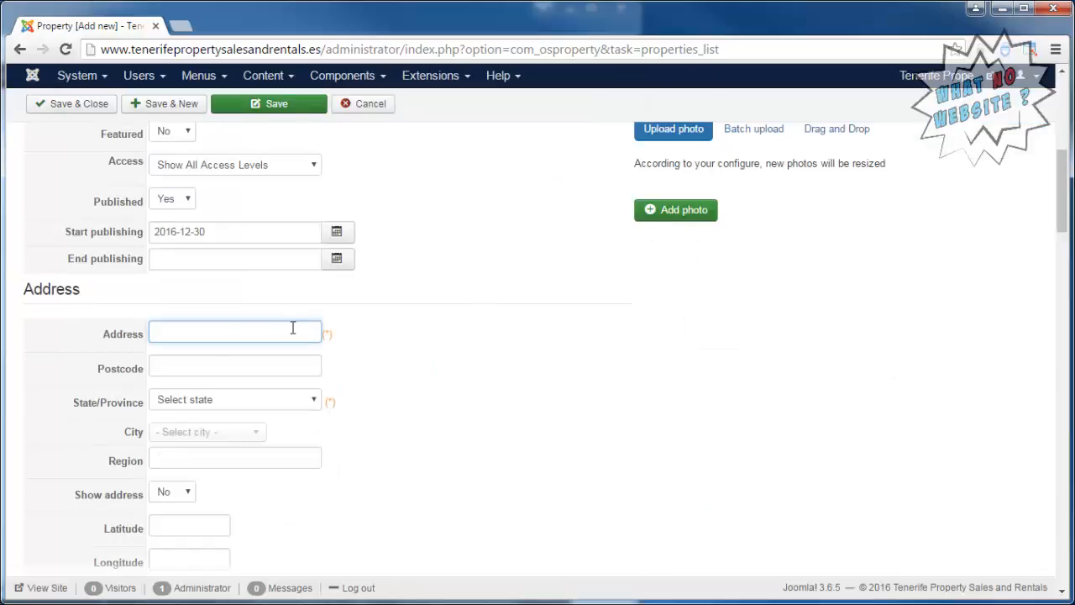
{"action": "left_click", "coordinate": [292, 401]}
{"action": "left_click", "coordinate": [280, 415]}
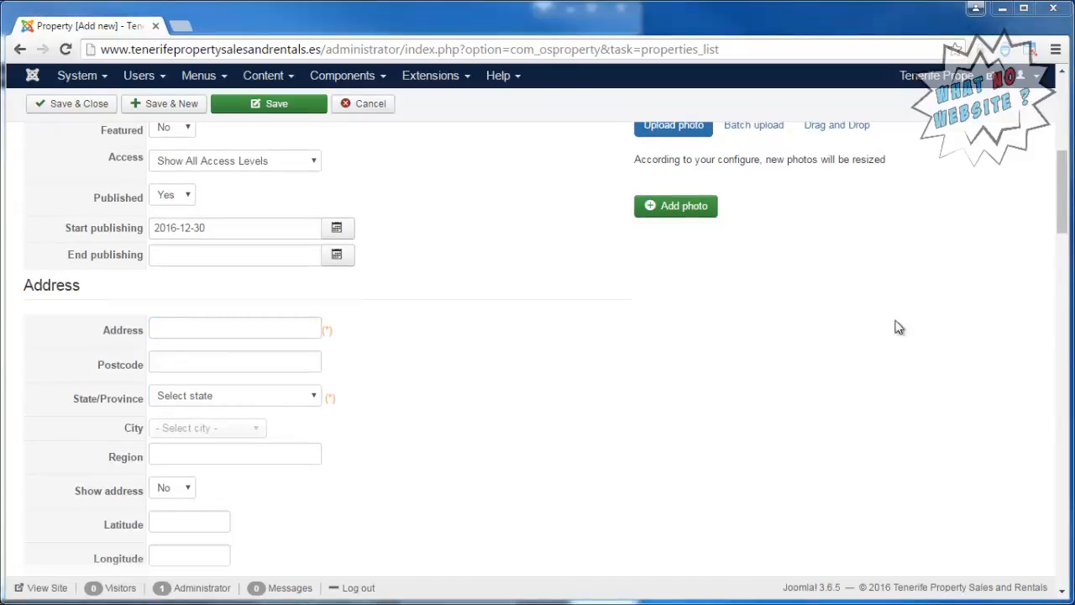
Enter "Brief description." as the property's small description and try to save the listing.
{"action": "left_click", "coordinate": [301, 116]}
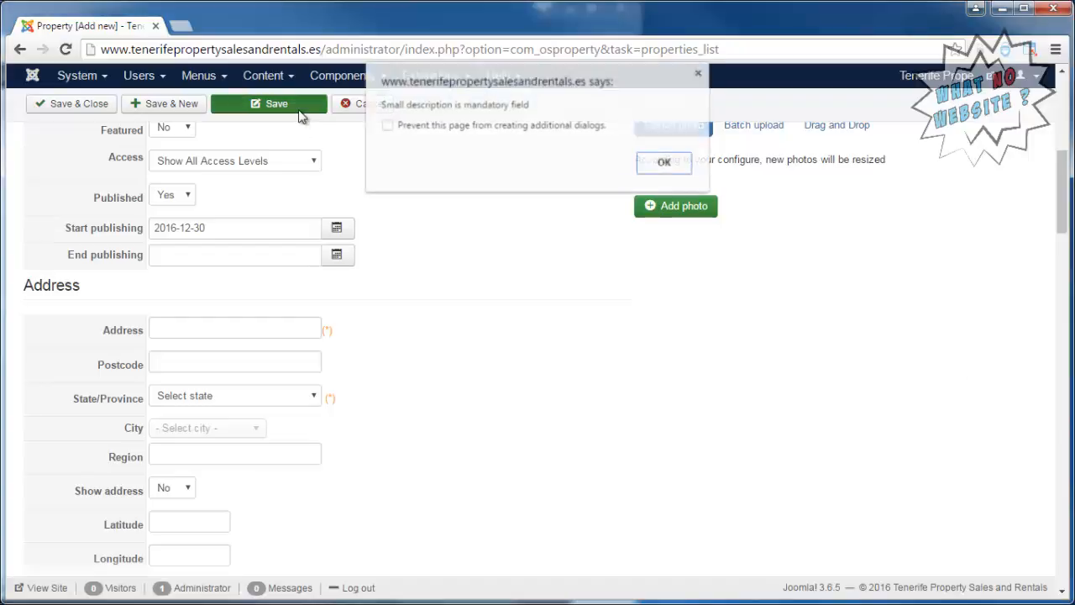
{"action": "left_click", "coordinate": [664, 164]}
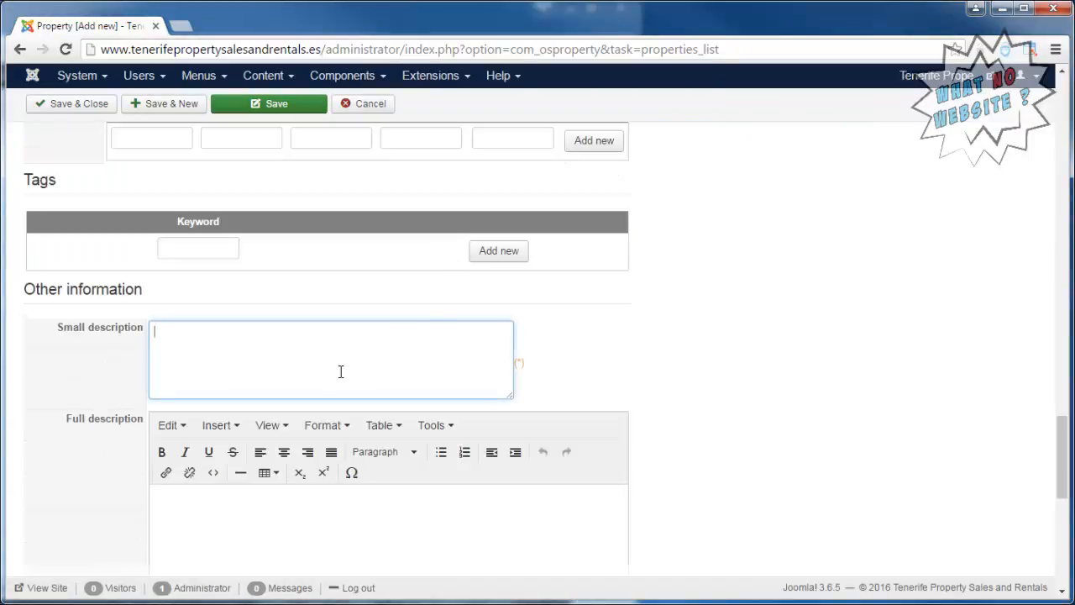
{"action": "type", "text": "Brief"}
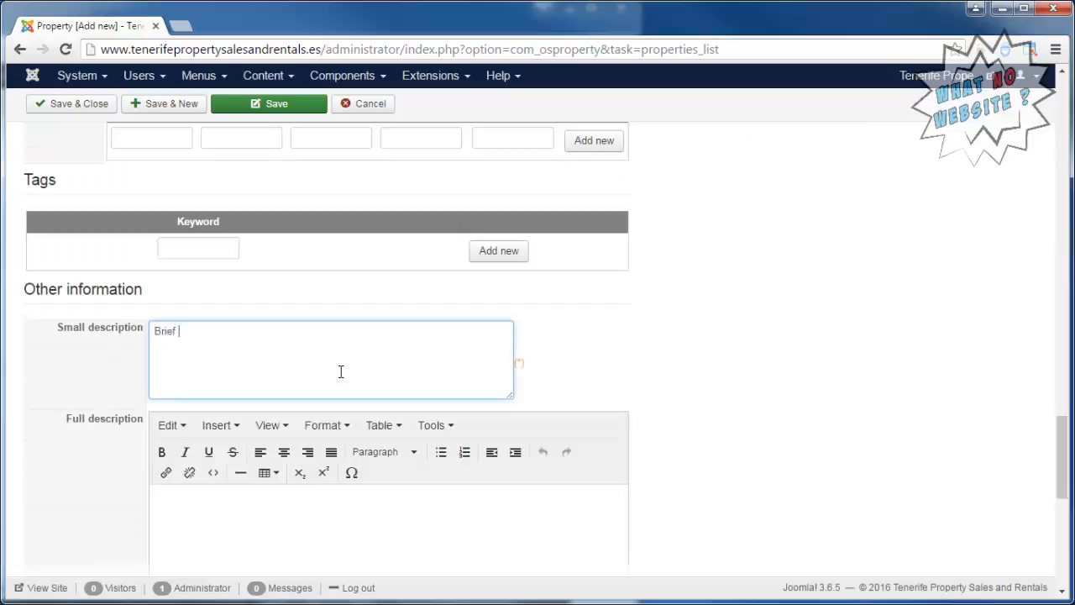
{"action": "type", "text": " descriptio"}
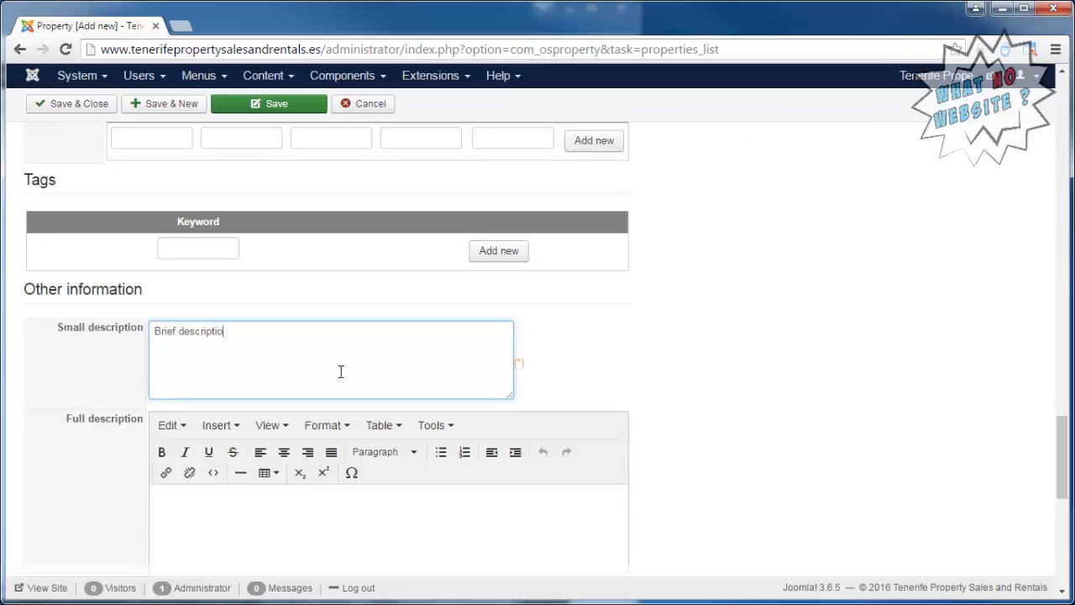
{"action": "type", "text": "n."}
{"action": "left_click", "coordinate": [294, 114]}
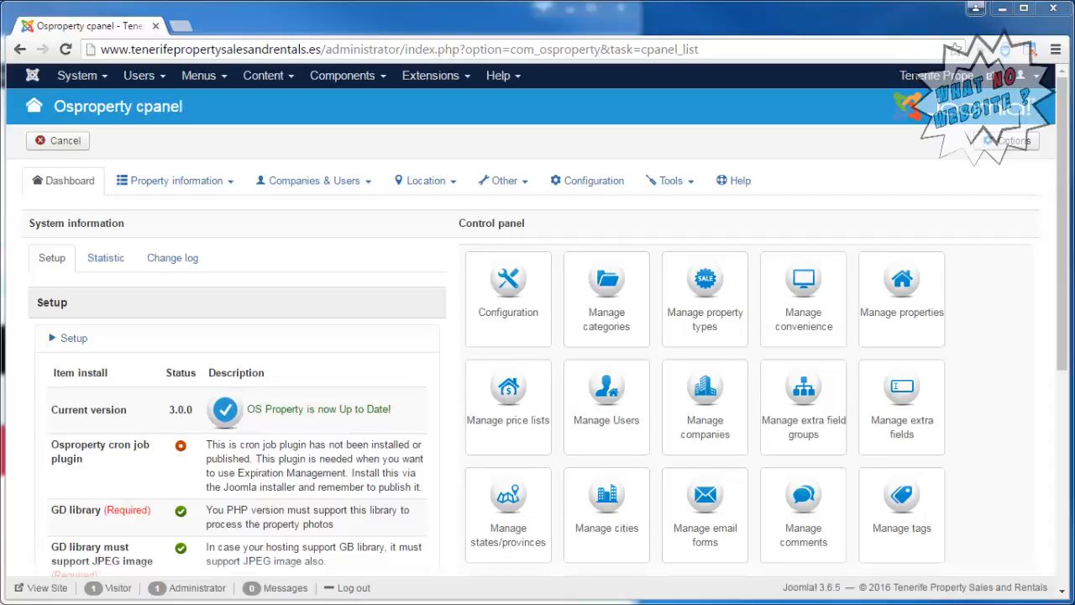
Look up Spain in the component's list of countries.
{"action": "left_click", "coordinate": [436, 189]}
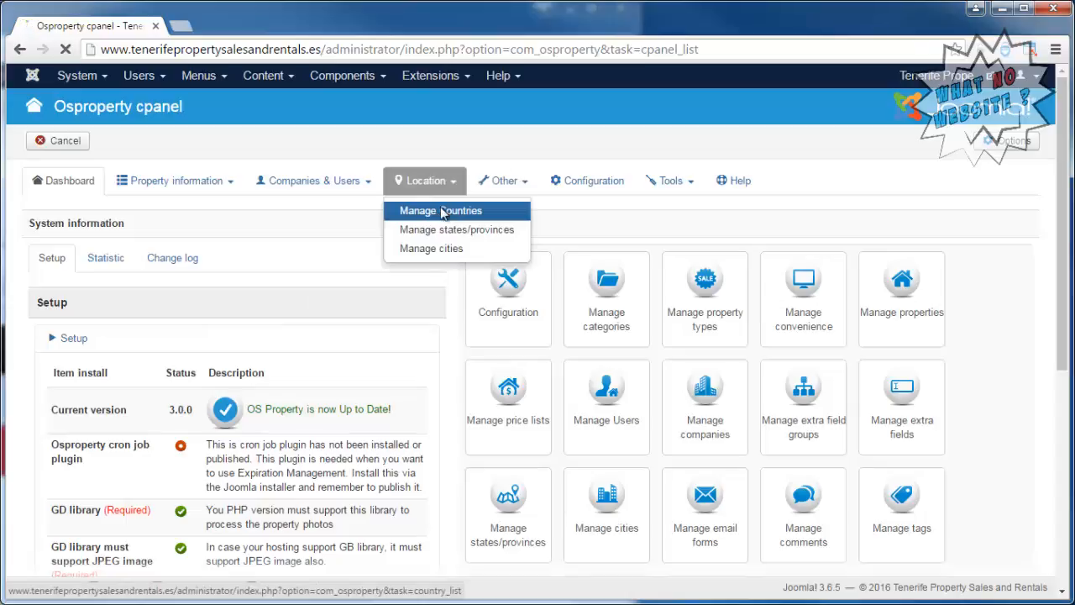
{"action": "left_click", "coordinate": [442, 211]}
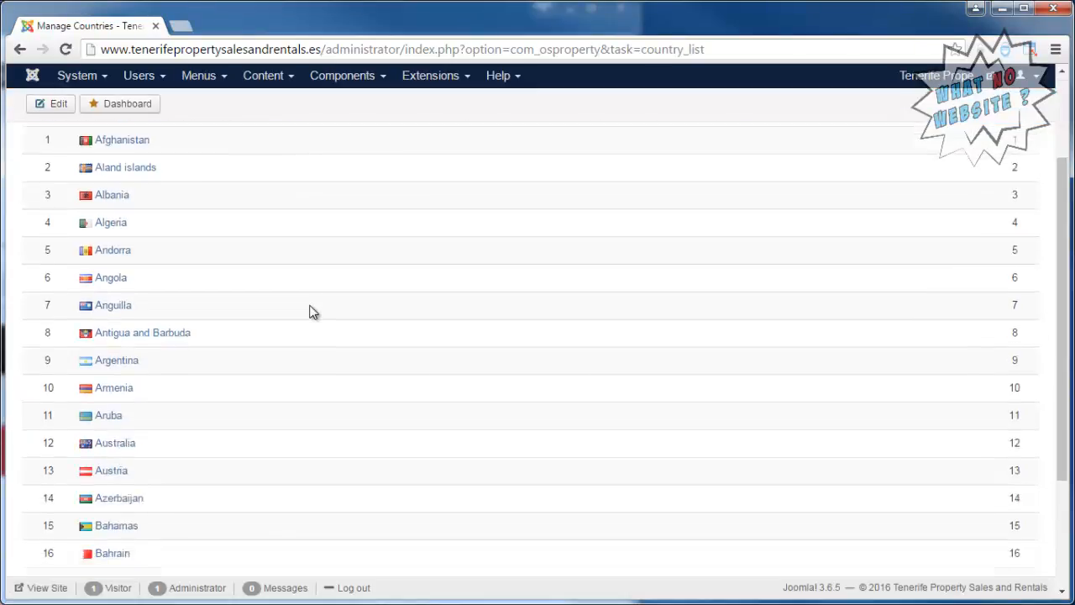
{"action": "left_click", "coordinate": [93, 229]}
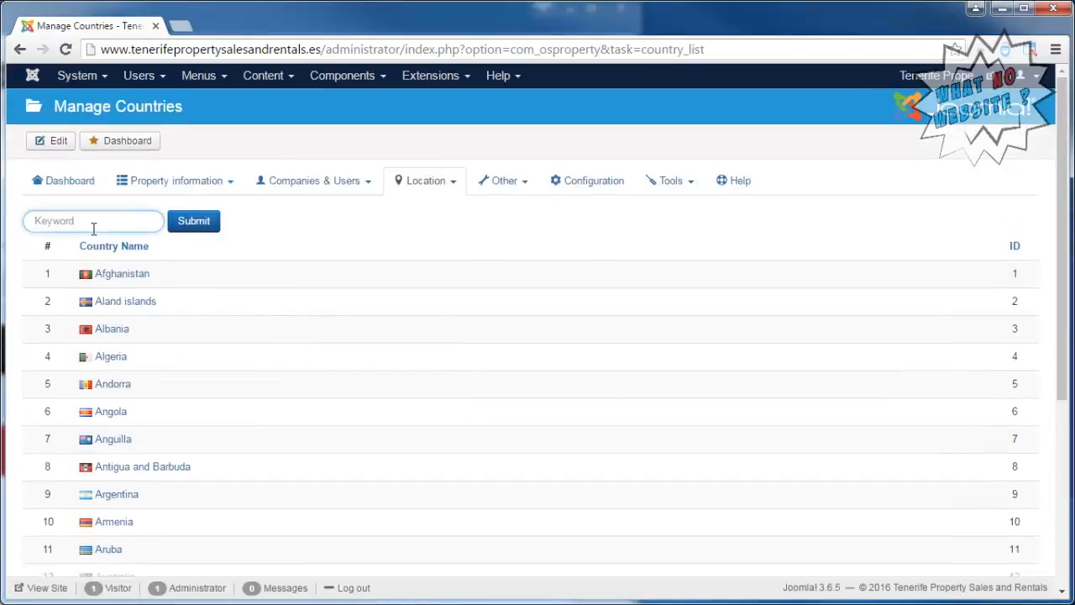
{"action": "type", "text": "Spain"}
{"action": "key", "text": "Return"}
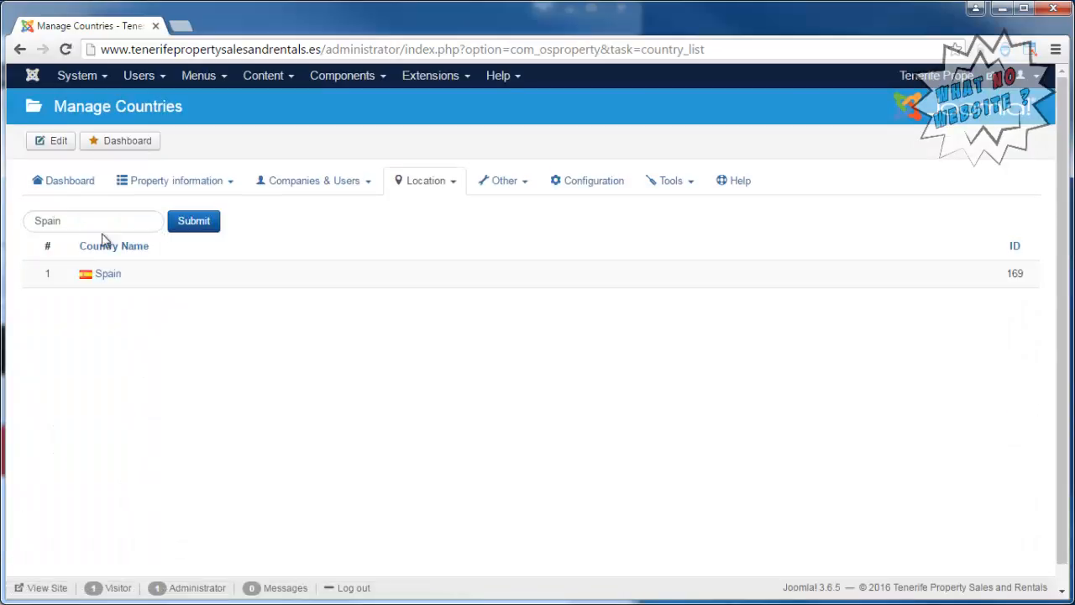
Start a new state/province entry with Spain as its country and Arona as its name.
{"action": "left_click", "coordinate": [426, 188]}
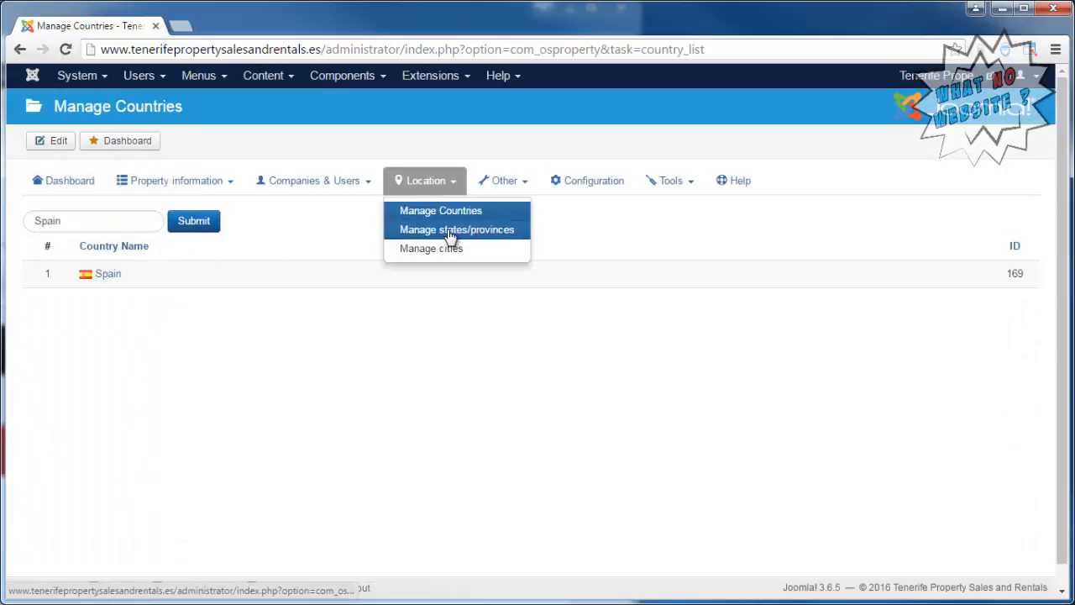
{"action": "left_click", "coordinate": [451, 239]}
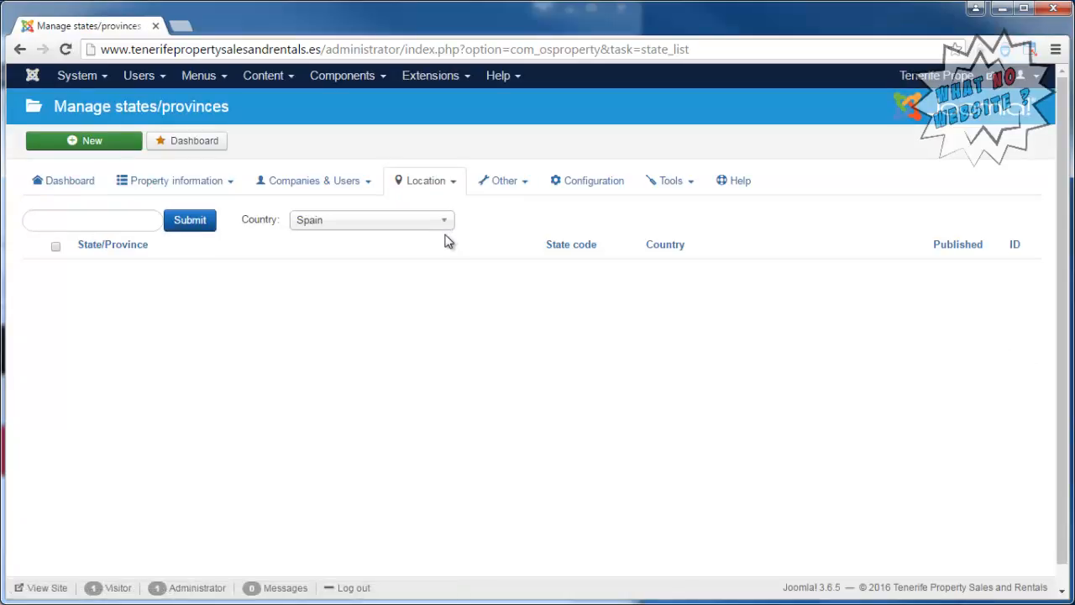
{"action": "left_click", "coordinate": [107, 147]}
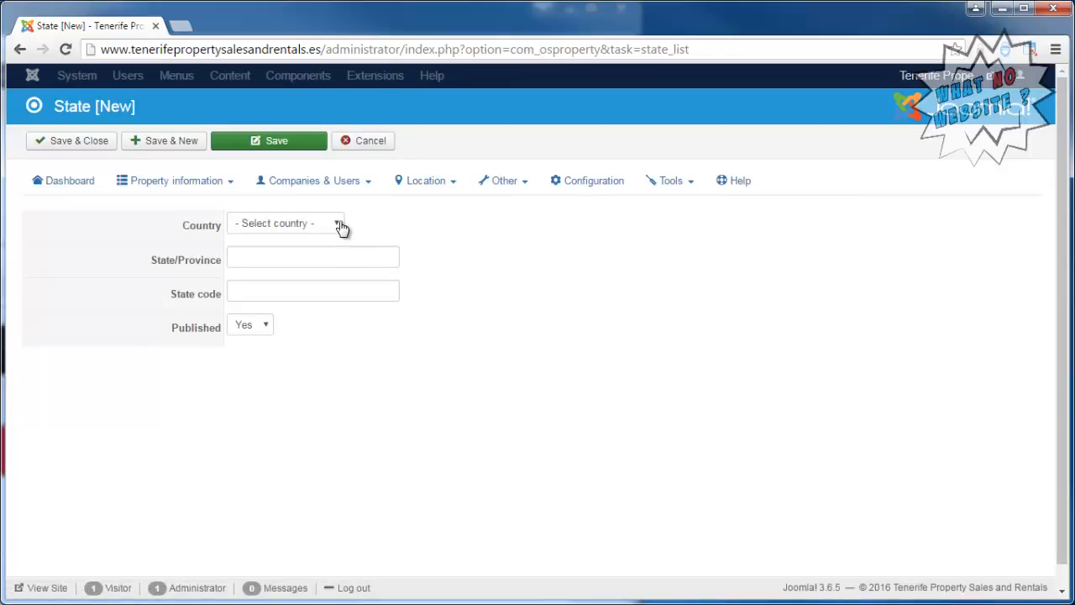
{"action": "left_click", "coordinate": [336, 228]}
{"action": "key", "text": "s"}
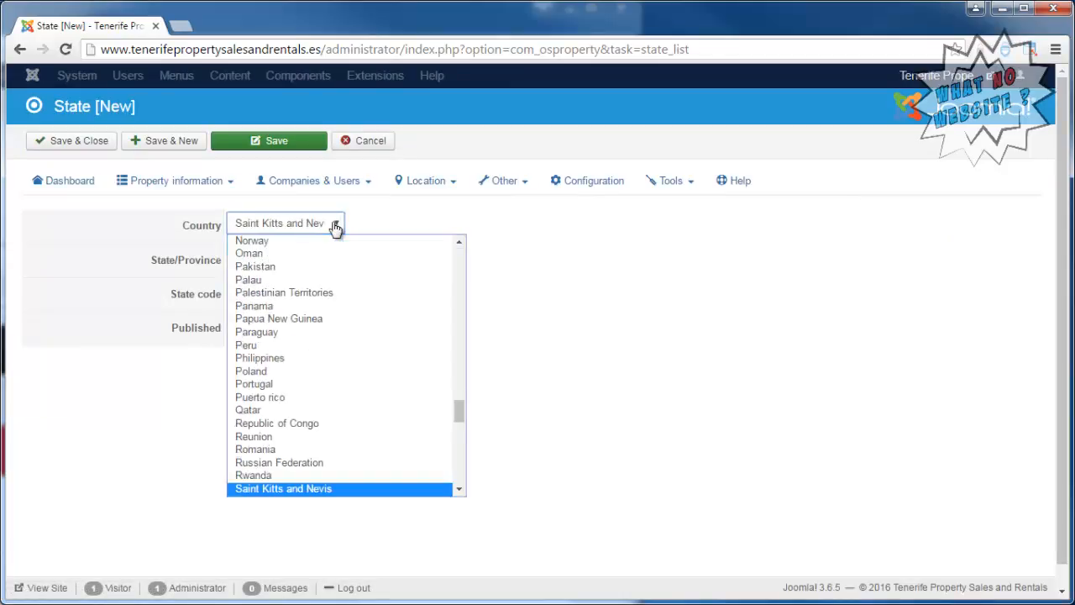
{"action": "key", "text": "p"}
{"action": "key", "text": "Return"}
{"action": "key", "text": "Tab"}
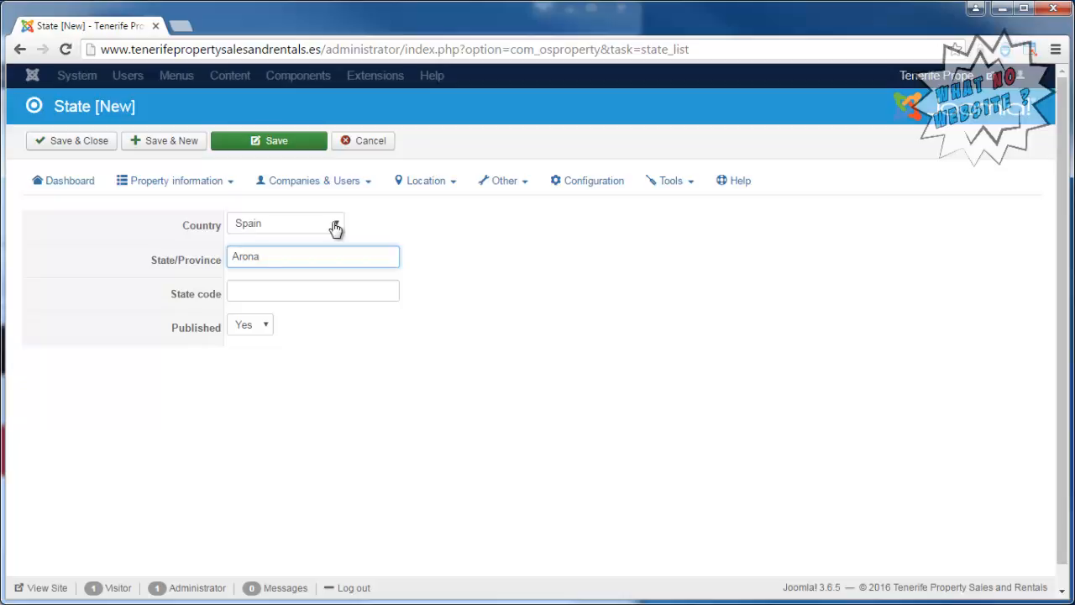
Switch to the Dream Homes Tenerife site and filter its states/provinces for Arona.
{"action": "left_click", "coordinate": [2, 173]}
{"action": "scroll", "coordinate": [313, 353], "scroll_direction": "up", "scroll_amount": 2}
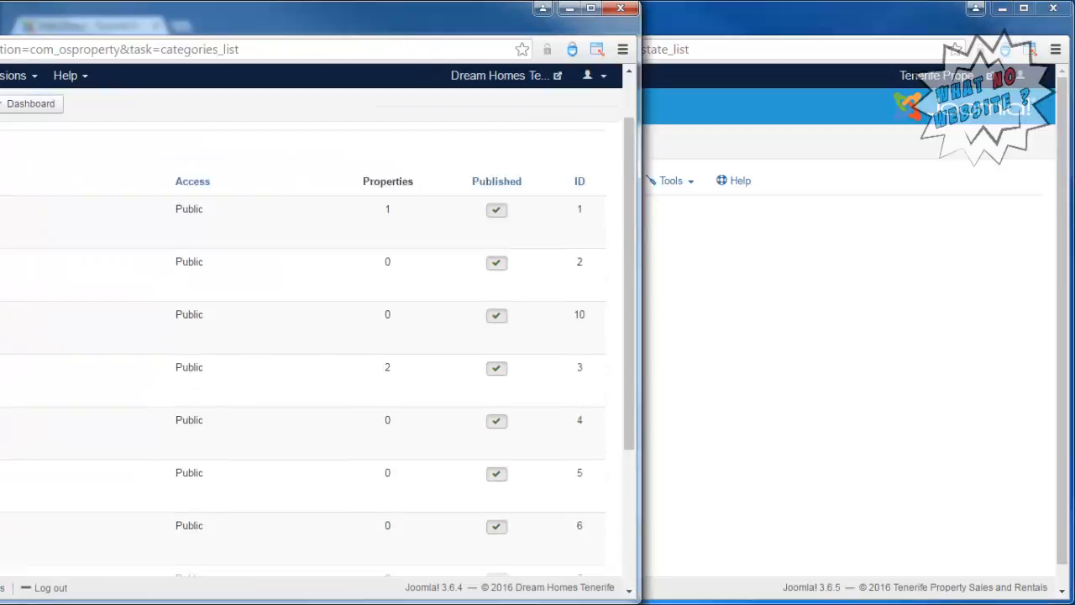
{"action": "left_click", "coordinate": [10, 180]}
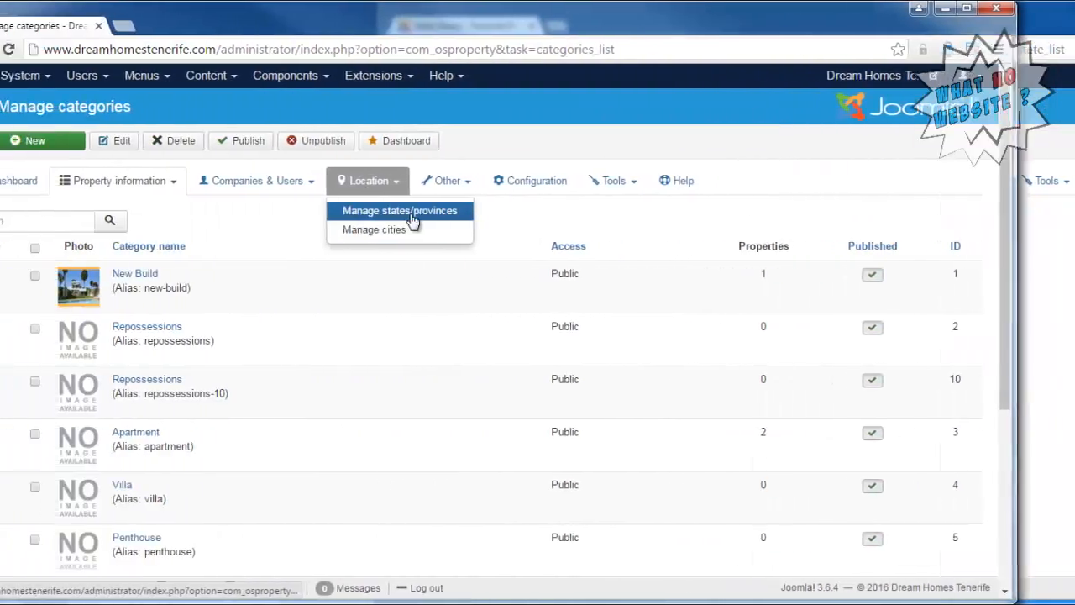
{"action": "left_click", "coordinate": [410, 210]}
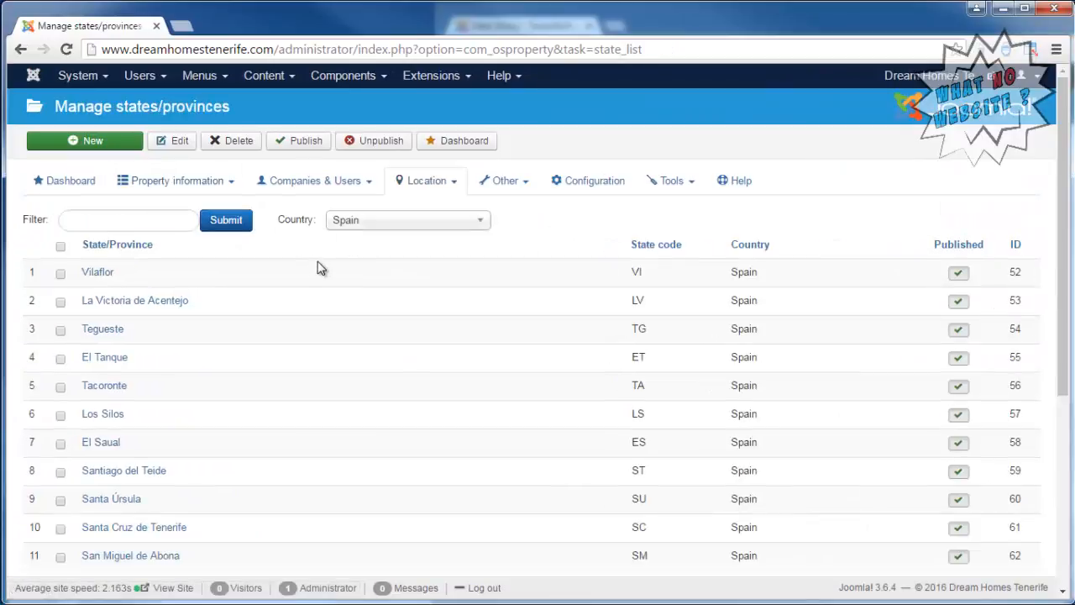
{"action": "scroll", "coordinate": [324, 268], "scroll_direction": "down", "scroll_amount": 3}
{"action": "scroll", "coordinate": [326, 268], "scroll_direction": "down", "scroll_amount": 2}
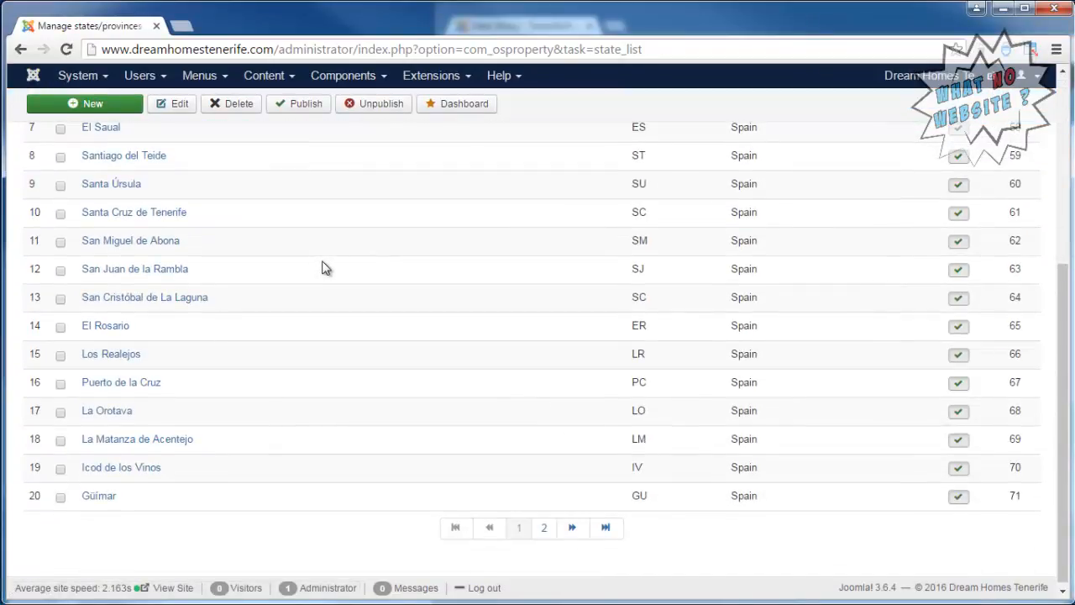
{"action": "scroll", "coordinate": [324, 267], "scroll_direction": "up", "scroll_amount": 5}
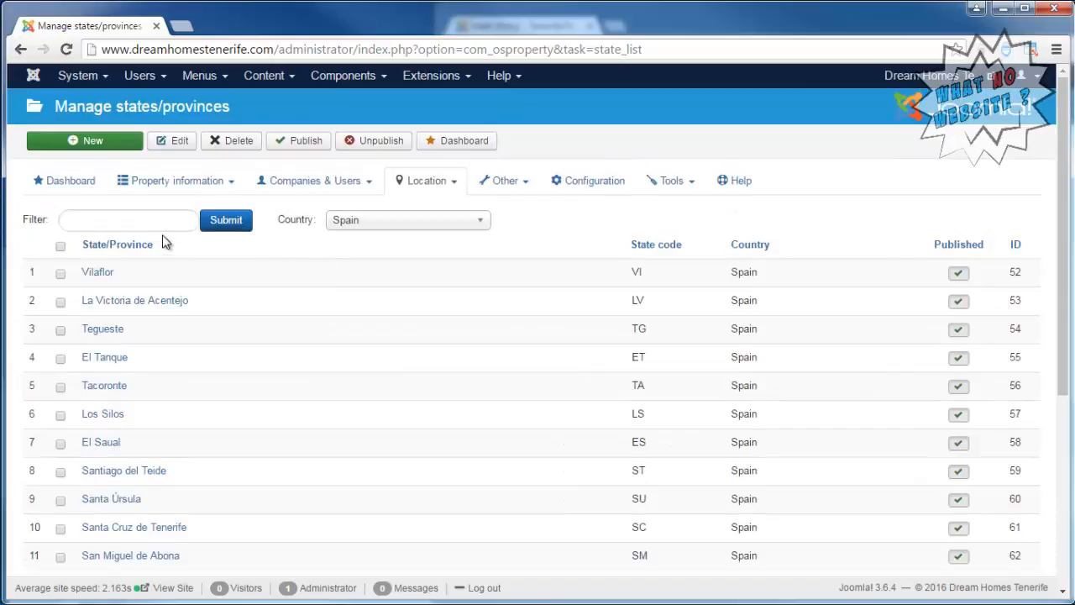
{"action": "left_click", "coordinate": [149, 218]}
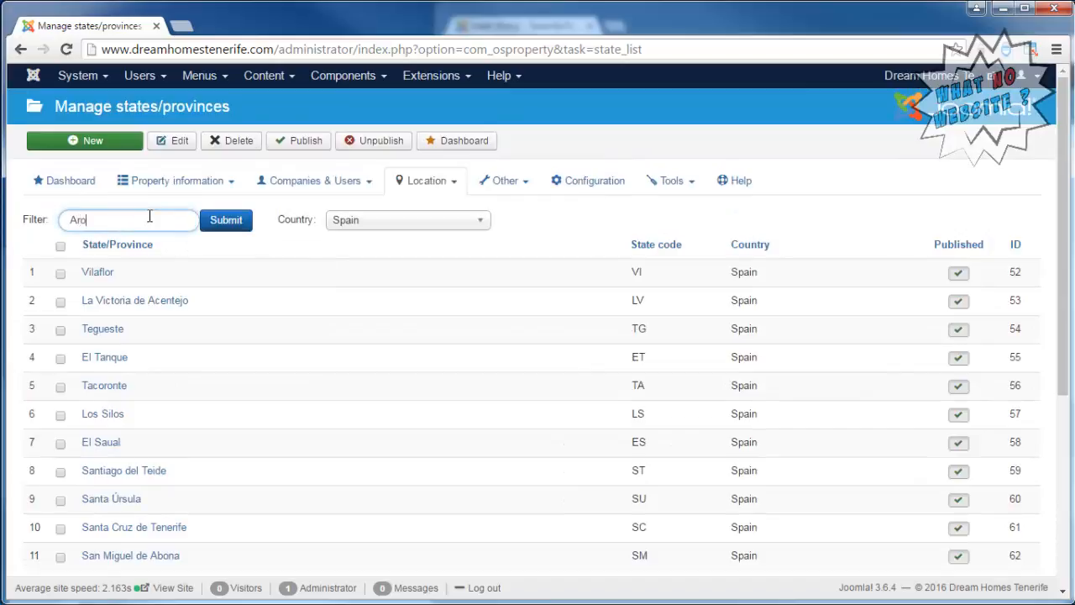
{"action": "key", "text": "Return"}
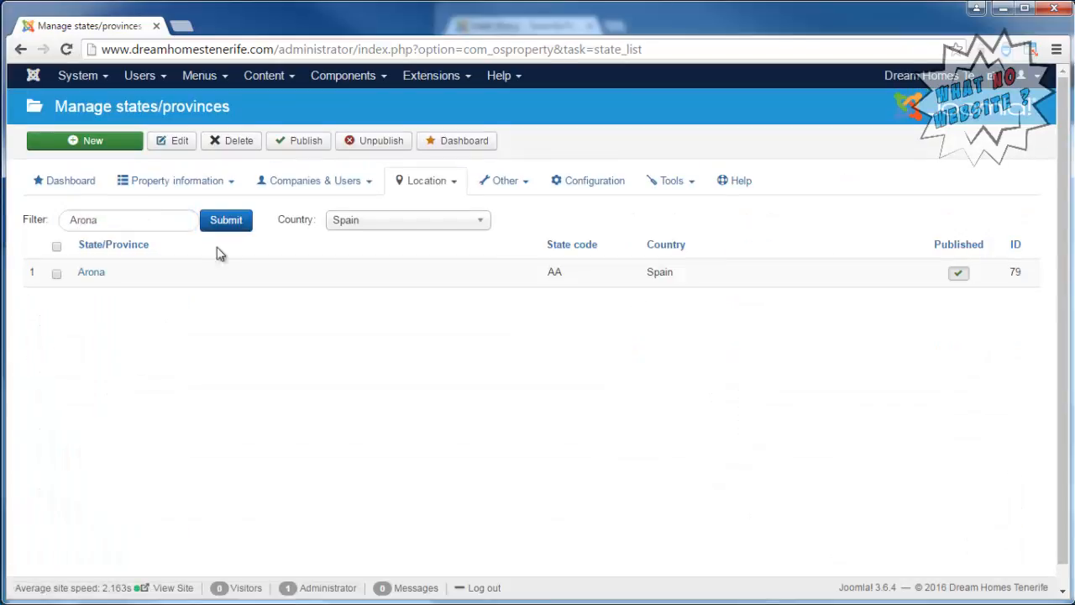
Copy Arona's state code "AA" into the new state on the Tenerife Property site, then save and close it.
{"action": "left_click_drag", "start_coordinate": [547, 279], "coordinate": [565, 274]}
{"action": "key", "text": "ctrl+c"}
{"action": "key", "text": "alt+Tab"}
{"action": "left_click", "coordinate": [751, 295]}
{"action": "key", "text": "ctrl+v"}
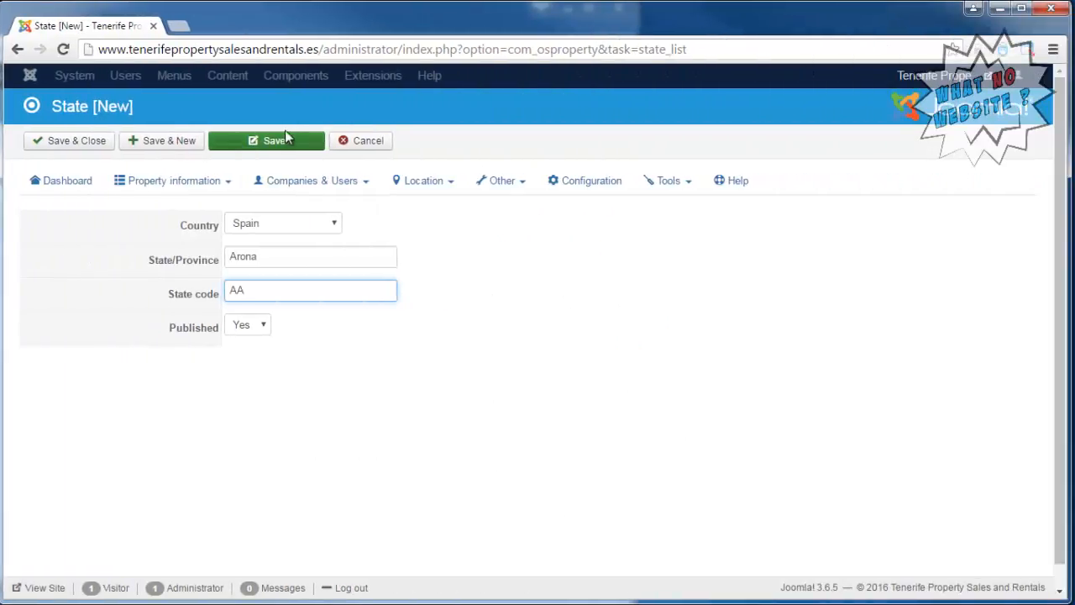
{"action": "left_click", "coordinate": [73, 140]}
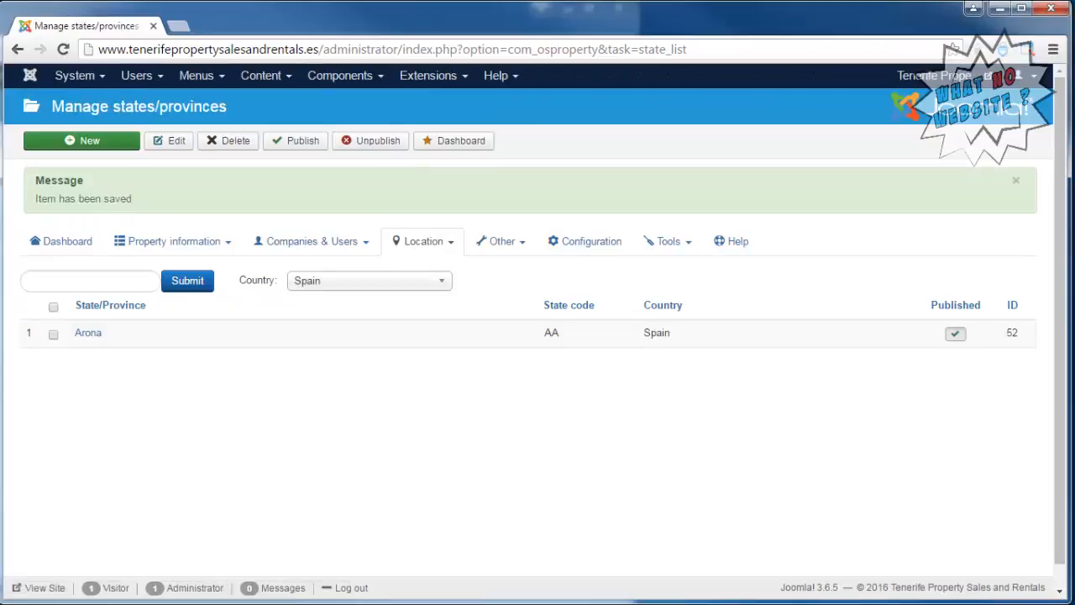
Open city management on both sites and review the cities of Spain's Arona province on Dream Homes Tenerife.
{"action": "left_click", "coordinate": [437, 245]}
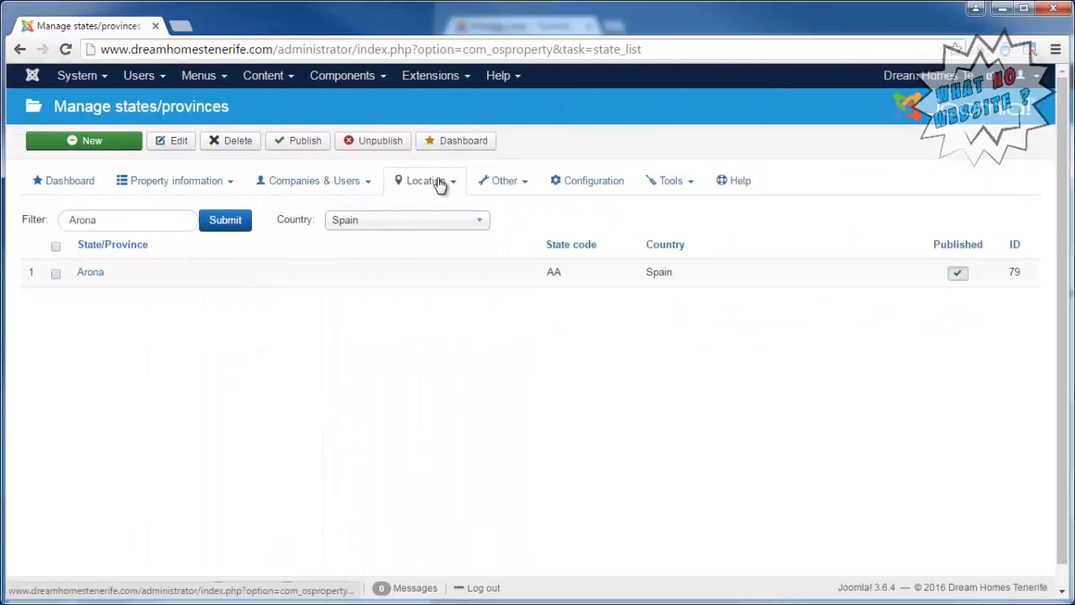
{"action": "left_click", "coordinate": [440, 184]}
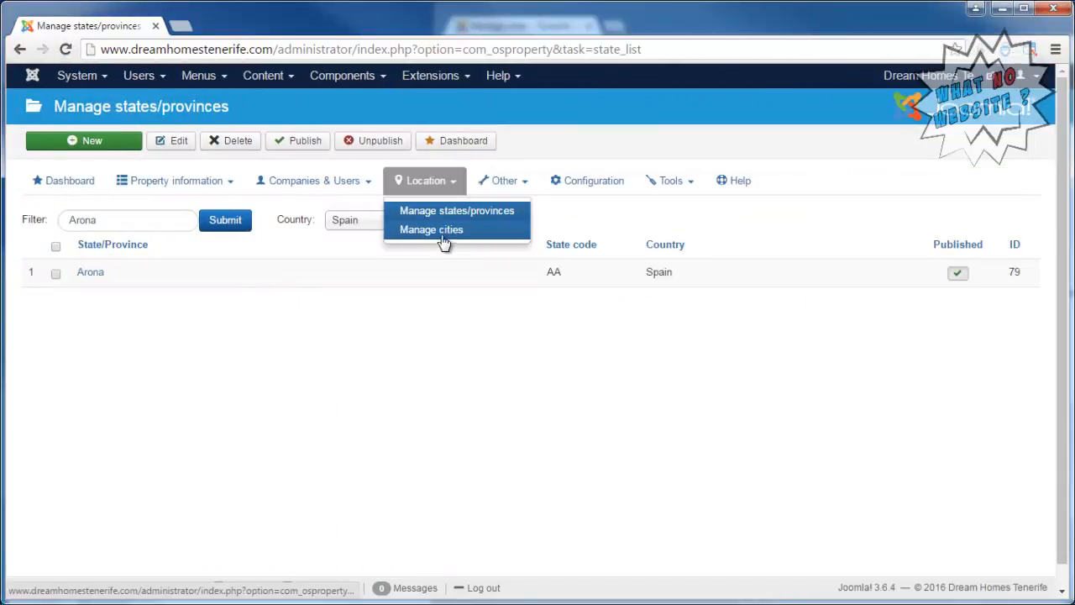
{"action": "left_click", "coordinate": [438, 235]}
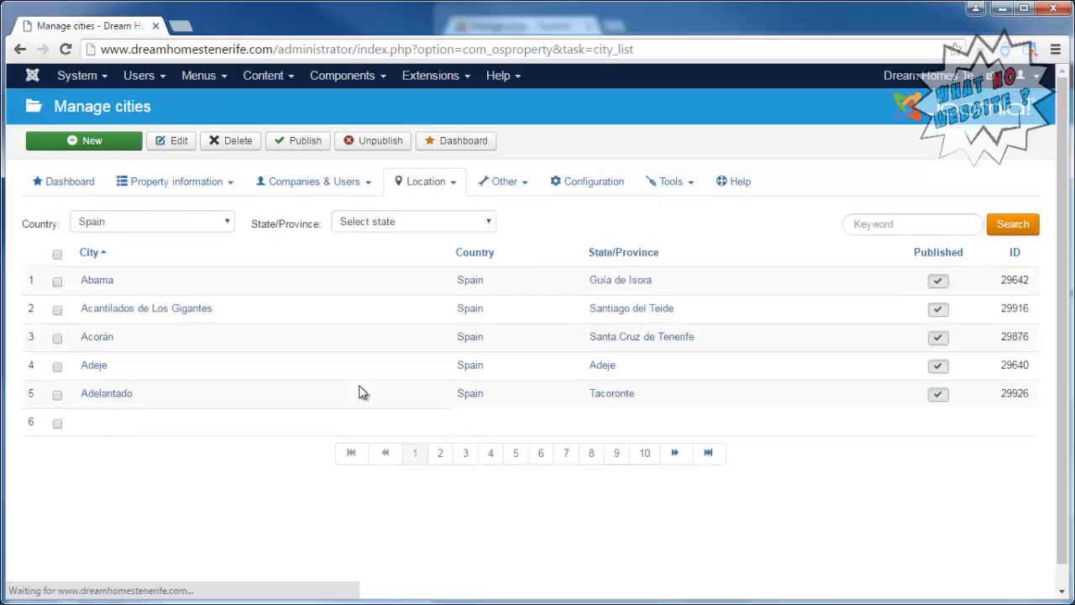
{"action": "left_click", "coordinate": [414, 222]}
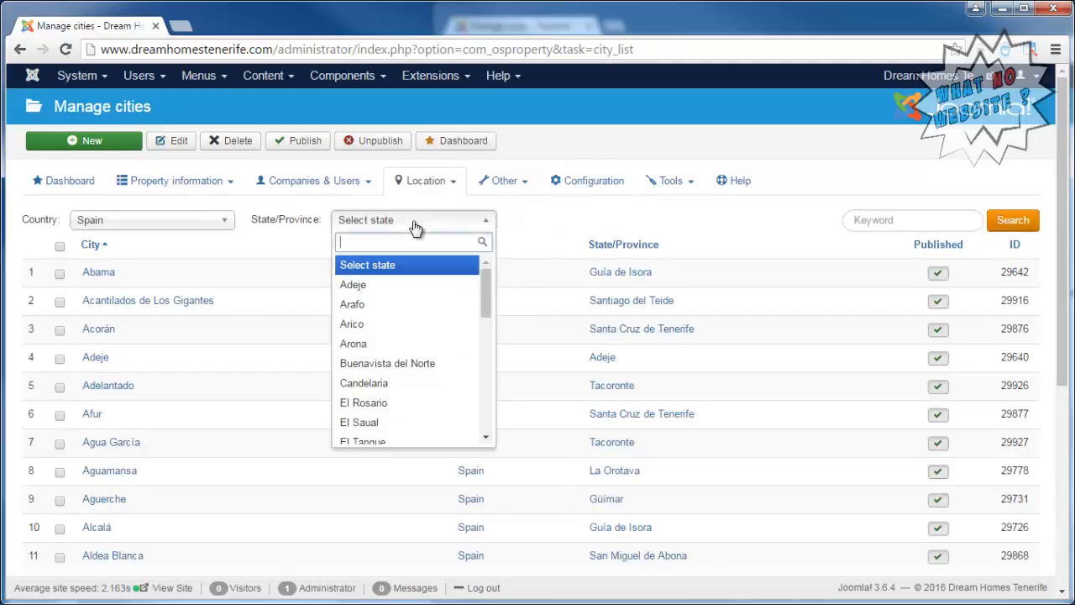
{"action": "left_click", "coordinate": [393, 347]}
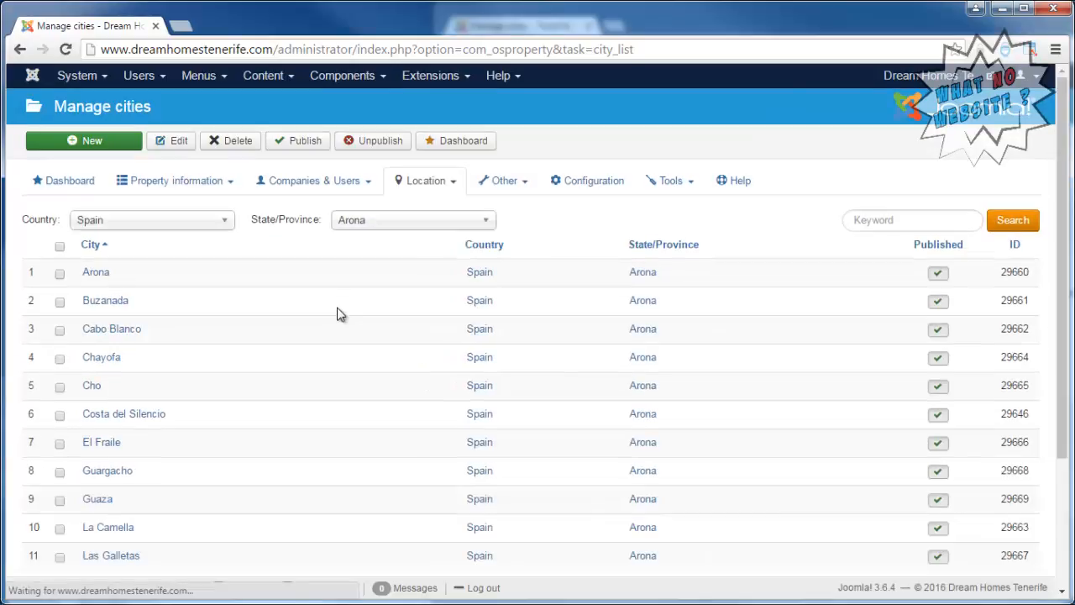
{"action": "scroll", "coordinate": [340, 315], "scroll_direction": "down", "scroll_amount": 3}
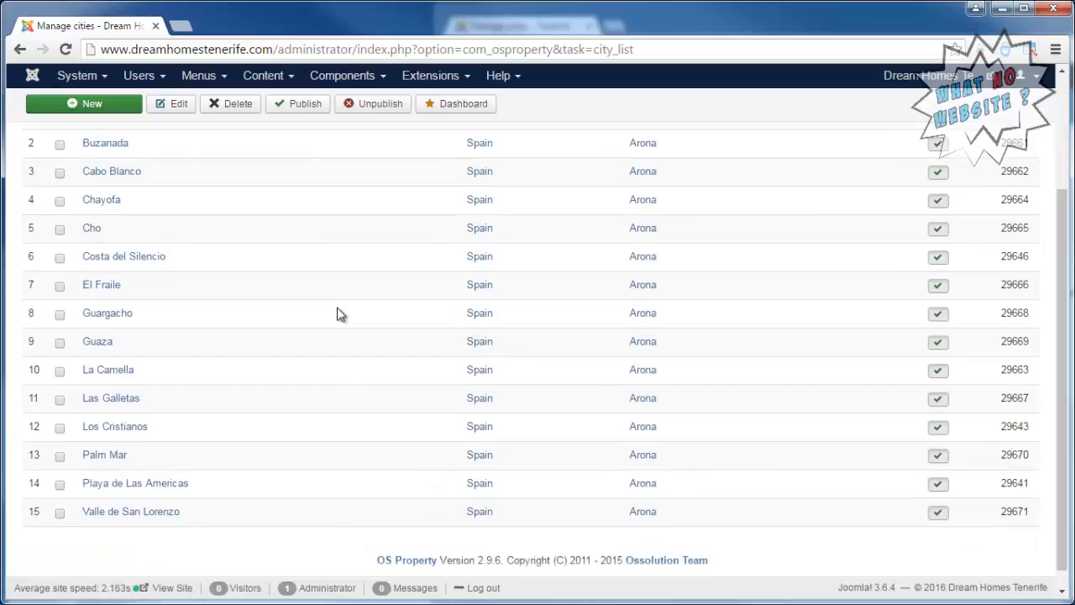
{"action": "scroll", "coordinate": [341, 315], "scroll_direction": "up", "scroll_amount": 2}
{"action": "scroll", "coordinate": [340, 314], "scroll_direction": "down", "scroll_amount": 2}
{"action": "scroll", "coordinate": [340, 314], "scroll_direction": "up", "scroll_amount": 3}
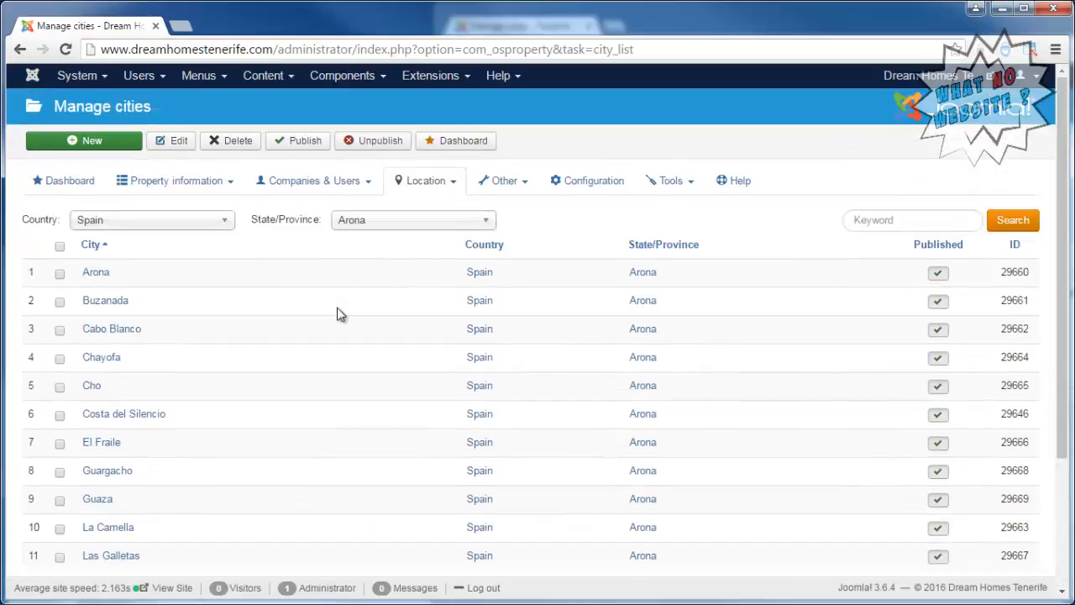
{"action": "scroll", "coordinate": [341, 314], "scroll_direction": "down", "scroll_amount": 3}
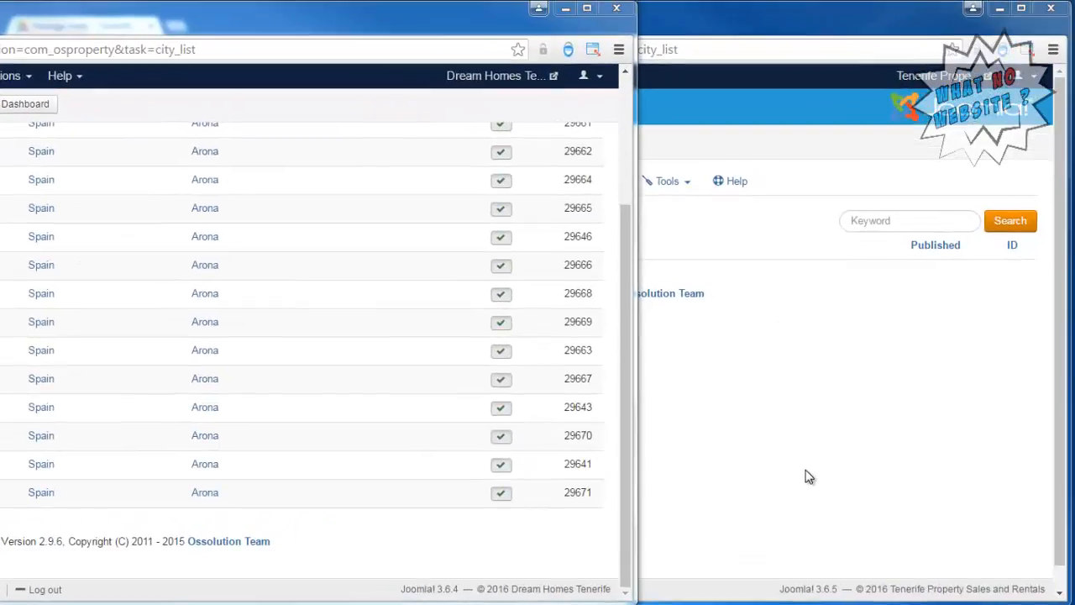
Start a new city entry on the Tenerife Property site and name it Los Cristianos.
{"action": "left_click", "coordinate": [966, 313]}
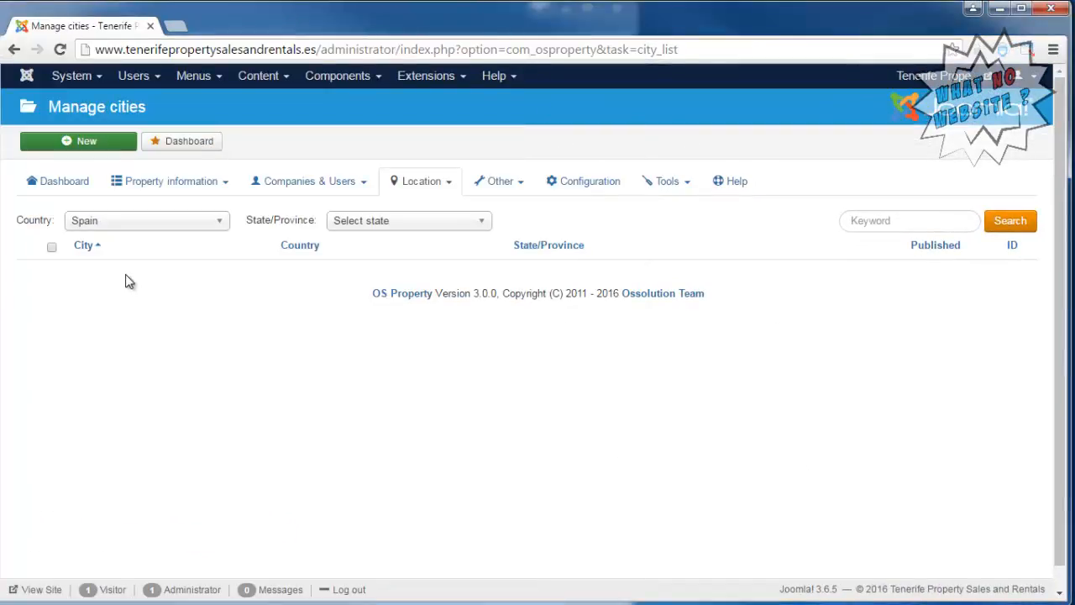
{"action": "left_click", "coordinate": [118, 144]}
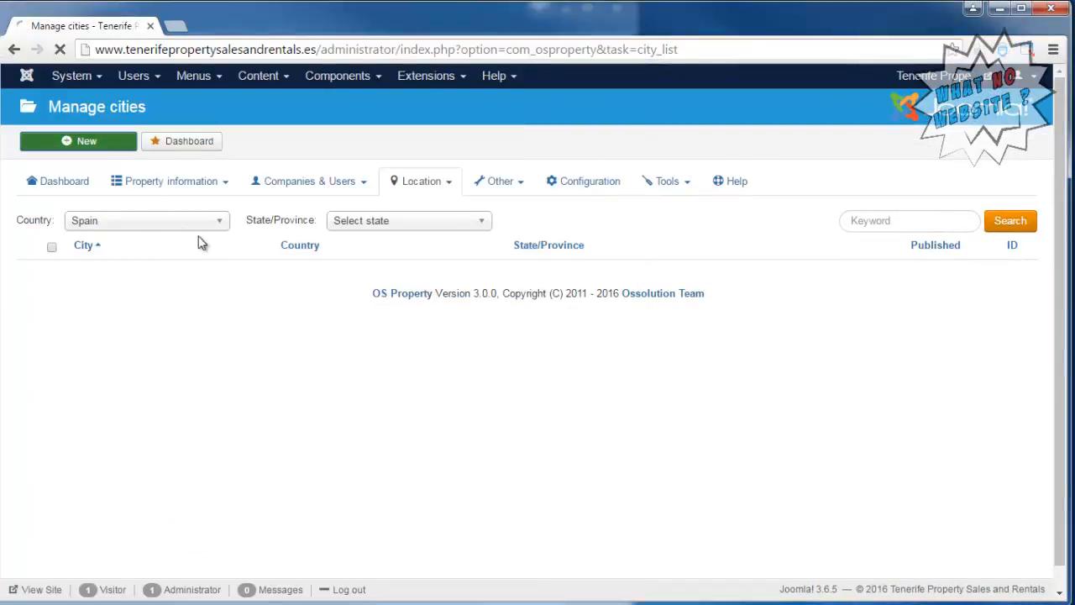
{"action": "left_click", "coordinate": [293, 225]}
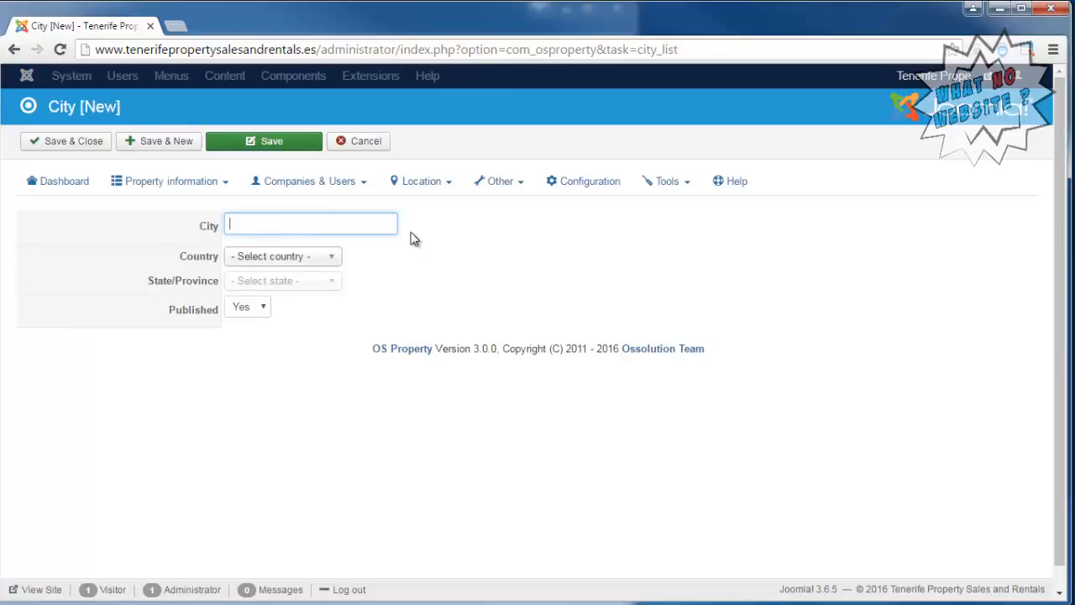
{"action": "type", "text": "Los Cristianos"}
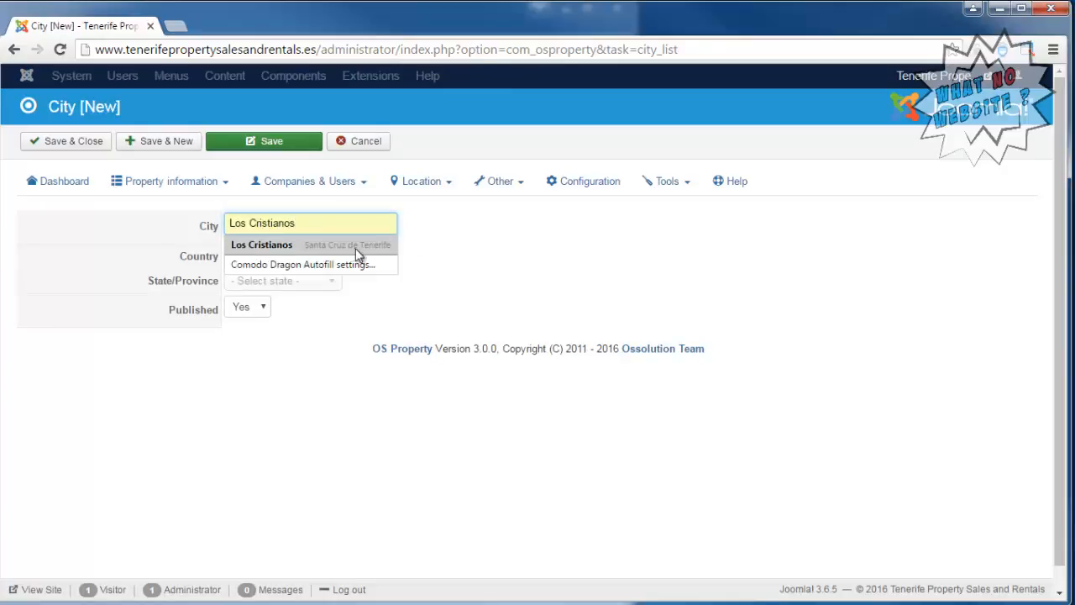
{"action": "left_click", "coordinate": [534, 256]}
Assign the new city to country Spain and state/province Arona, then save and close it.
{"action": "left_click", "coordinate": [312, 262]}
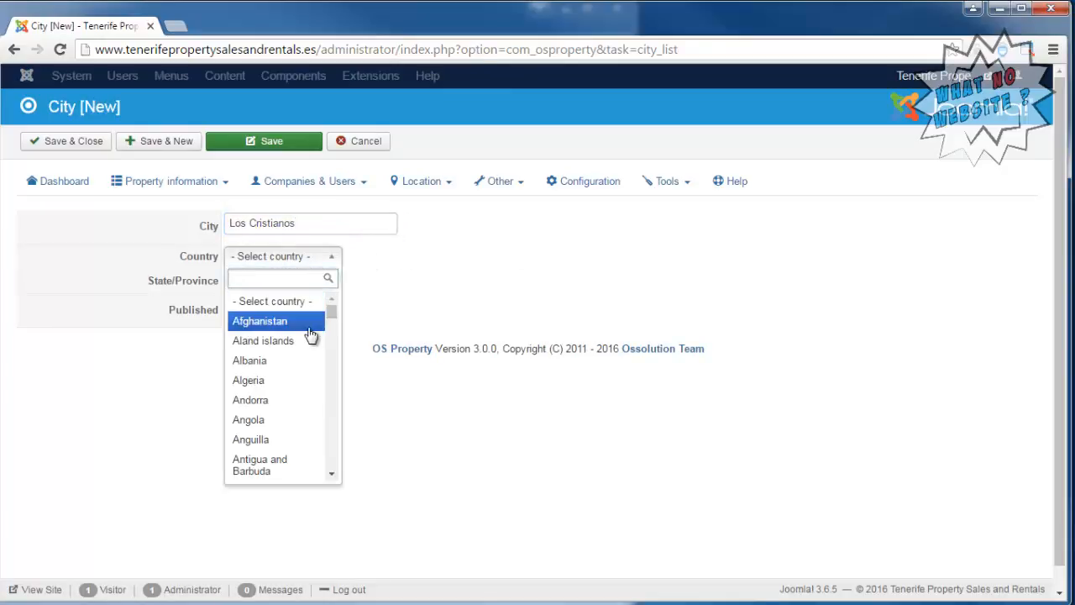
{"action": "type", "text": "sp"}
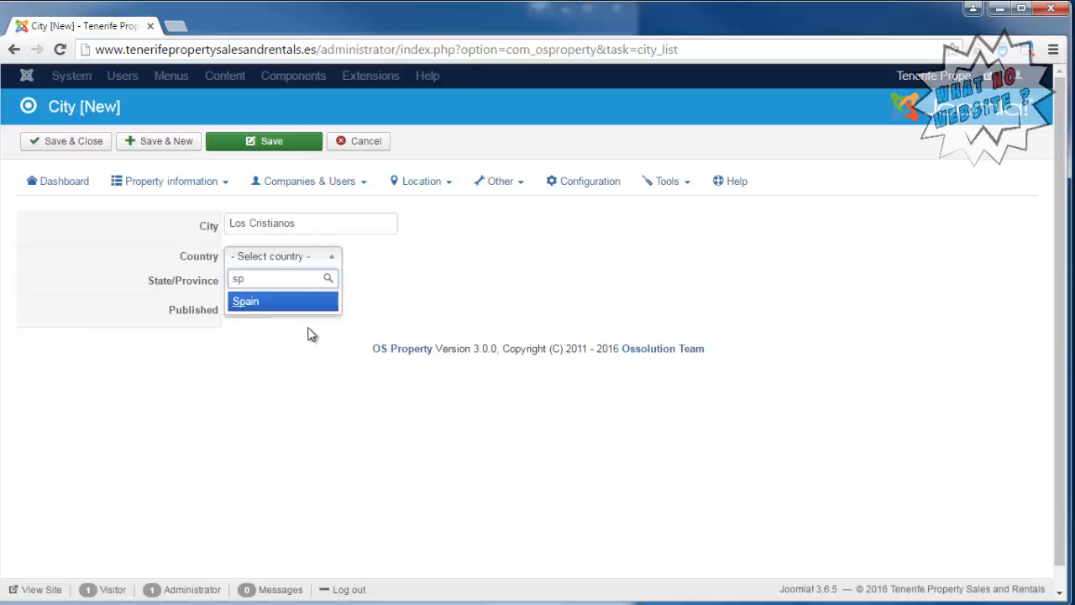
{"action": "key", "text": "Return"}
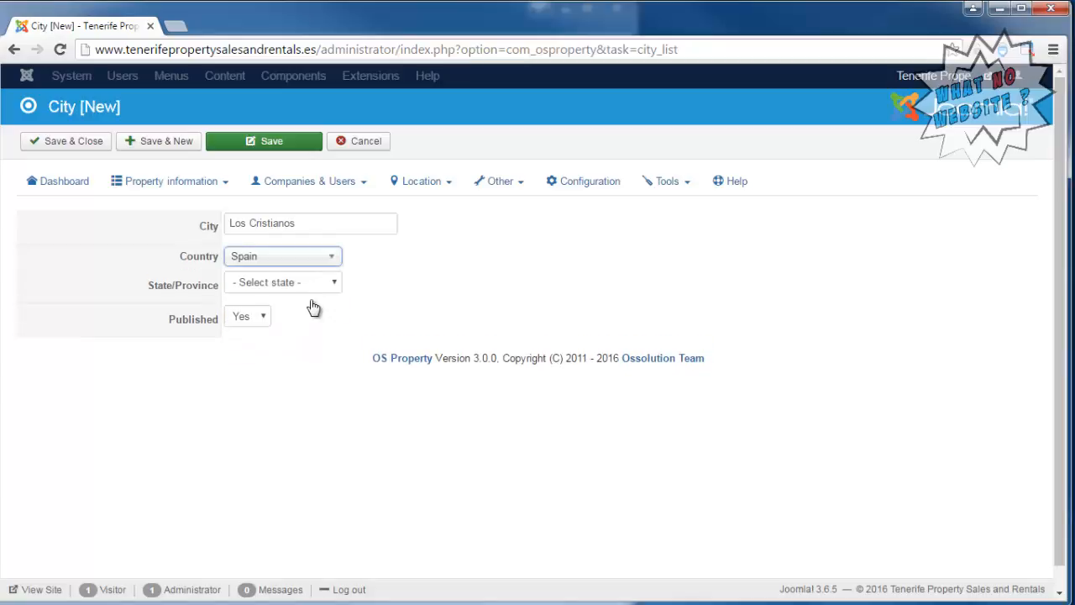
{"action": "left_click", "coordinate": [312, 286]}
{"action": "left_click", "coordinate": [288, 313]}
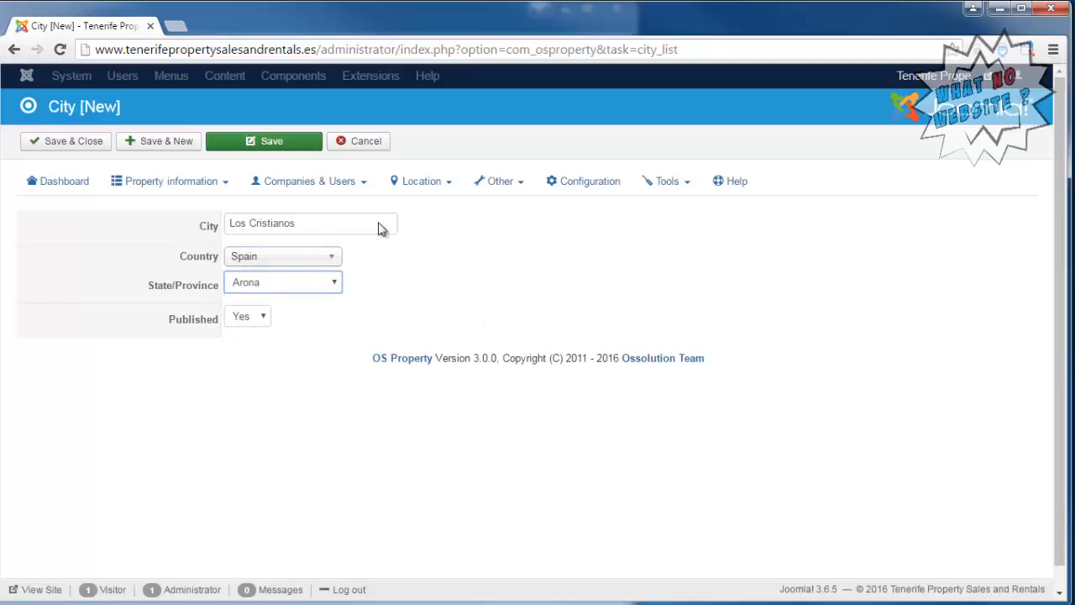
{"action": "left_click", "coordinate": [48, 143]}
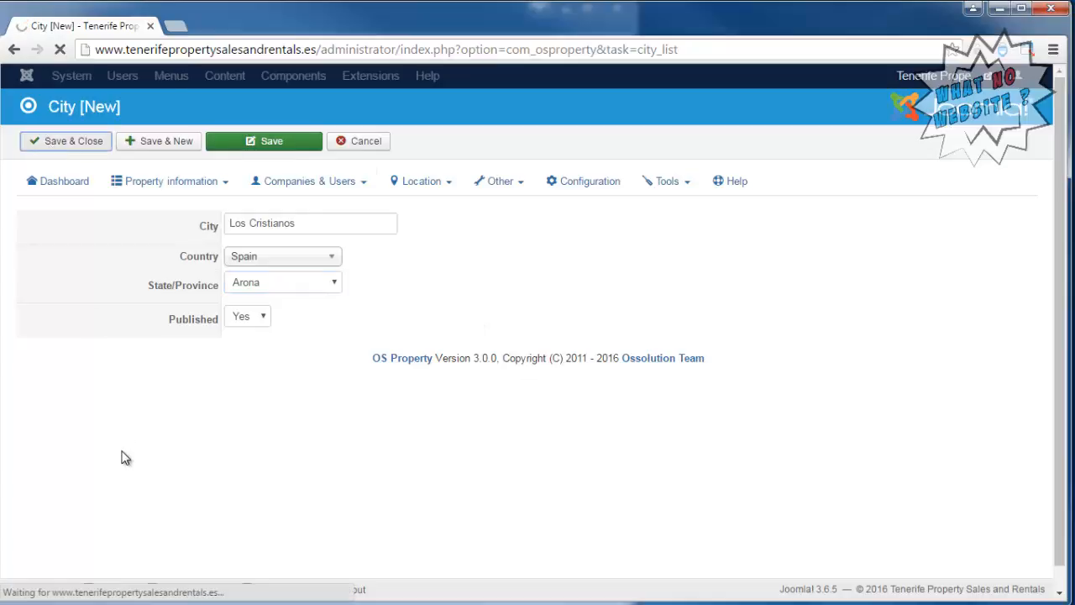
Open the property "3 Bed Apartment in Los Cristianos" for editing from property management.
{"action": "left_click", "coordinate": [214, 243]}
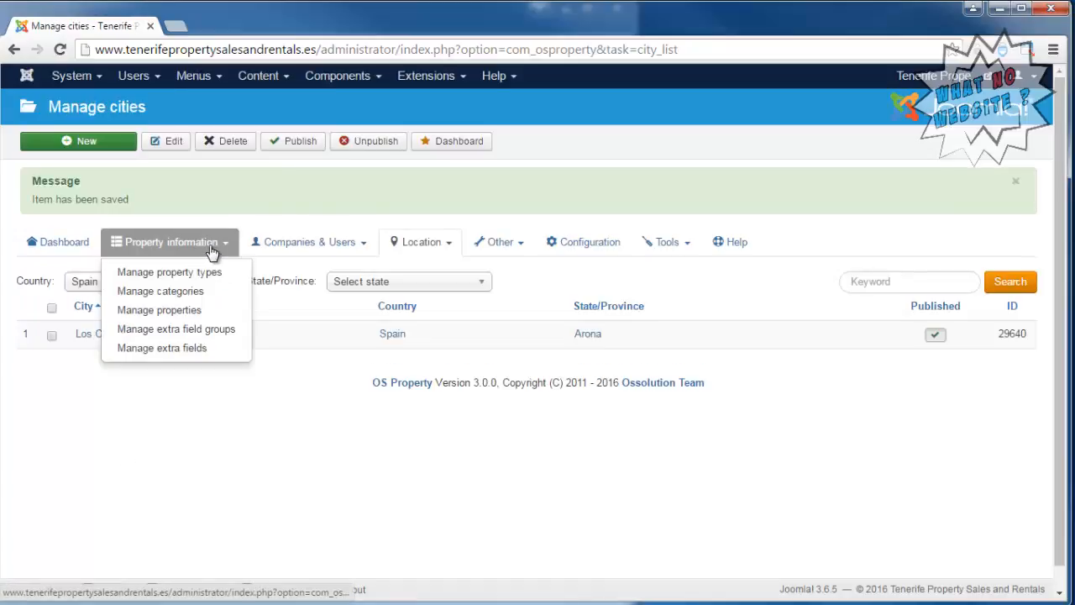
{"action": "left_click", "coordinate": [181, 311]}
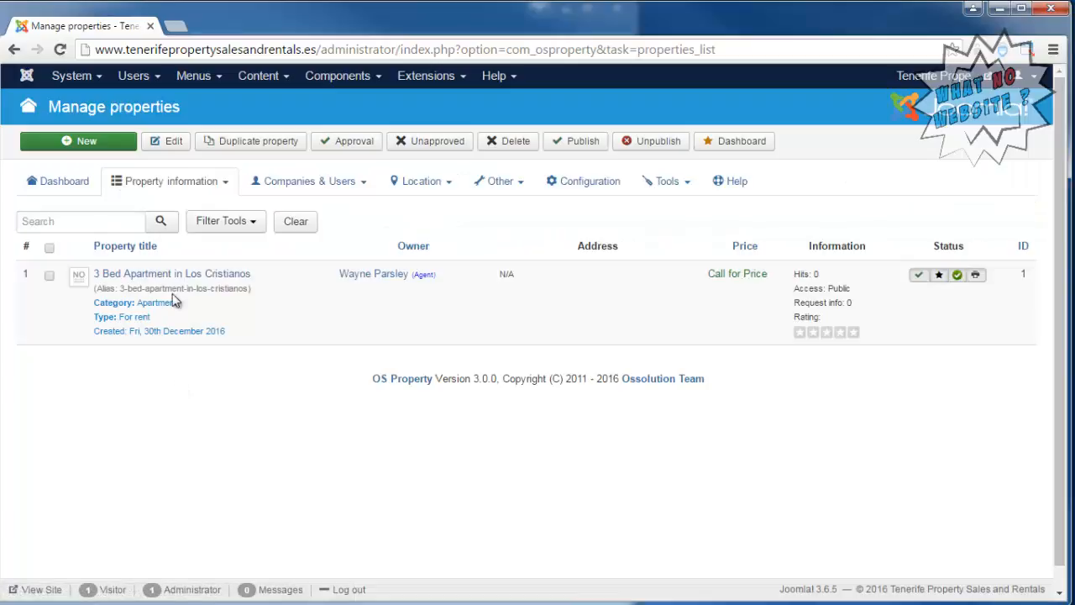
{"action": "left_click", "coordinate": [171, 276]}
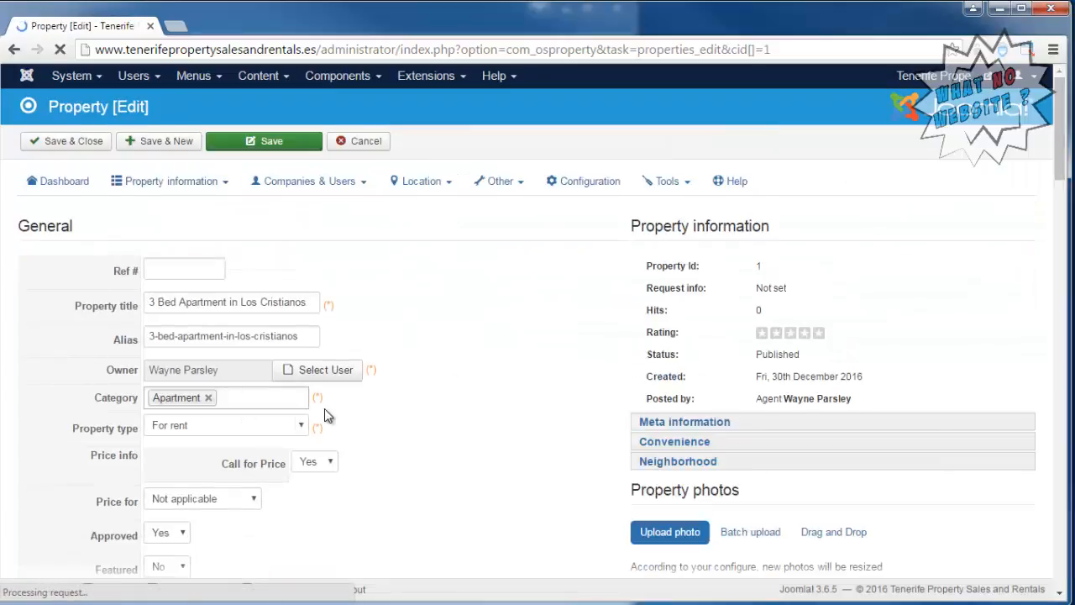
Set the property's city to Los Cristianos, its region to "Santa Cruz de Tenereife" and Show address to Yes.
{"action": "scroll", "coordinate": [456, 336], "scroll_direction": "down", "scroll_amount": 1}
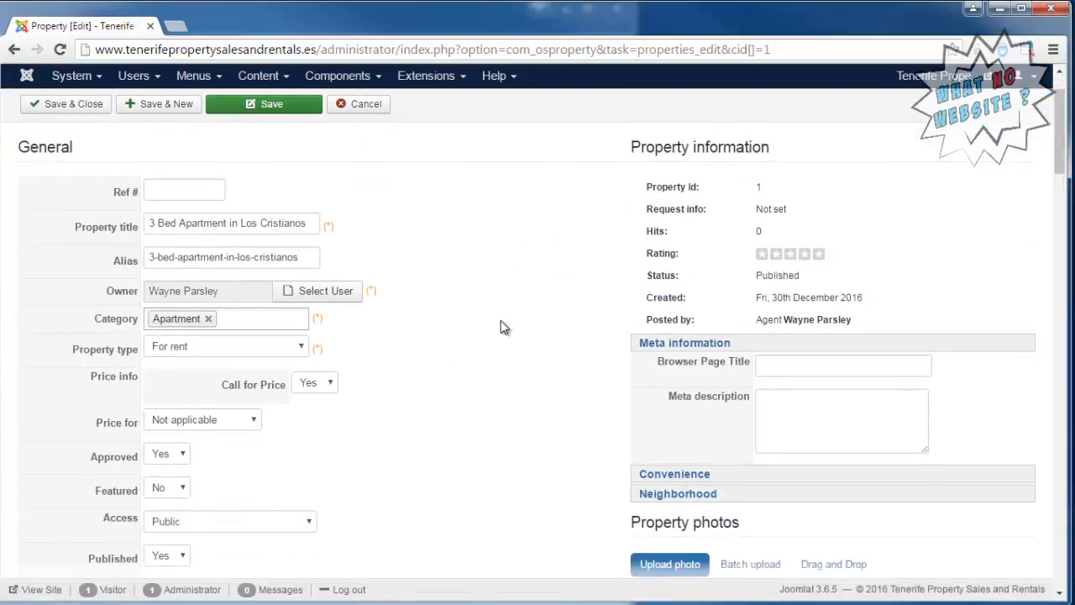
{"action": "scroll", "coordinate": [500, 322], "scroll_direction": "down", "scroll_amount": 5}
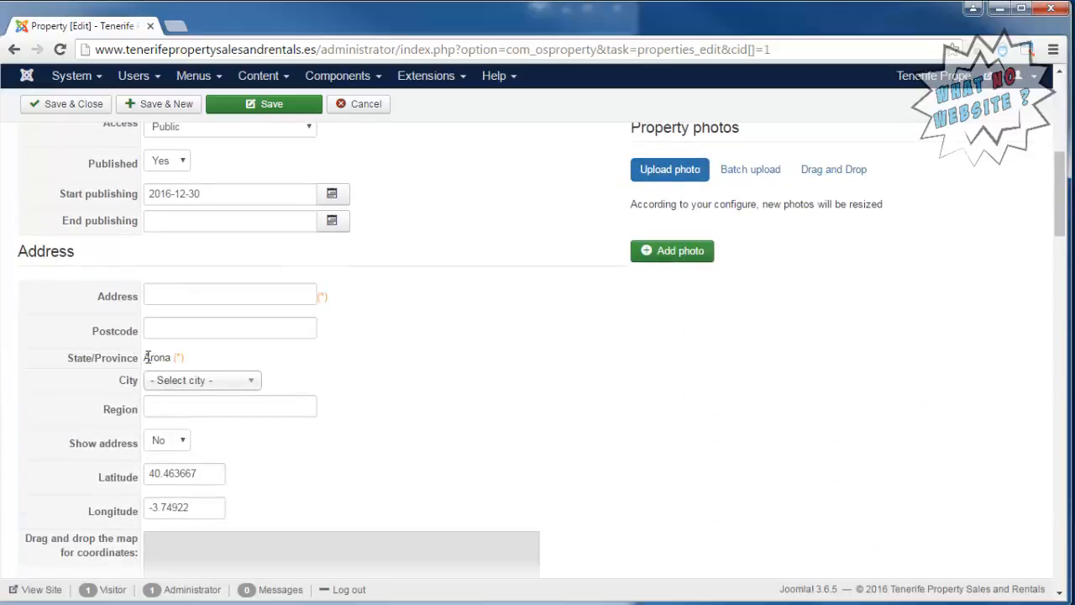
{"action": "left_click", "coordinate": [247, 381]}
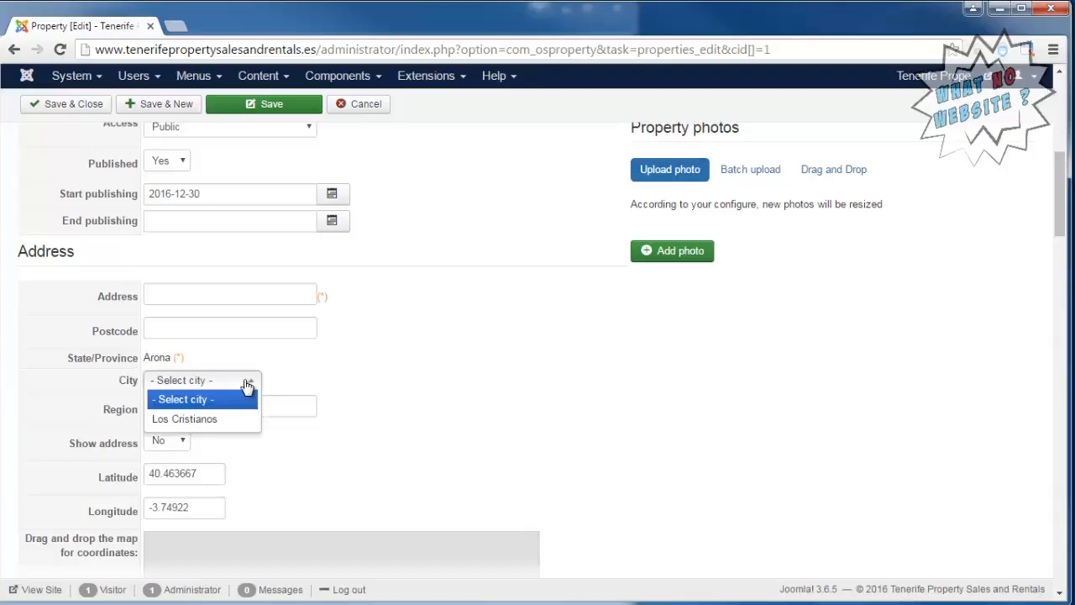
{"action": "left_click", "coordinate": [223, 417]}
{"action": "left_click", "coordinate": [270, 412]}
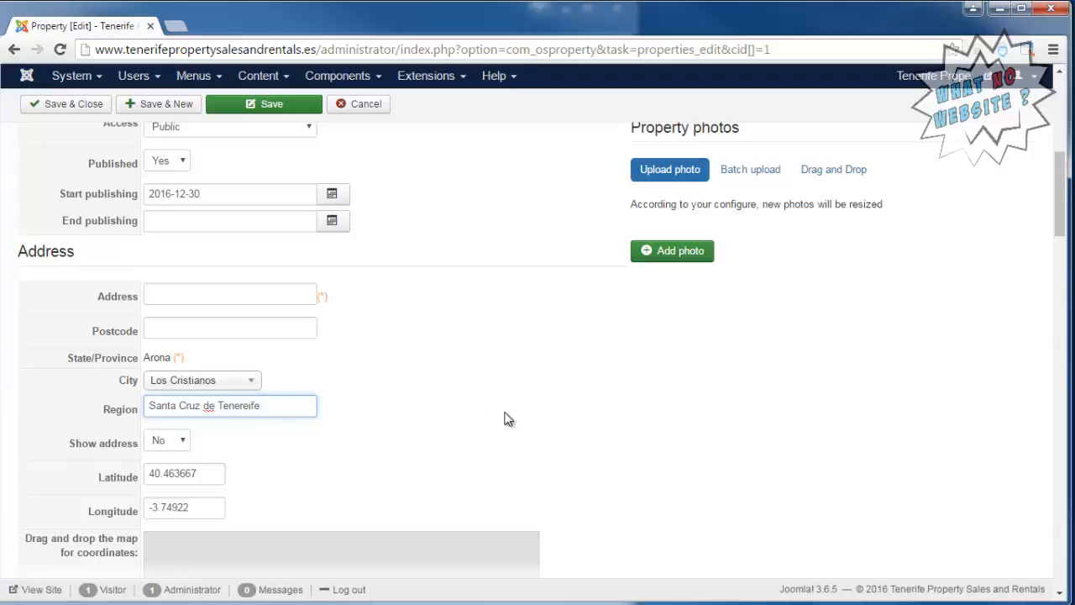
{"action": "left_click", "coordinate": [178, 446]}
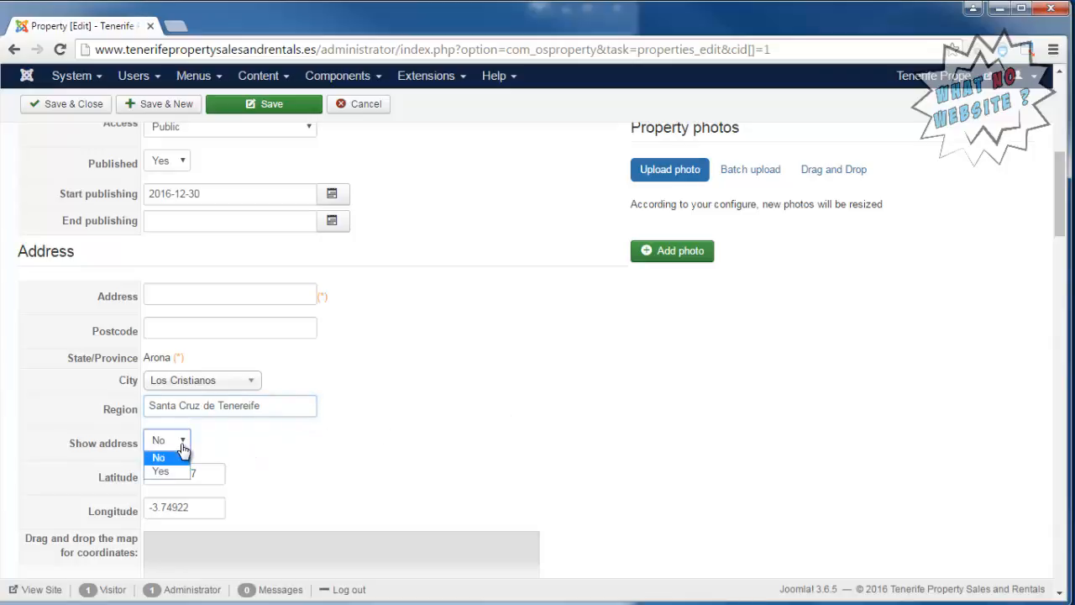
{"action": "left_click", "coordinate": [179, 471]}
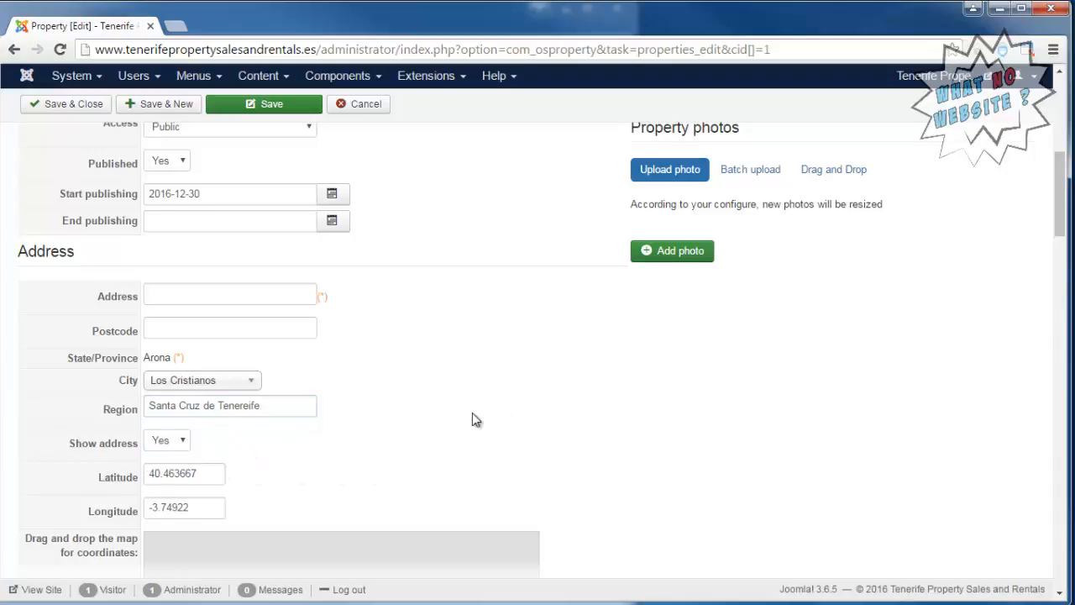
Look through the single and batch photo upload options and open the property's drag-and-drop image uploader.
{"action": "scroll", "coordinate": [473, 419], "scroll_direction": "up", "scroll_amount": 2}
{"action": "scroll", "coordinate": [473, 419], "scroll_direction": "up", "scroll_amount": 2}
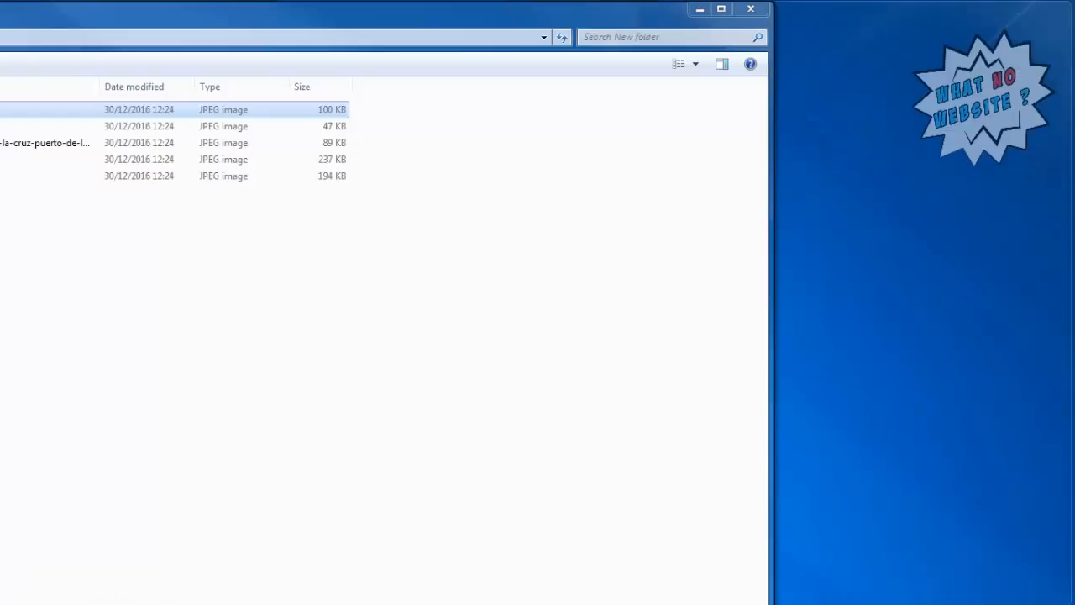
{"action": "key", "text": "alt+Tab"}
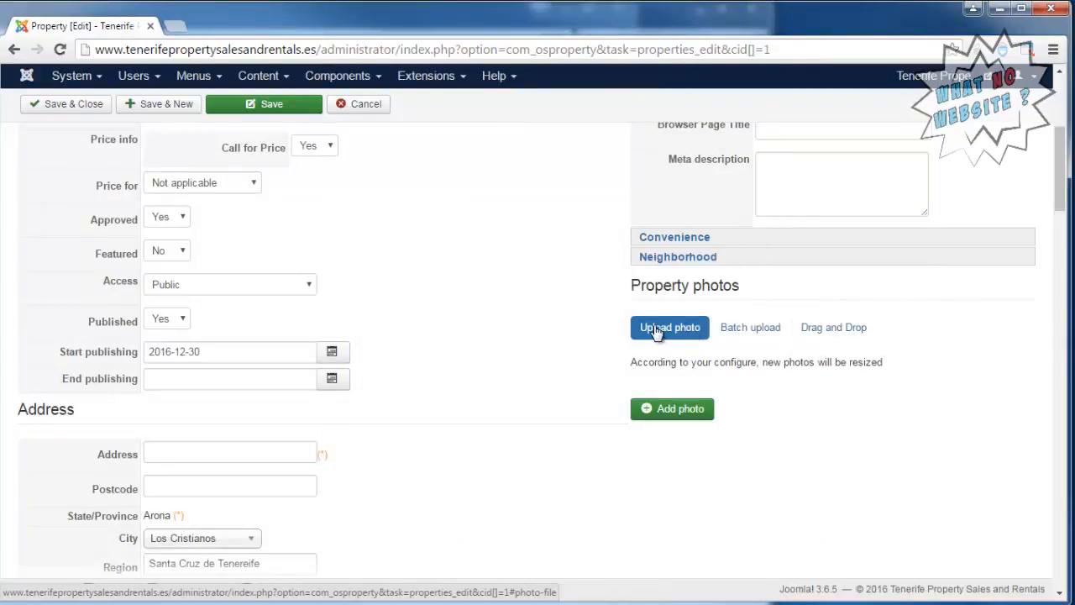
{"action": "left_click", "coordinate": [679, 409]}
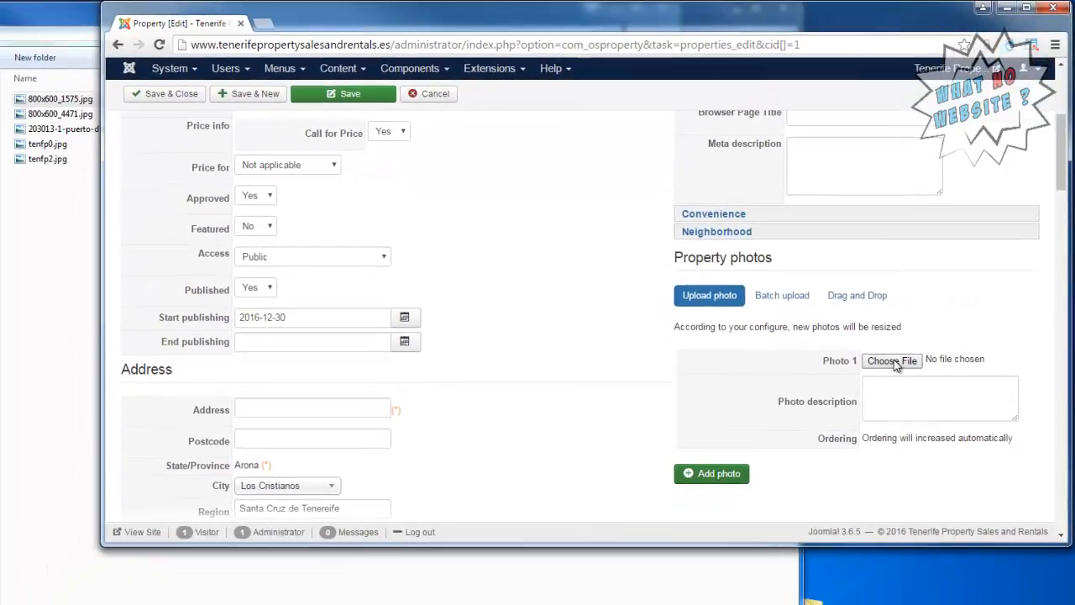
{"action": "left_click", "coordinate": [785, 301]}
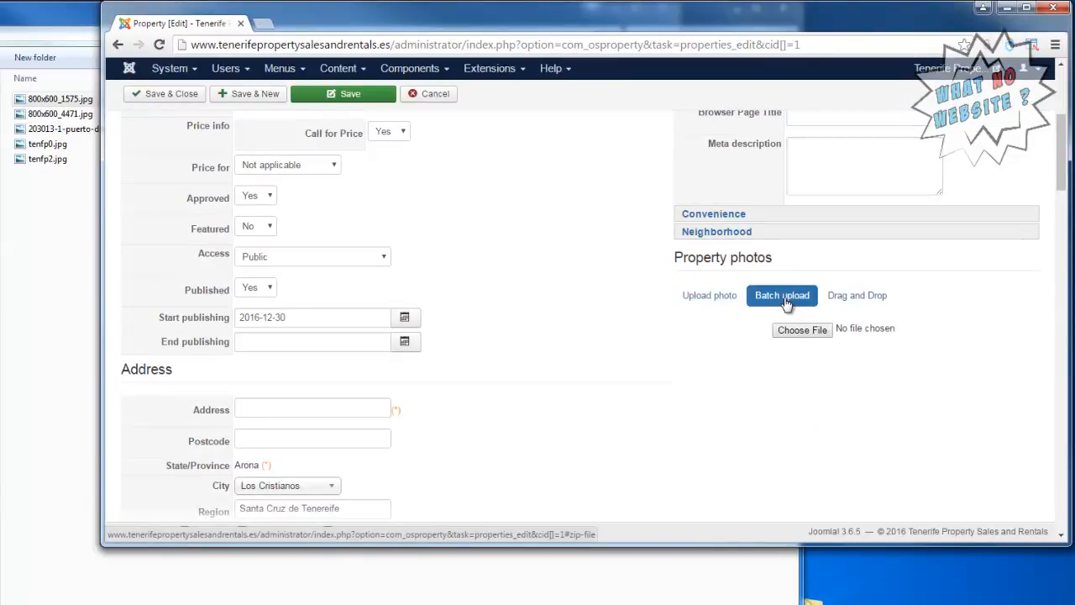
{"action": "left_click", "coordinate": [862, 299]}
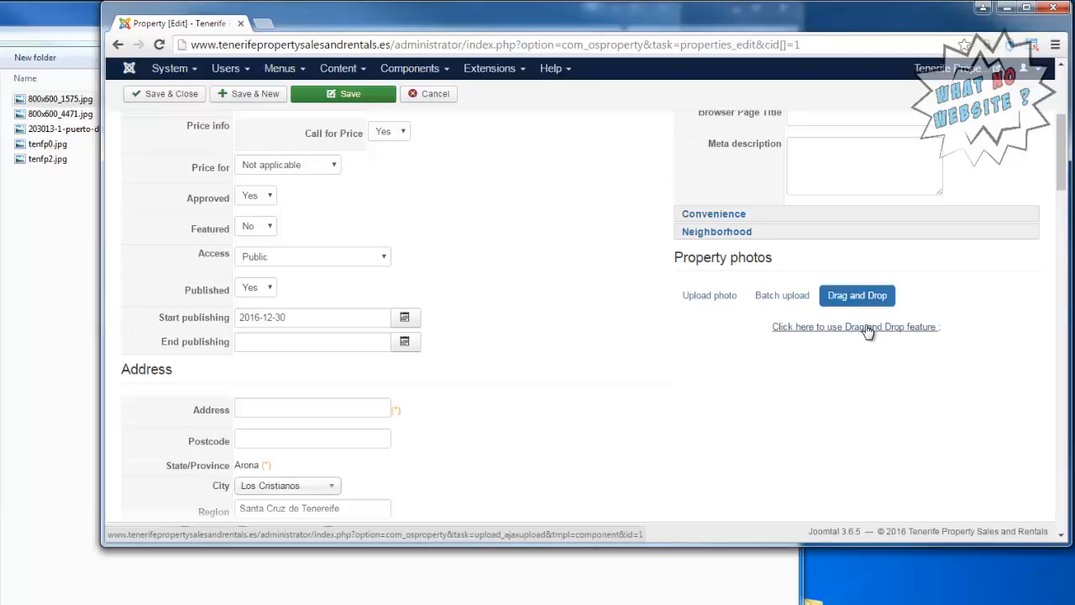
{"action": "left_click", "coordinate": [866, 326]}
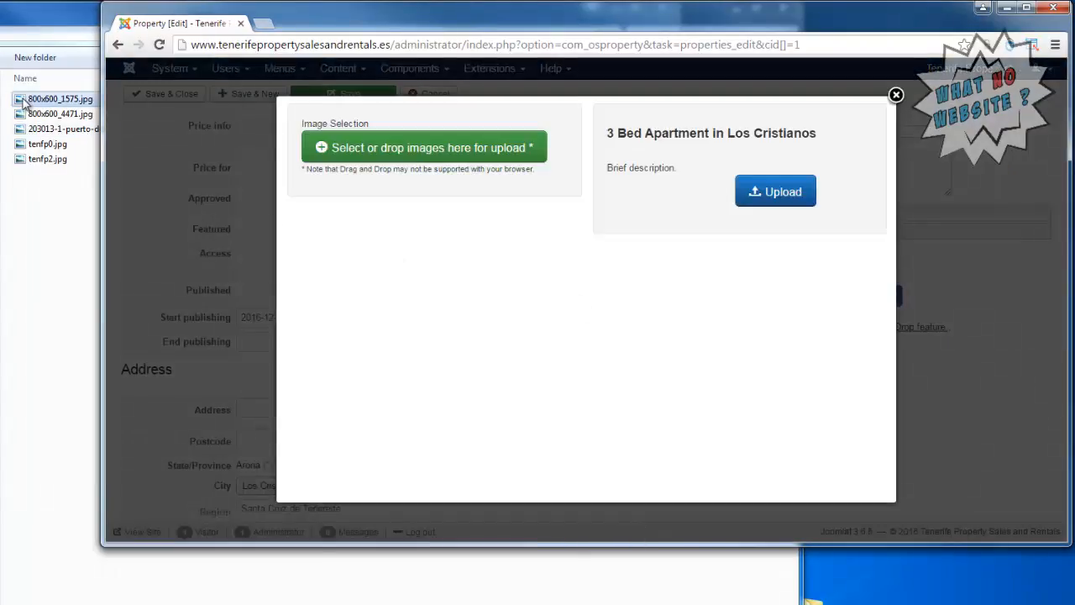
Add all five JPEG images from New folder to the uploader, upload them to the property and close the uploader.
{"action": "left_click", "coordinate": [432, 154]}
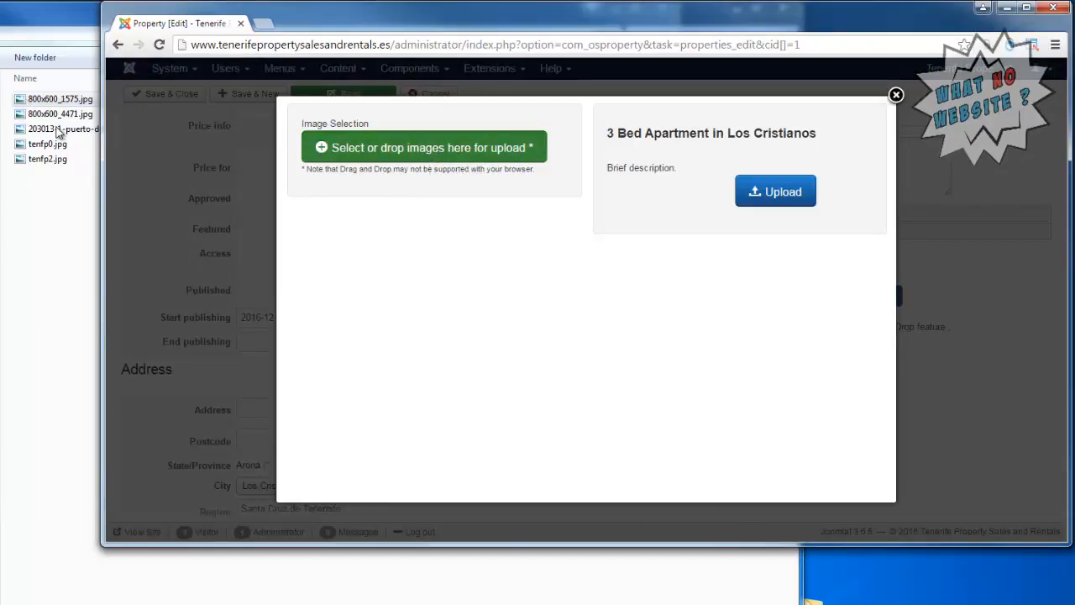
{"action": "left_click_drag", "start_coordinate": [59, 99], "coordinate": [420, 168]}
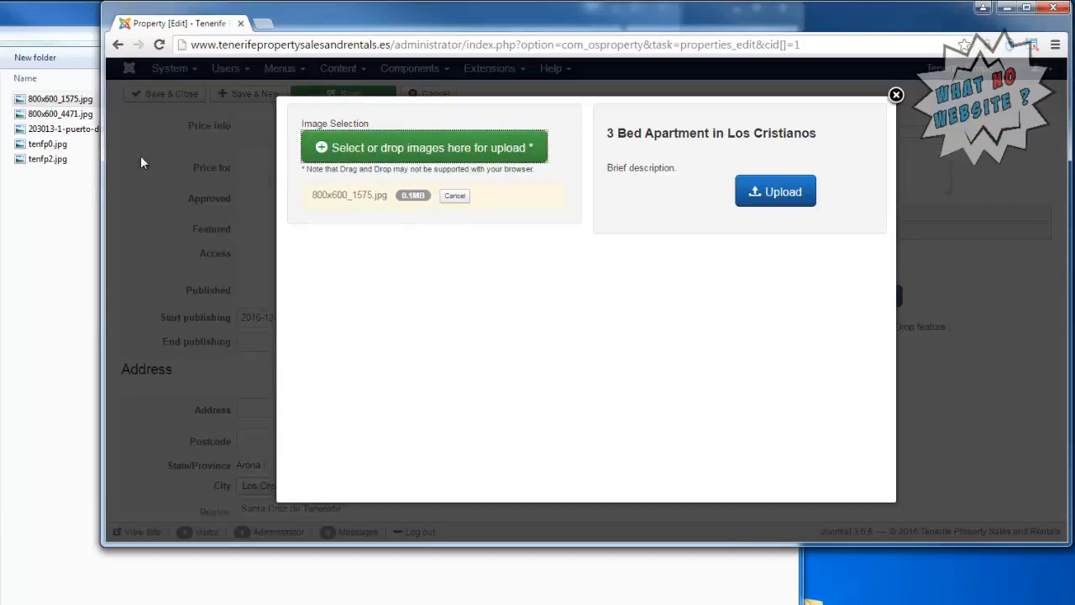
{"action": "left_click_drag", "start_coordinate": [59, 114], "coordinate": [419, 222]}
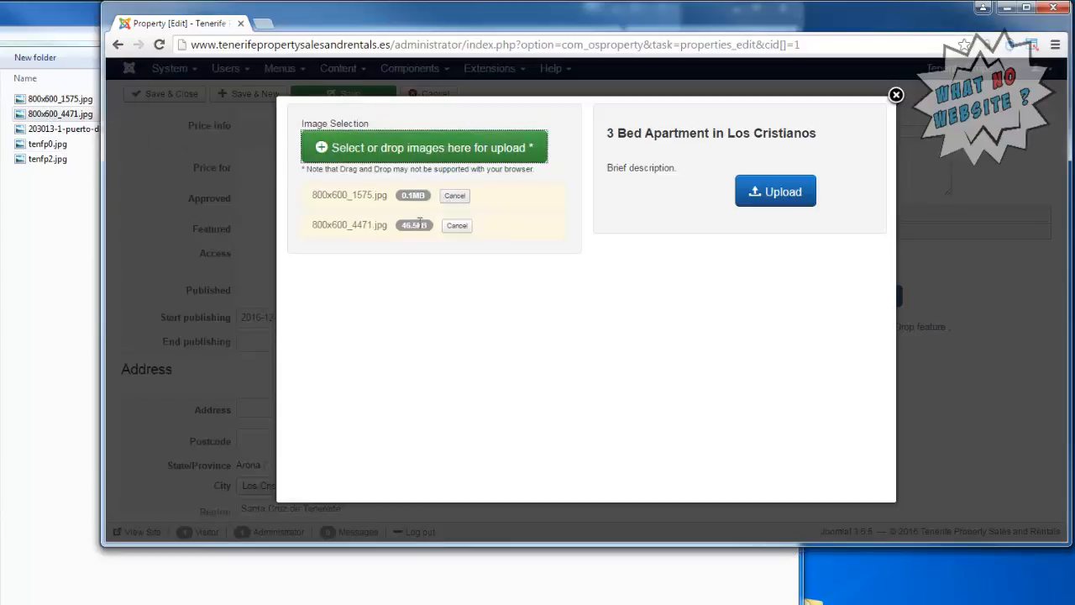
{"action": "left_click_drag", "start_coordinate": [63, 128], "coordinate": [401, 177]}
{"action": "left_click_drag", "start_coordinate": [48, 158], "coordinate": [387, 242]}
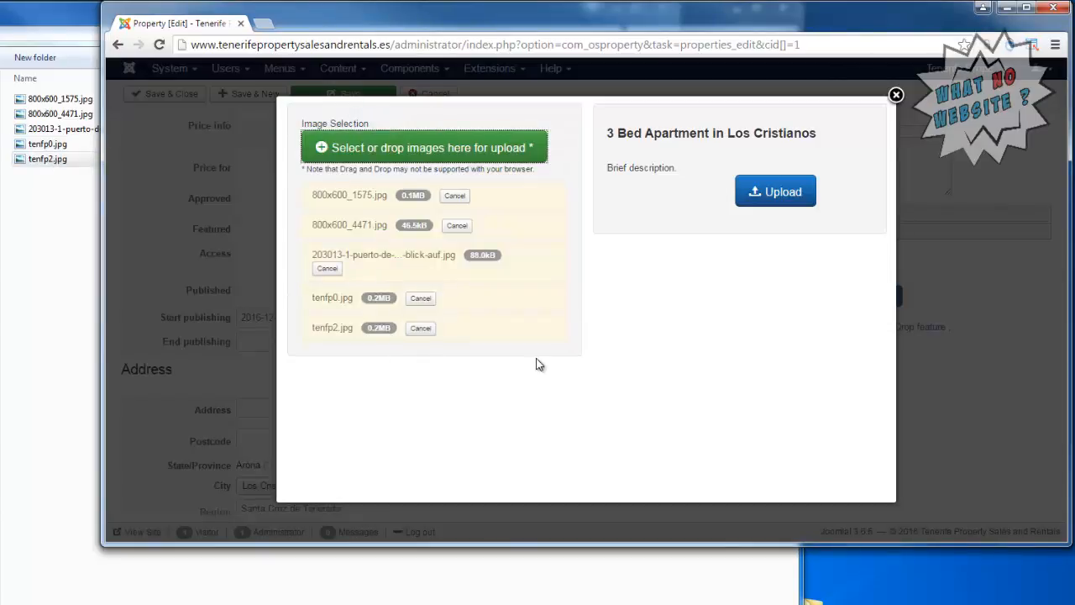
{"action": "left_click", "coordinate": [779, 205]}
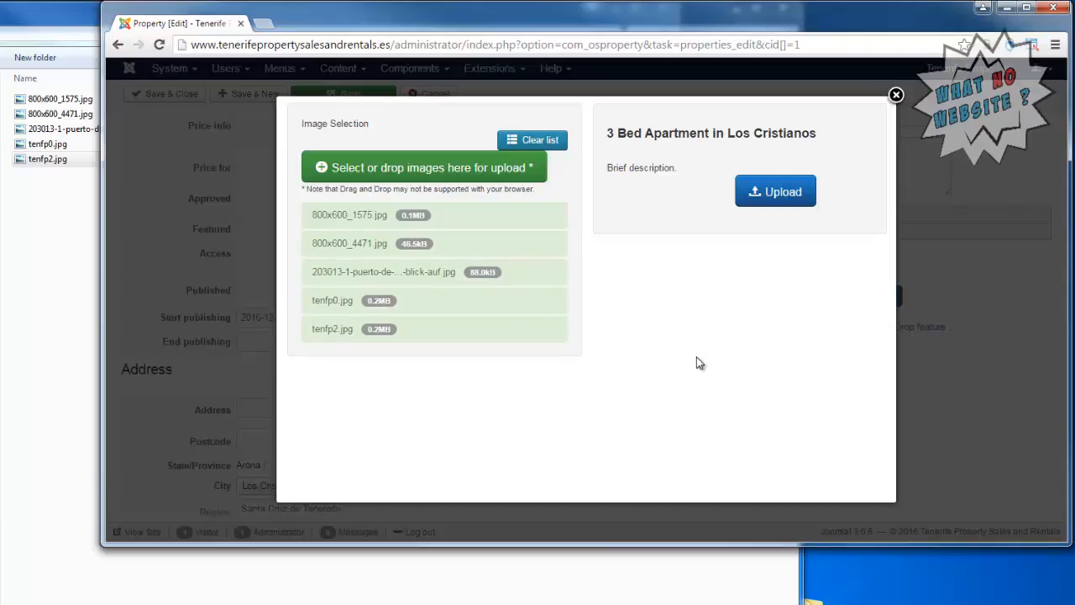
{"action": "left_click", "coordinate": [775, 190]}
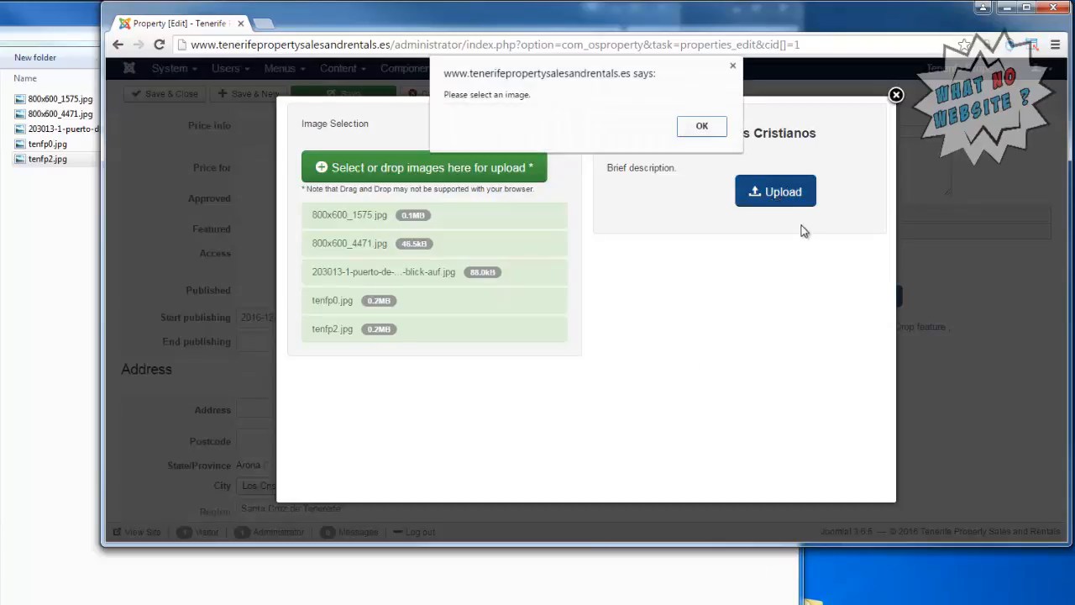
{"action": "left_click", "coordinate": [698, 125]}
{"action": "left_click", "coordinate": [895, 95]}
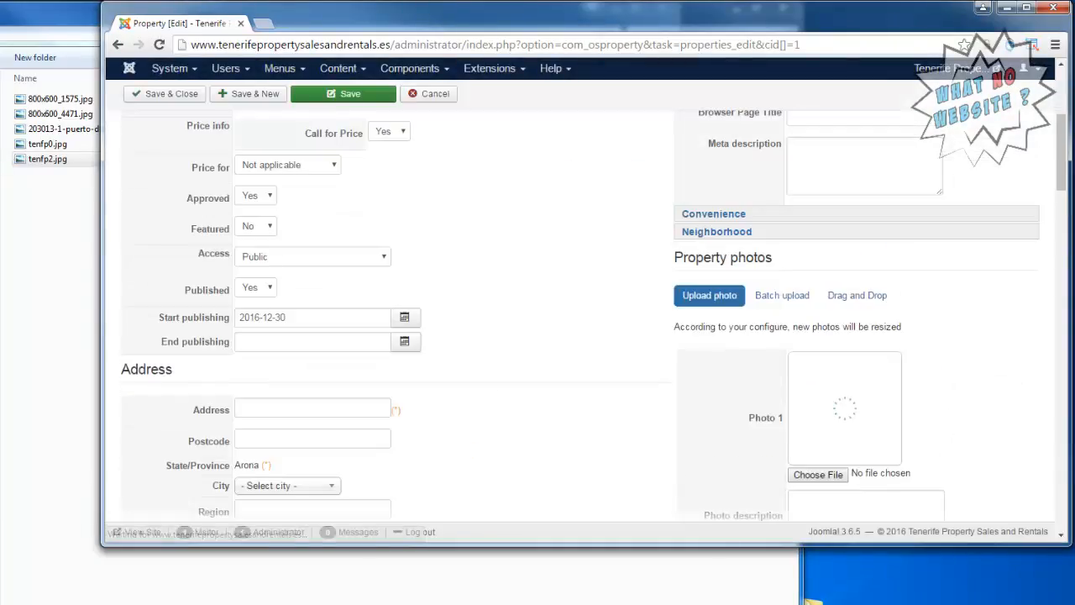
Save the property and switch to SeaMonkey to check its listing under Properties on the site's homepage.
{"action": "left_click_drag", "start_coordinate": [1062, 161], "coordinate": [1074, 120]}
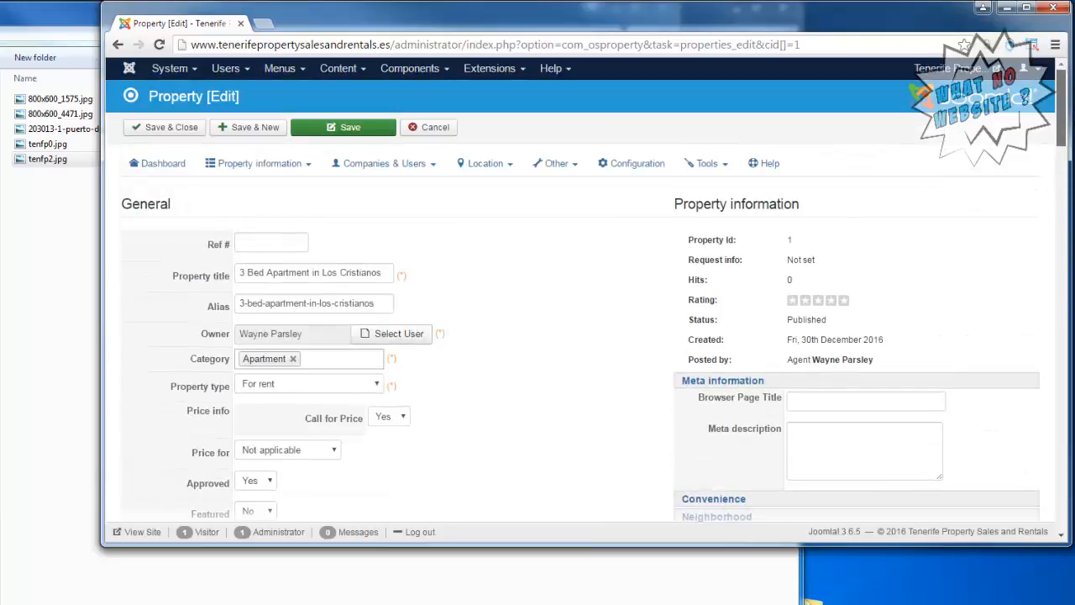
{"action": "left_click", "coordinate": [358, 130]}
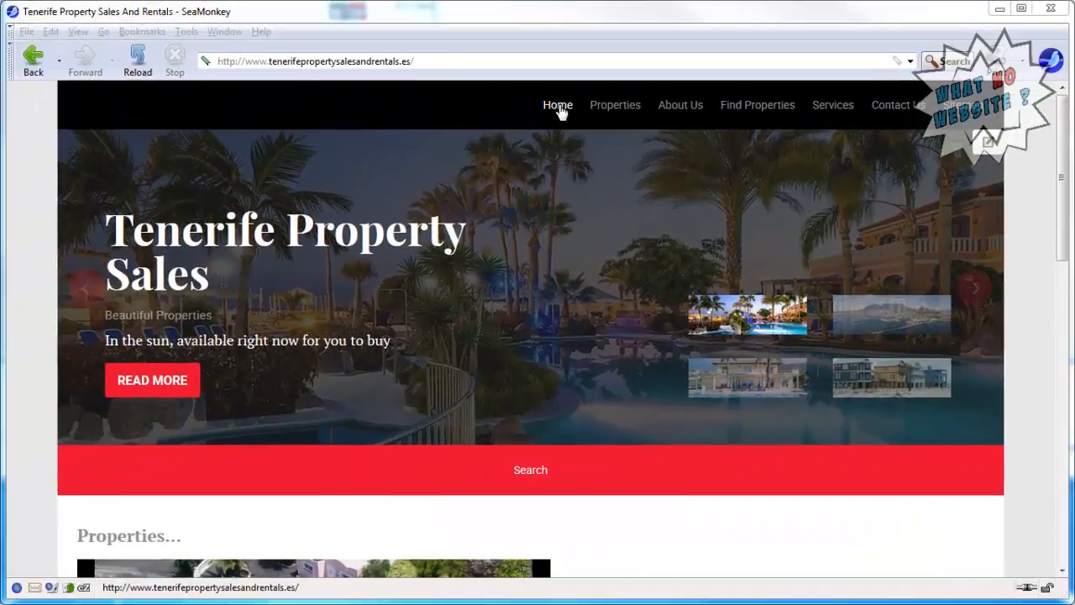
{"action": "left_click", "coordinate": [560, 109]}
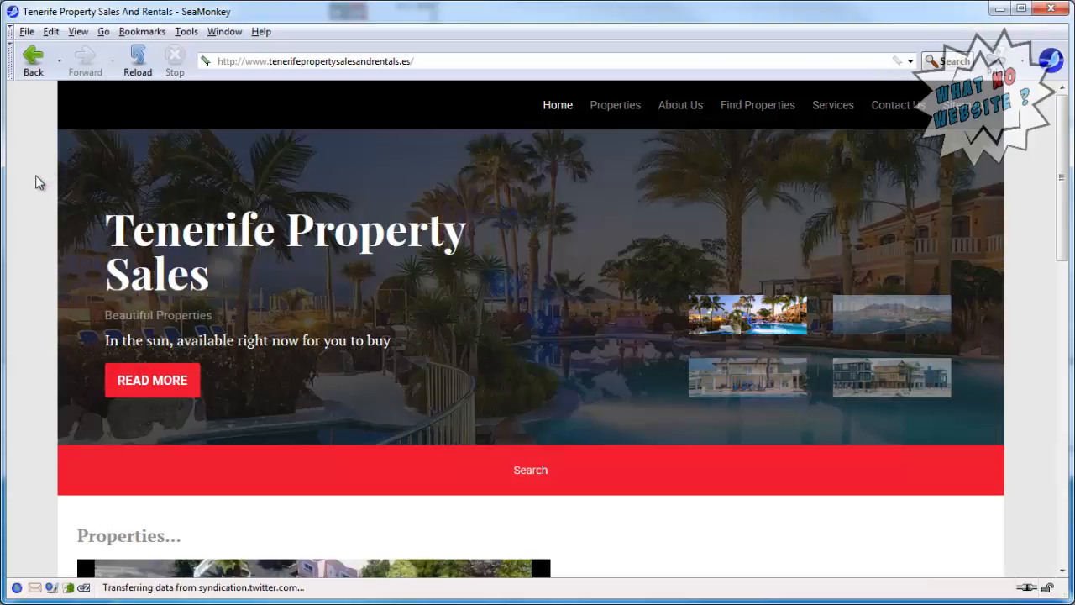
{"action": "scroll", "coordinate": [36, 182], "scroll_direction": "down", "scroll_amount": 5}
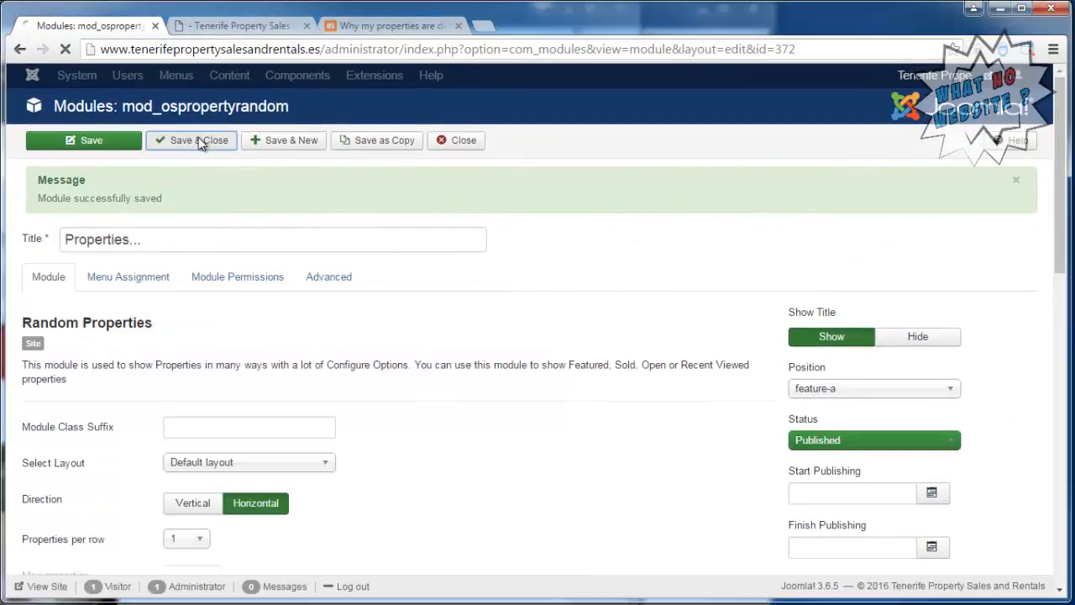
Switch back to the Joomla administrator and open the 3 Bed Apartment in Los Cristianos property for editing.
{"action": "left_click", "coordinate": [308, 84]}
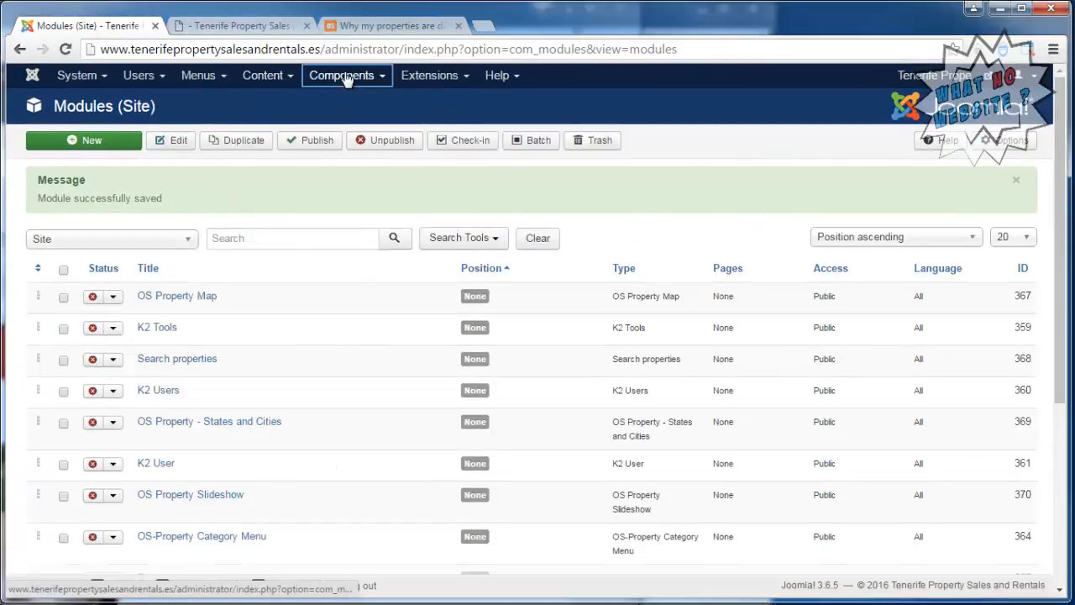
{"action": "left_click", "coordinate": [342, 75]}
{"action": "mouse_move", "coordinate": [338, 253]}
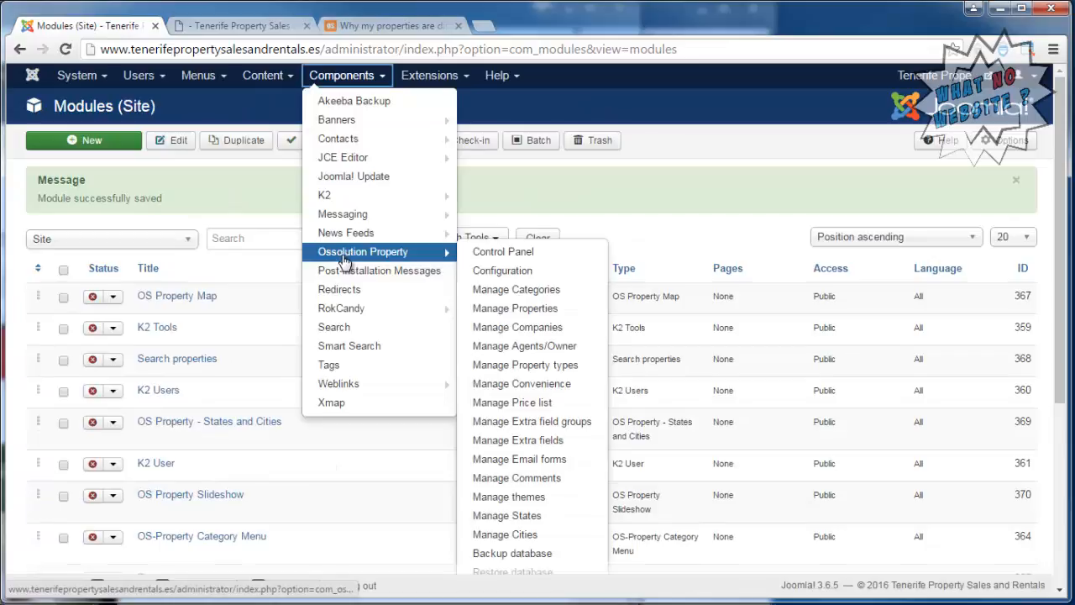
{"action": "left_click", "coordinate": [542, 311]}
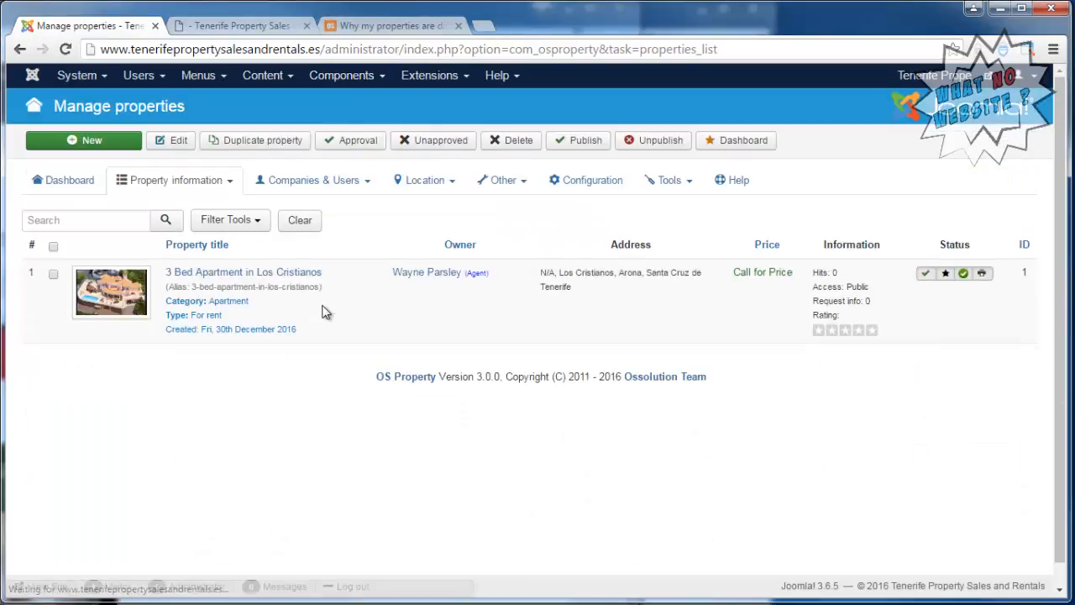
{"action": "left_click", "coordinate": [204, 277]}
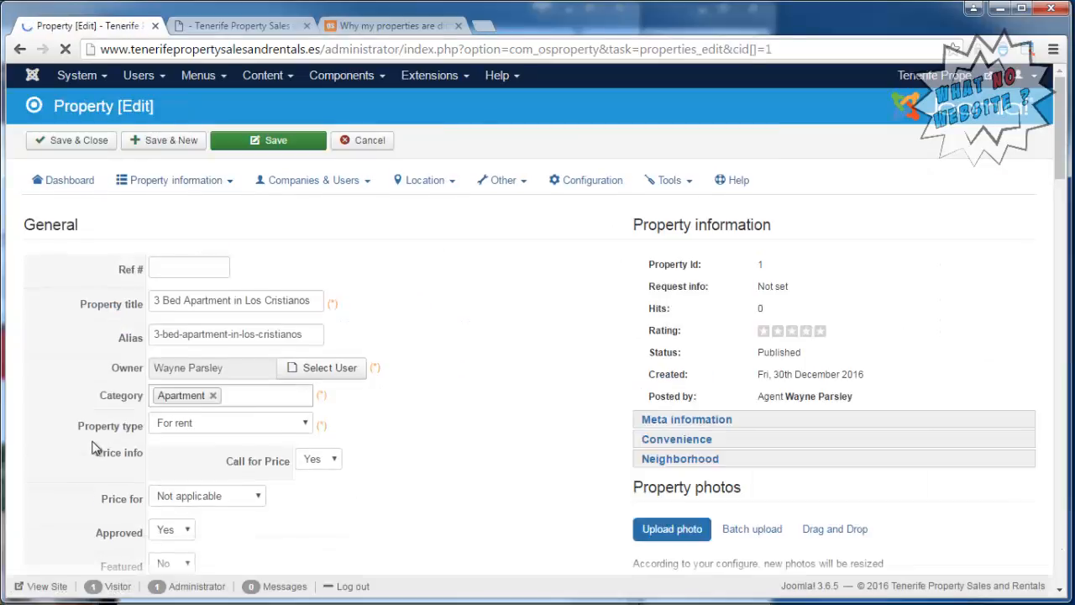
Look through the Base Property Fields, including the choices for number of rooms, bathrooms and bedrooms.
{"action": "left_click_drag", "start_coordinate": [1055, 122], "coordinate": [1069, 306]}
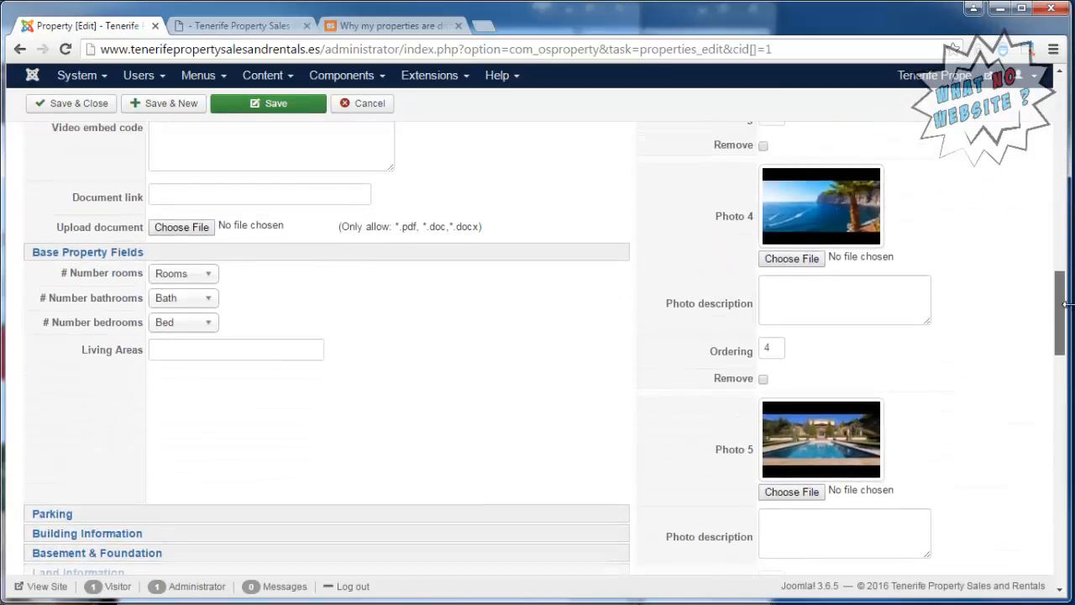
{"action": "left_click", "coordinate": [206, 275]}
{"action": "left_click", "coordinate": [202, 299]}
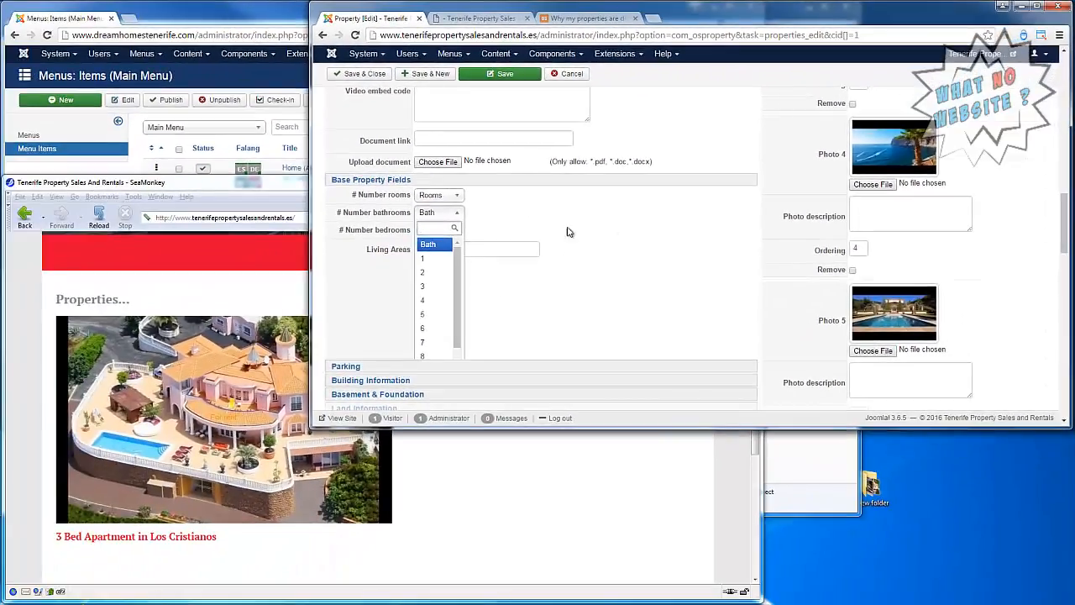
{"action": "left_click", "coordinate": [568, 231]}
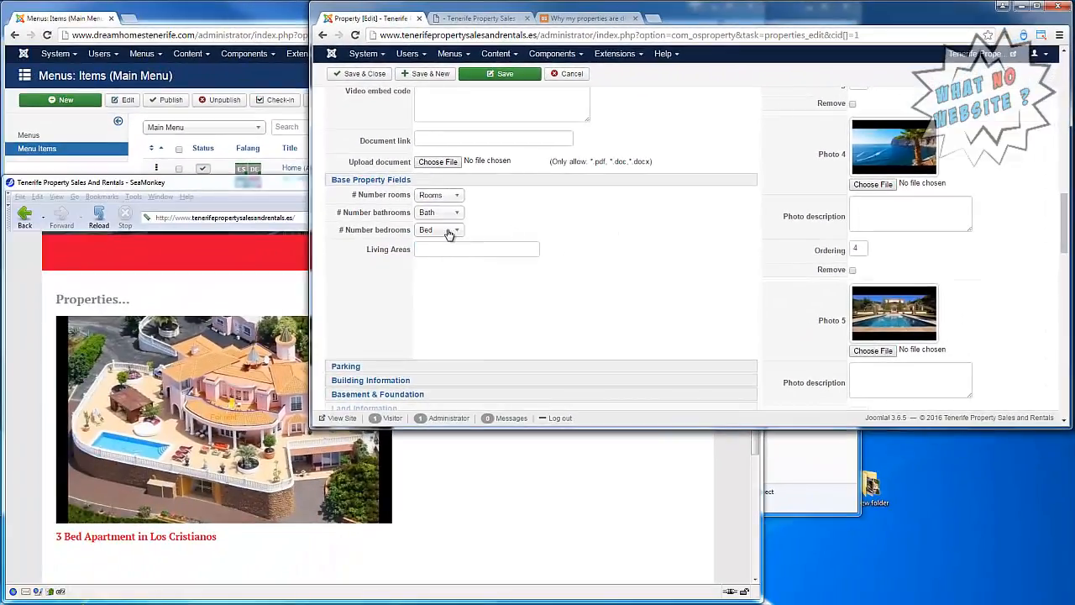
{"action": "left_click", "coordinate": [450, 231]}
{"action": "left_click", "coordinate": [643, 240]}
{"action": "scroll", "coordinate": [538, 260], "scroll_direction": "down", "scroll_amount": 1}
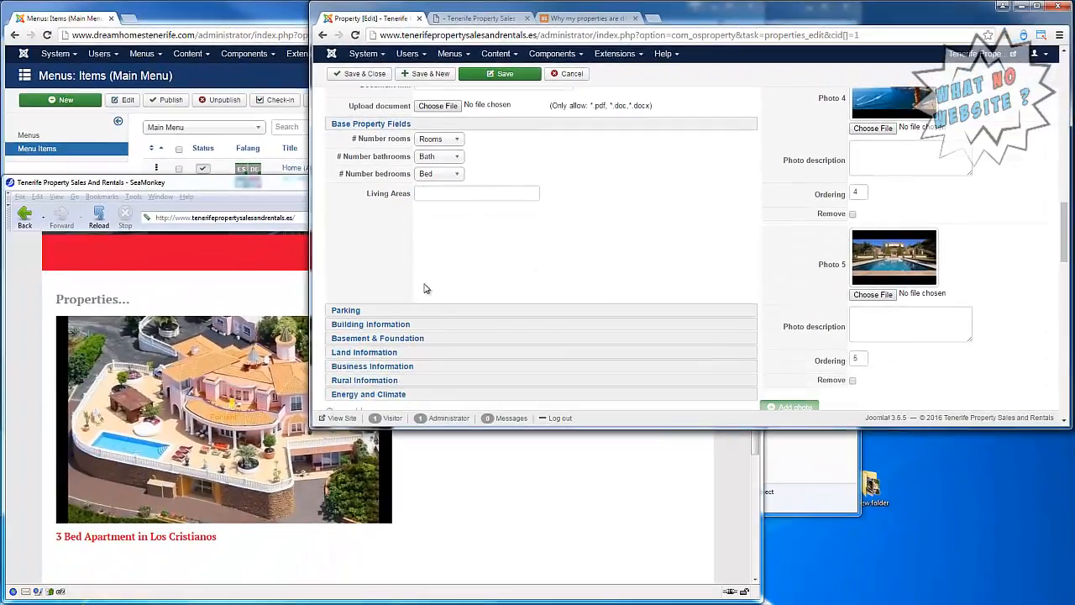
Look through the property's Parking, Building, Land, Business, and Energy and Climate field groups.
{"action": "left_click", "coordinate": [344, 310]}
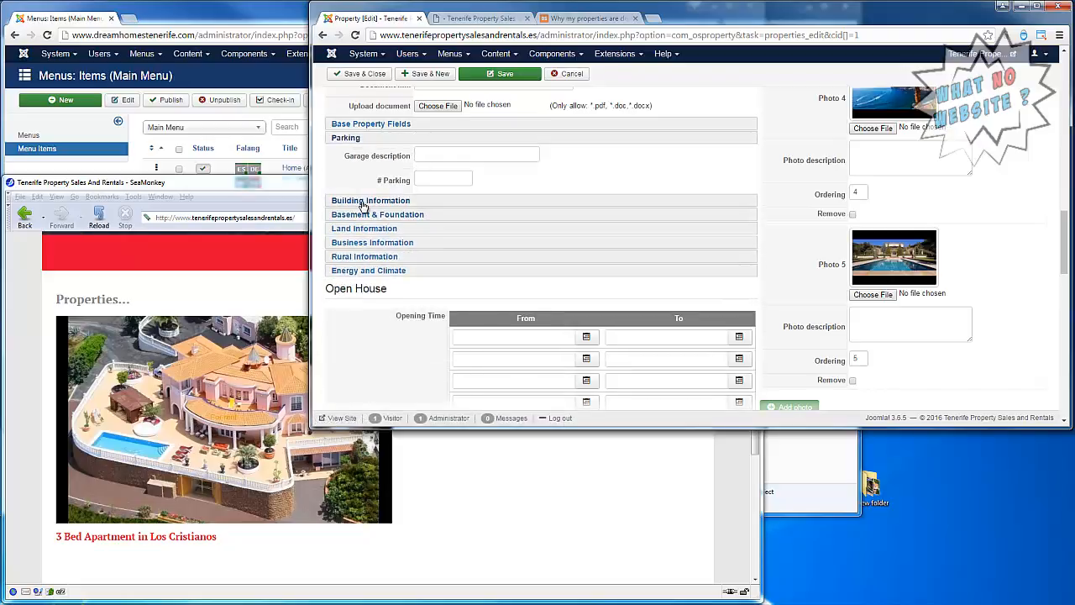
{"action": "left_click", "coordinate": [361, 202]}
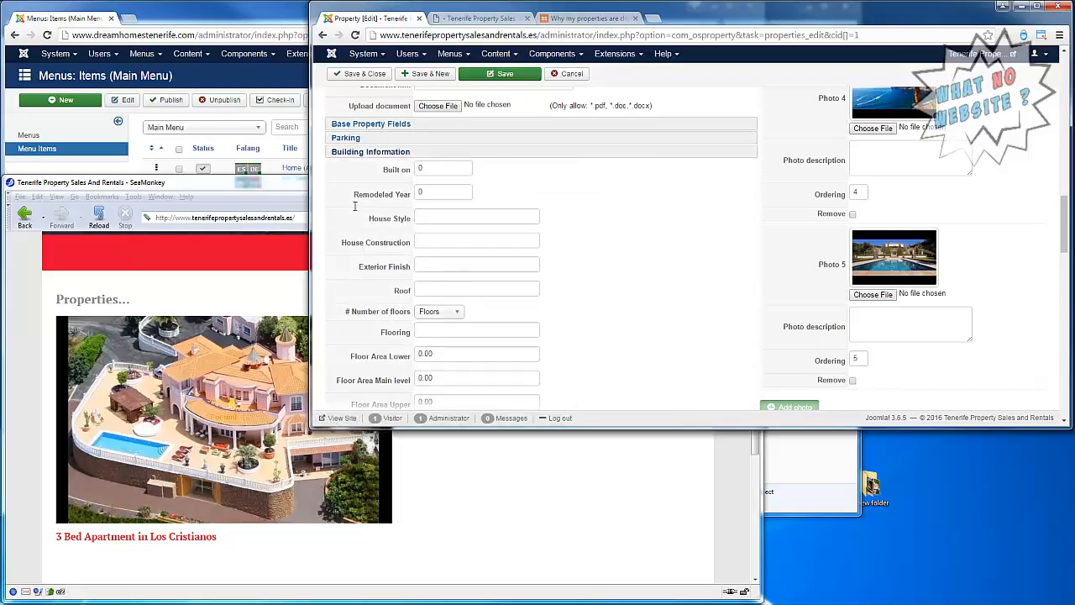
{"action": "left_click", "coordinate": [359, 155]}
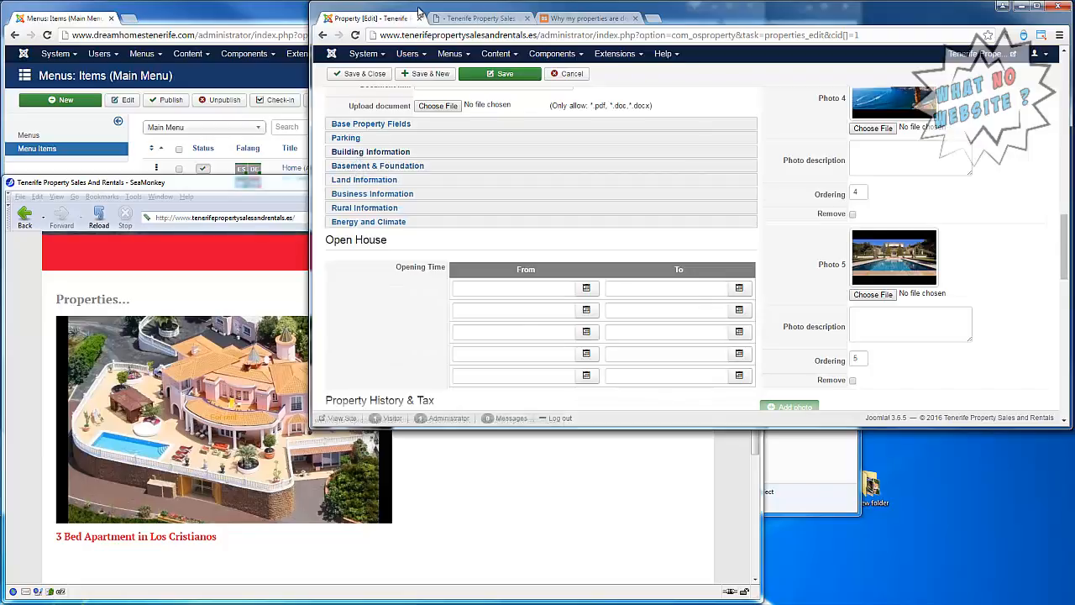
{"action": "left_click", "coordinate": [378, 179]}
{"action": "left_click", "coordinate": [378, 180]}
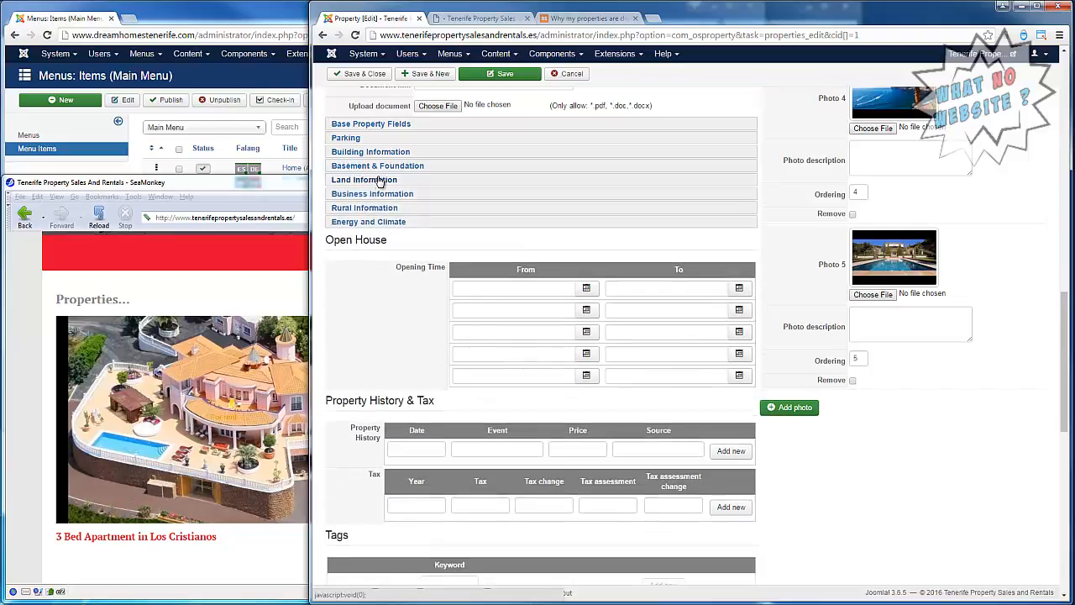
{"action": "left_click", "coordinate": [377, 198]}
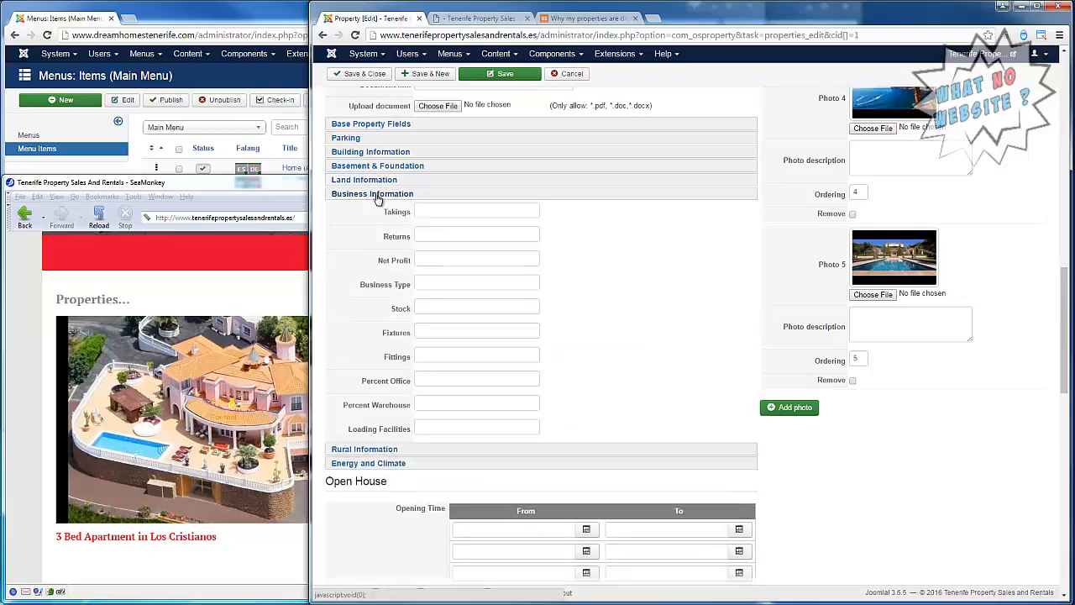
{"action": "left_click", "coordinate": [368, 463]}
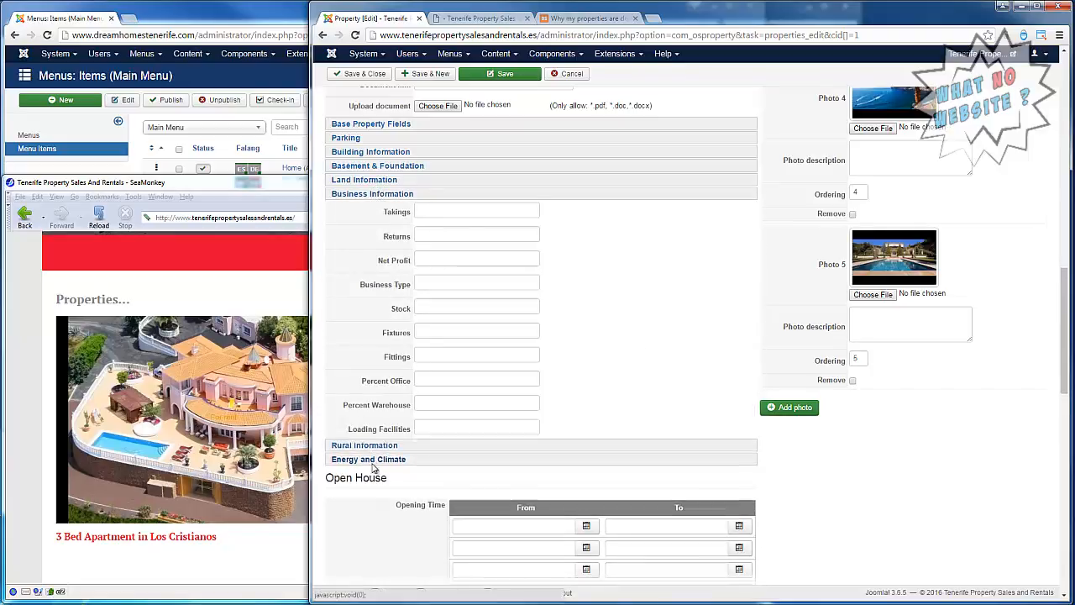
{"action": "left_click", "coordinate": [361, 225]}
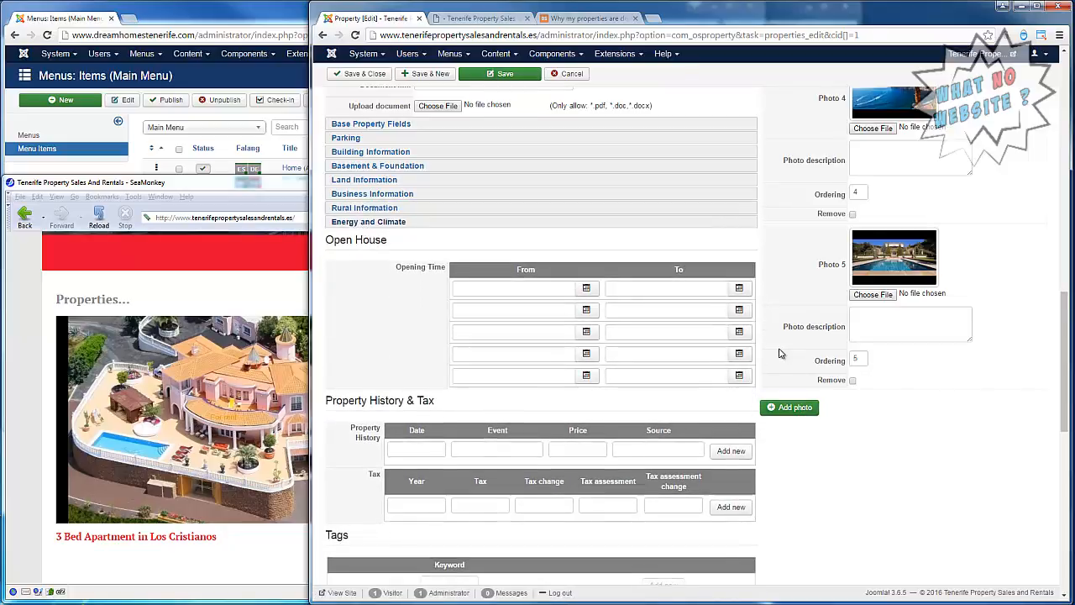
Review the Open House, history, tax, tags and description sections, and open the apartment's listing page from the SeaMonkey homepage.
{"action": "scroll", "coordinate": [780, 354], "scroll_direction": "down", "scroll_amount": 2}
{"action": "scroll", "coordinate": [813, 365], "scroll_direction": "down", "scroll_amount": 1}
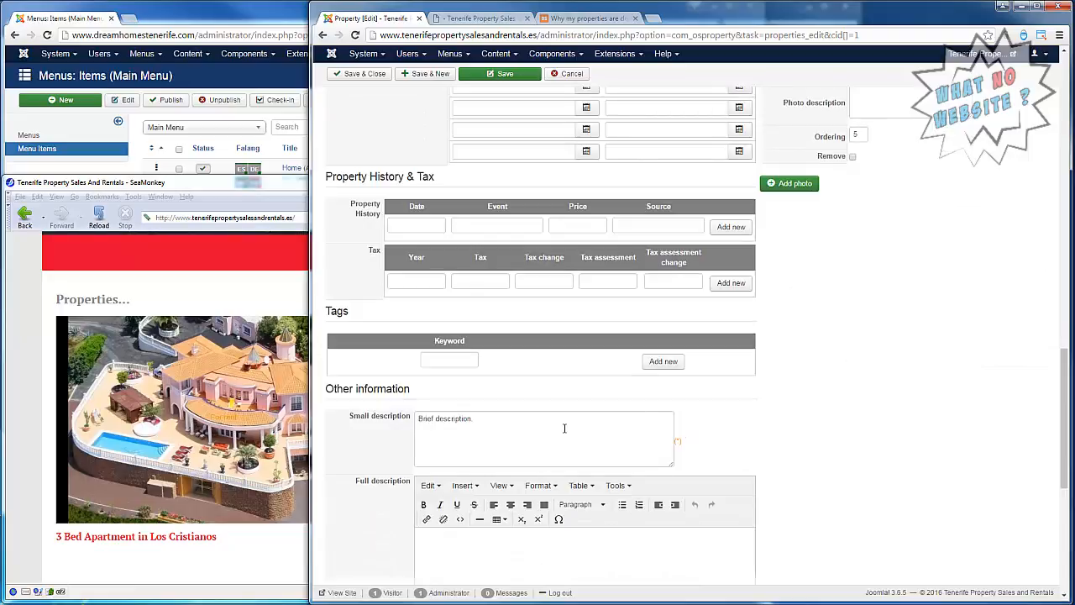
{"action": "scroll", "coordinate": [836, 373], "scroll_direction": "down", "scroll_amount": 3}
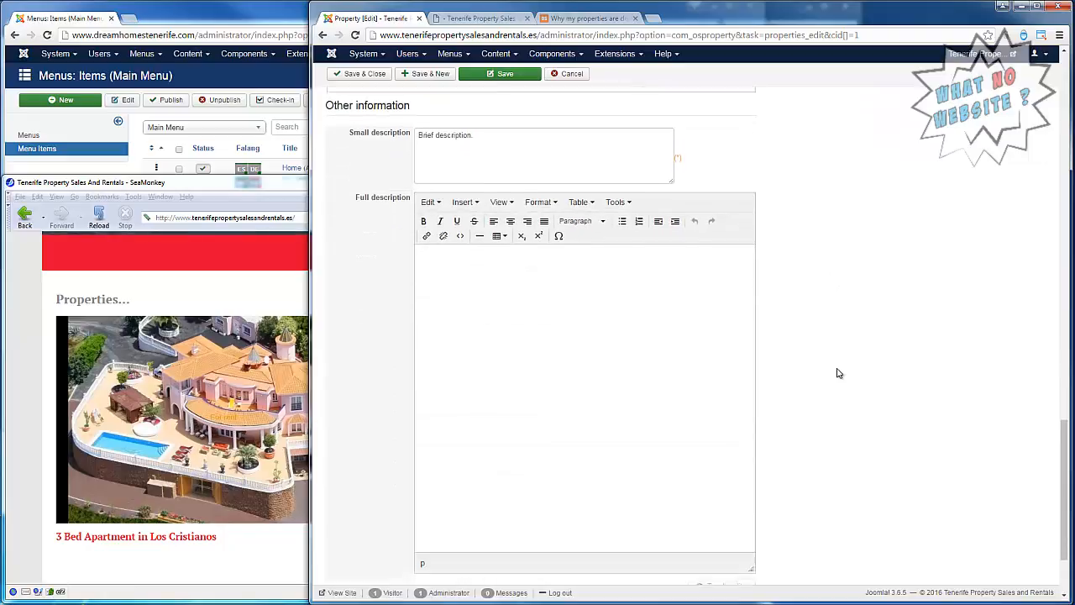
{"action": "scroll", "coordinate": [837, 373], "scroll_direction": "down", "scroll_amount": 1}
{"action": "scroll", "coordinate": [837, 373], "scroll_direction": "up", "scroll_amount": 3}
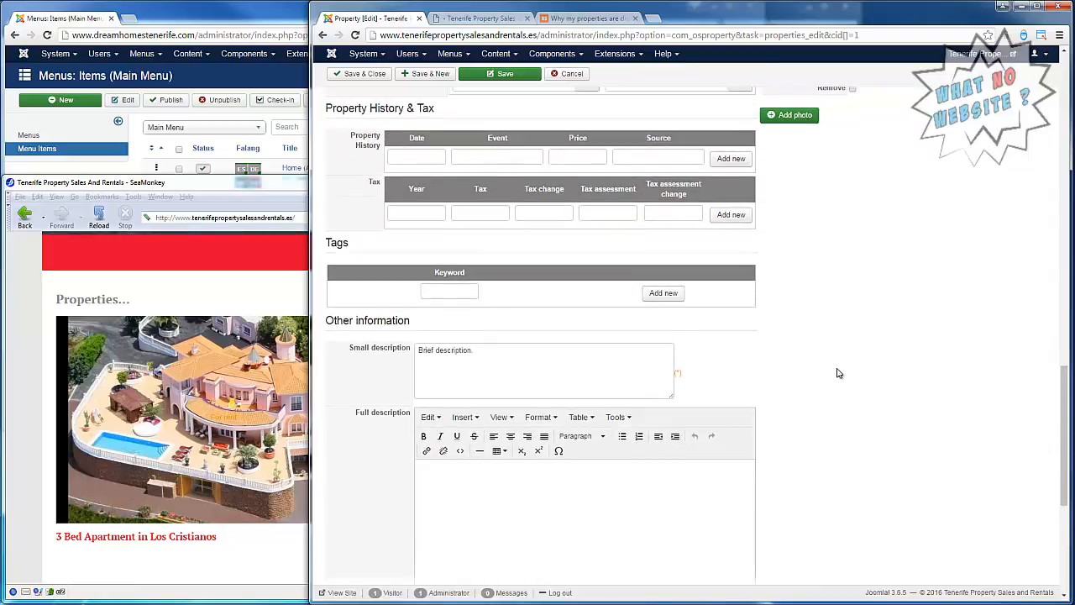
{"action": "scroll", "coordinate": [836, 373], "scroll_direction": "up", "scroll_amount": 3}
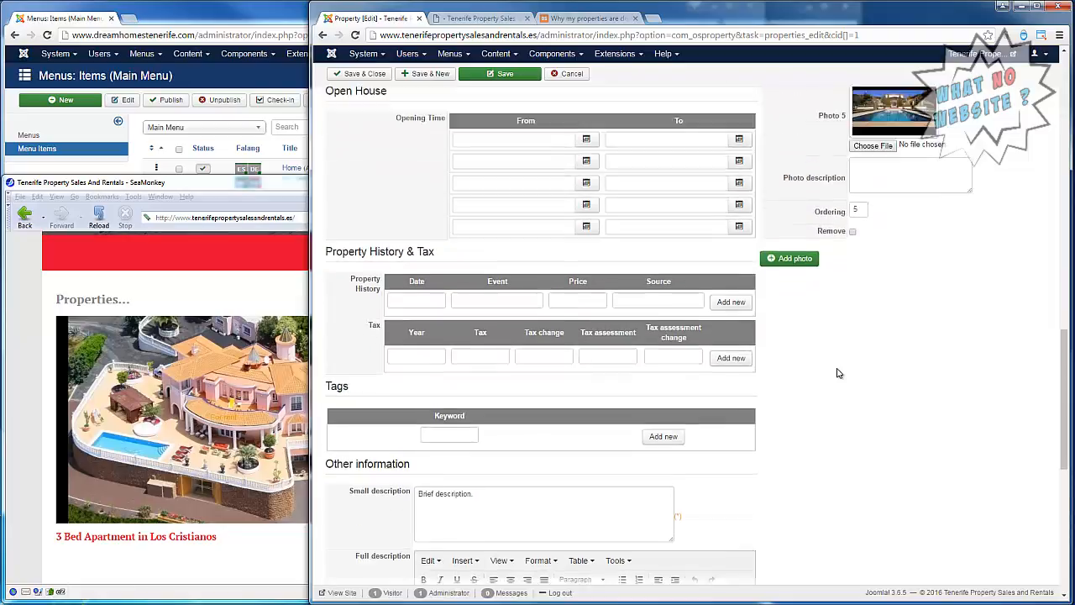
{"action": "scroll", "coordinate": [836, 370], "scroll_direction": "up", "scroll_amount": 4}
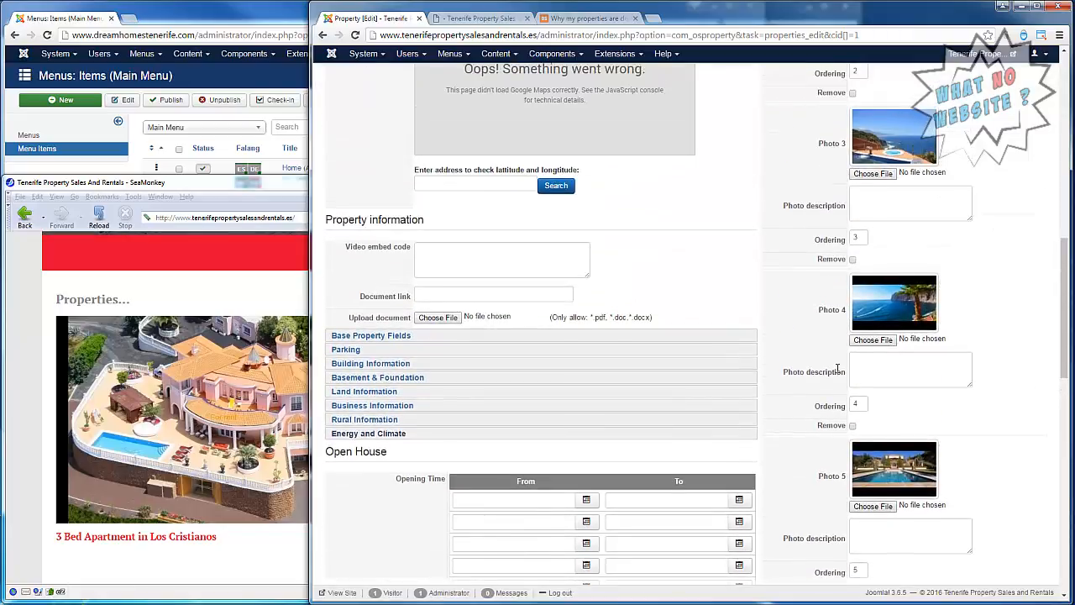
{"action": "scroll", "coordinate": [837, 373], "scroll_direction": "up", "scroll_amount": 1}
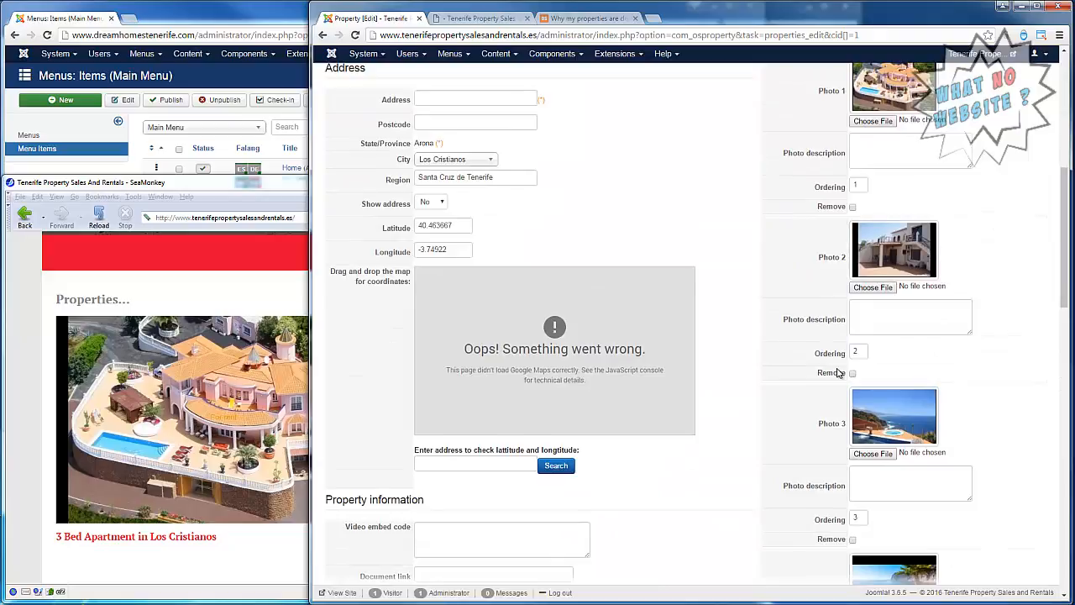
{"action": "scroll", "coordinate": [836, 373], "scroll_direction": "up", "scroll_amount": 4}
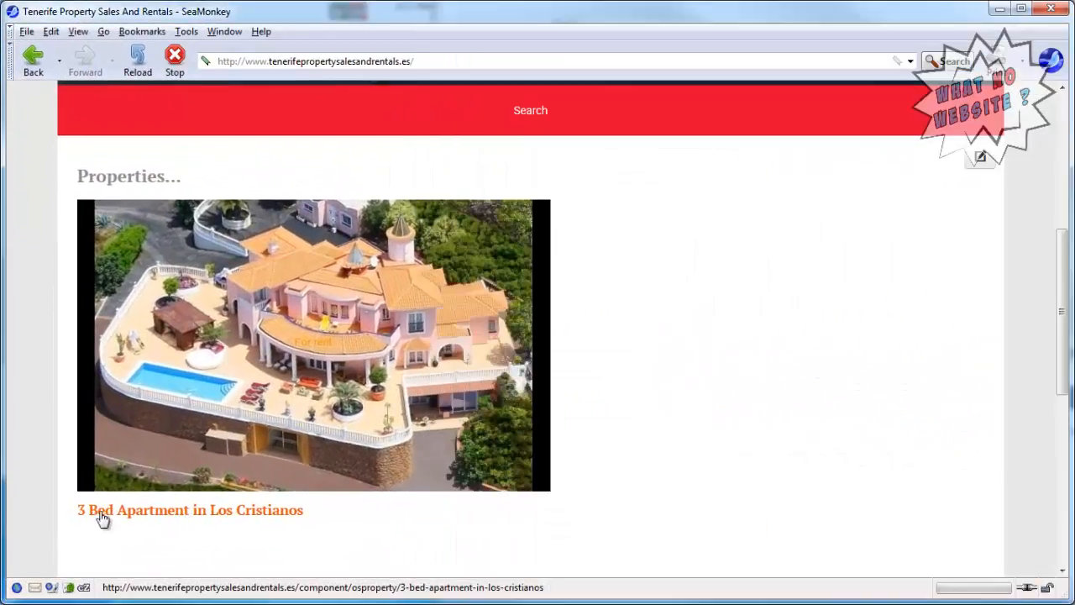
{"action": "left_click", "coordinate": [101, 518]}
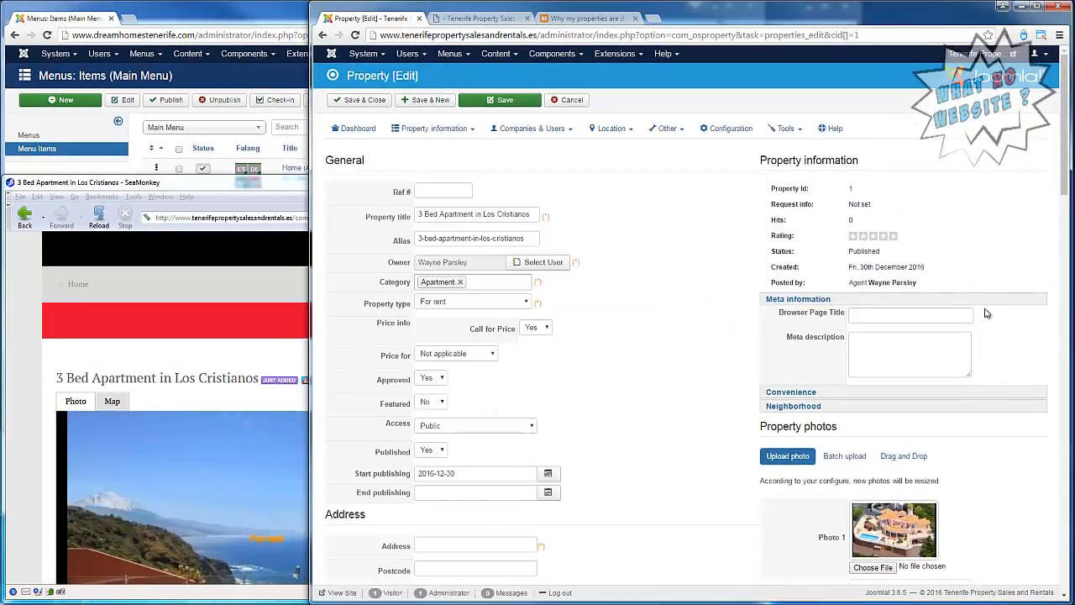
Under Convenience, select Cable Internet, Satellite Dish, Freezer, Microwave, Dishwasher, Grill Top and Lawn as the property's amenities.
{"action": "left_click", "coordinate": [797, 400]}
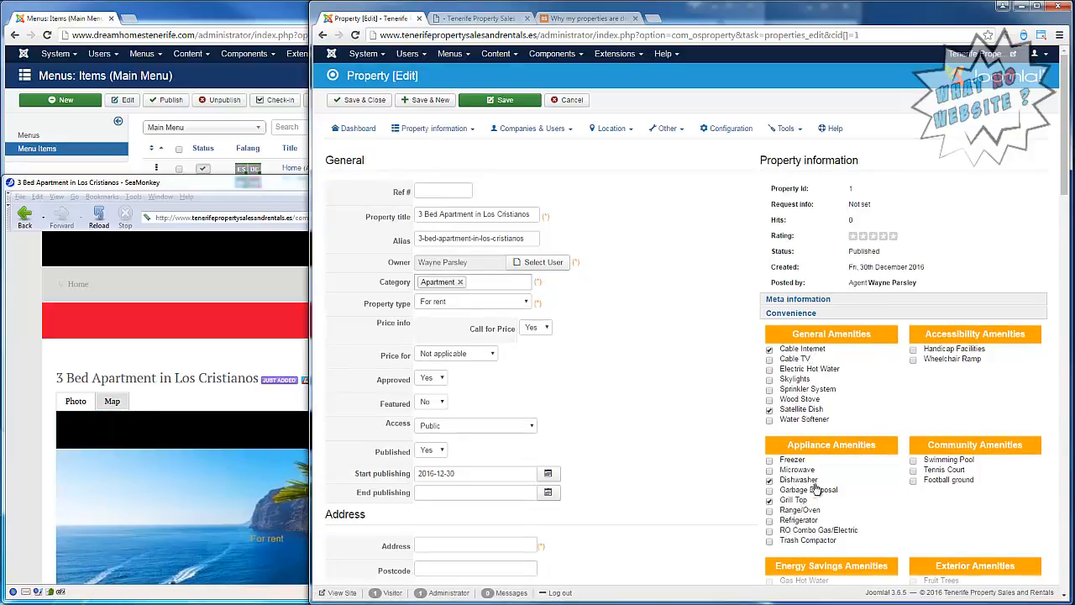
{"action": "left_click", "coordinate": [843, 461]}
{"action": "scroll", "coordinate": [844, 462], "scroll_direction": "down", "scroll_amount": 3}
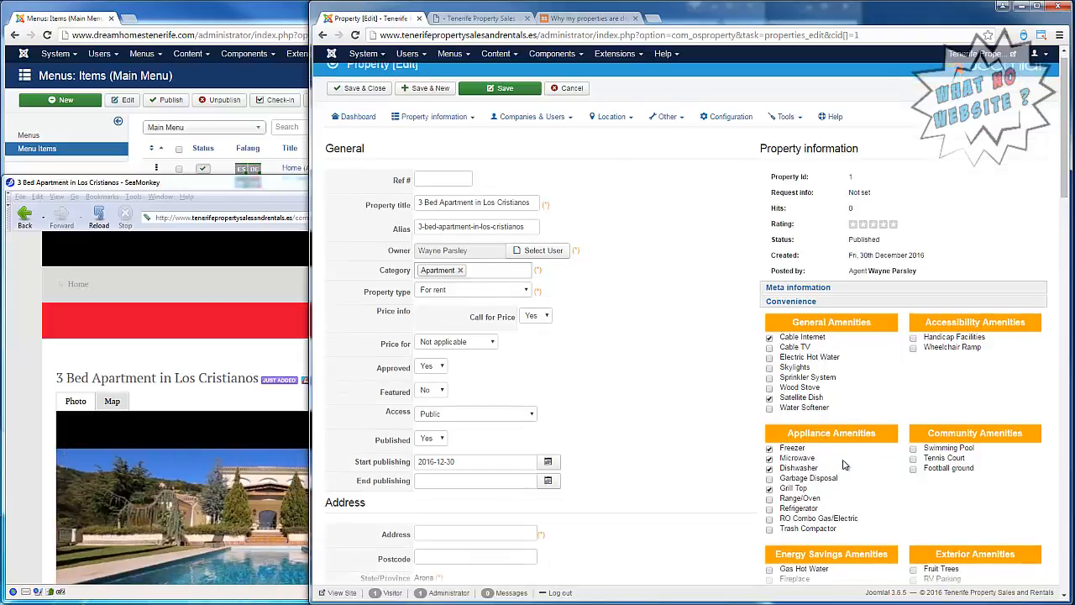
{"action": "scroll", "coordinate": [834, 410], "scroll_direction": "down", "scroll_amount": 3}
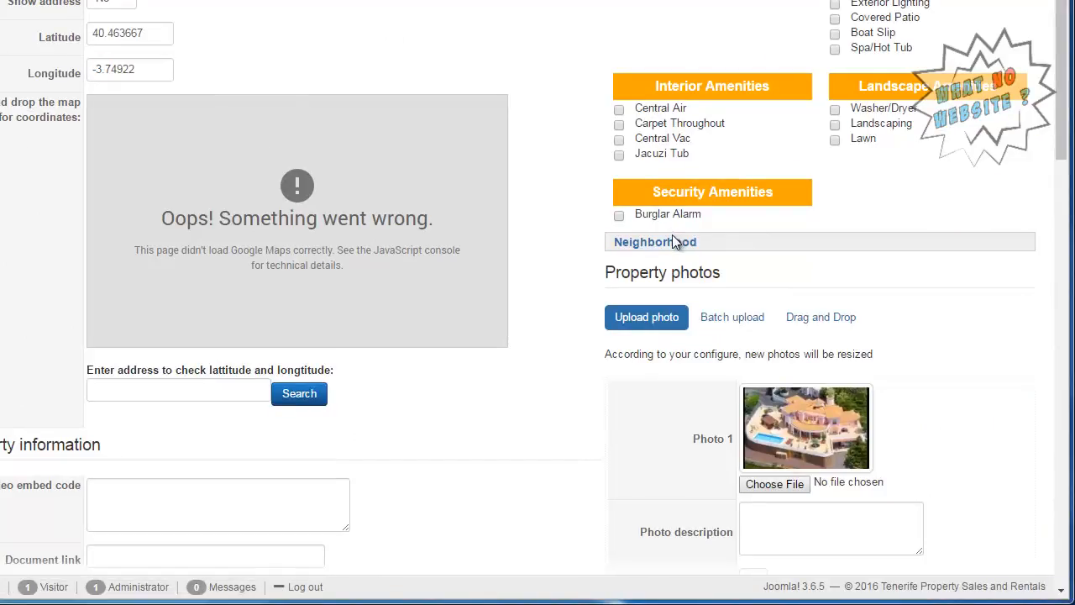
{"action": "left_click", "coordinate": [659, 114]}
{"action": "left_click", "coordinate": [661, 141]}
Add Beach to the property's neighborhood at 20 minutes by Walk, and save the property with Ref # 1.
{"action": "left_click", "coordinate": [678, 243]}
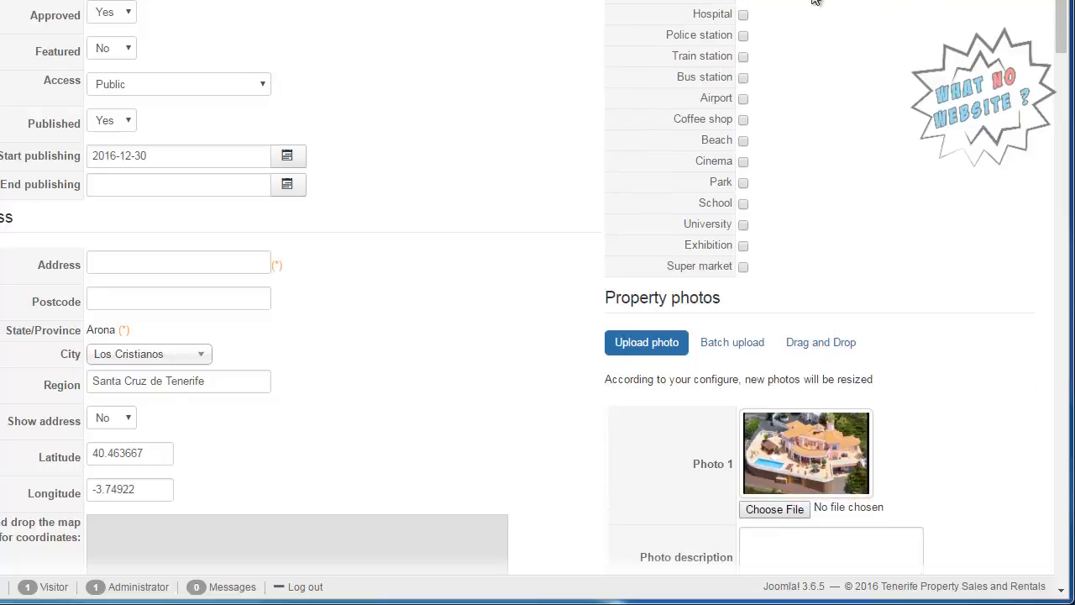
{"action": "left_click", "coordinate": [743, 107]}
{"action": "left_click", "coordinate": [743, 111]}
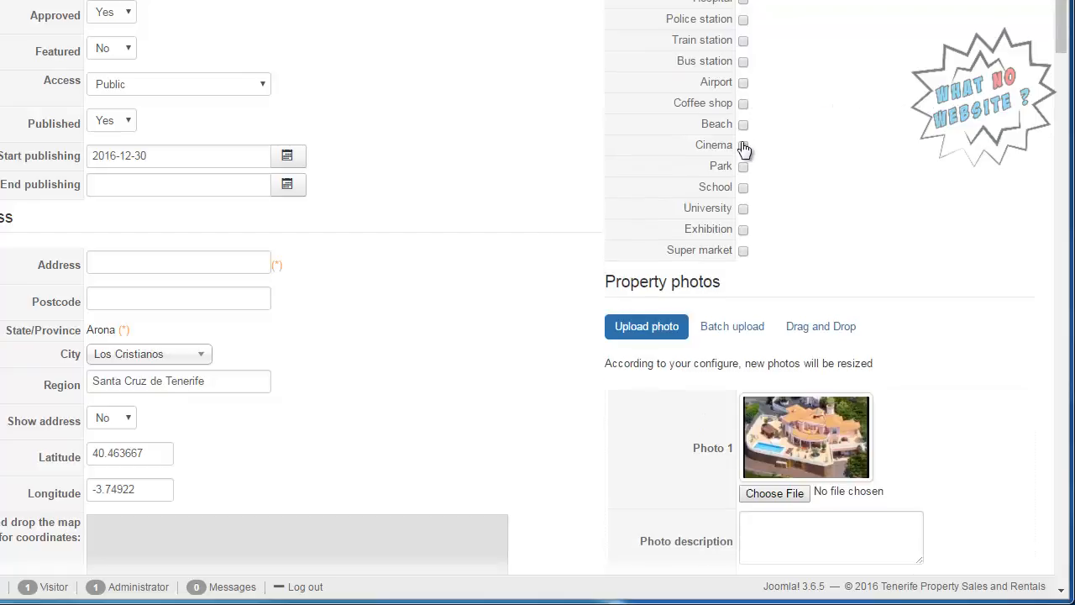
{"action": "left_click", "coordinate": [743, 126]}
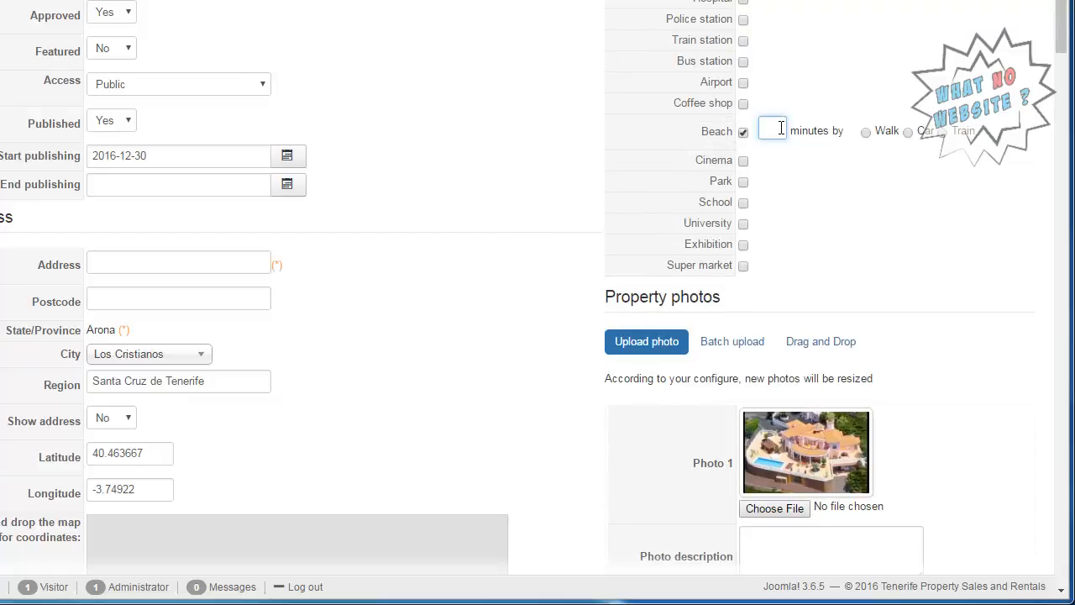
{"action": "left_click", "coordinate": [781, 128]}
{"action": "type", "text": "20"}
{"action": "left_click", "coordinate": [866, 132]}
{"action": "scroll", "coordinate": [537, 288], "scroll_direction": "up", "scroll_amount": 3}
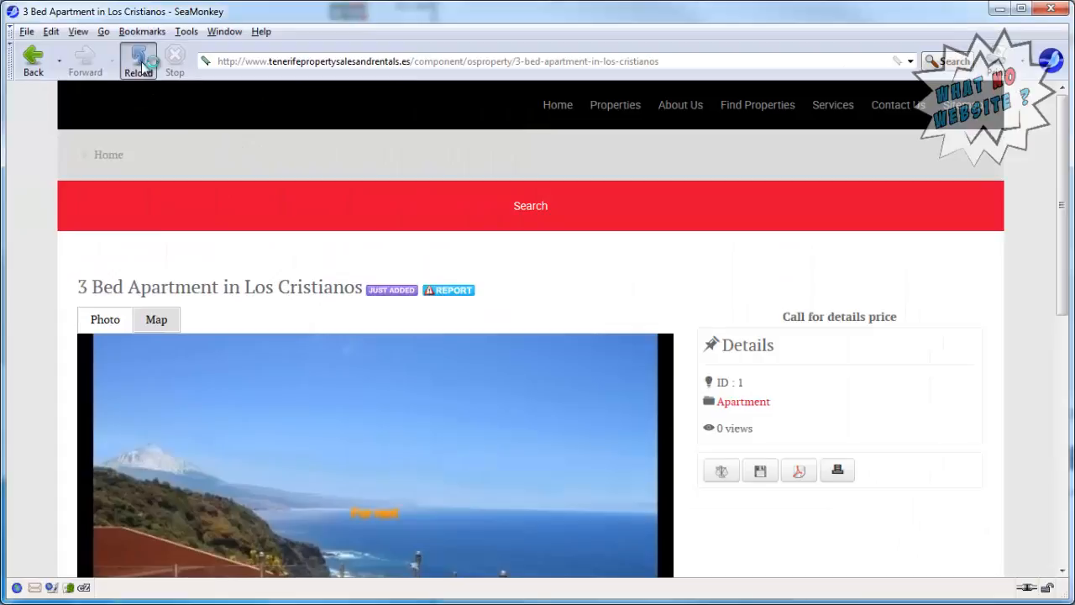
Reload the apartment's listing in SeaMonkey and check its photos, summary and features.
{"action": "left_click", "coordinate": [139, 63]}
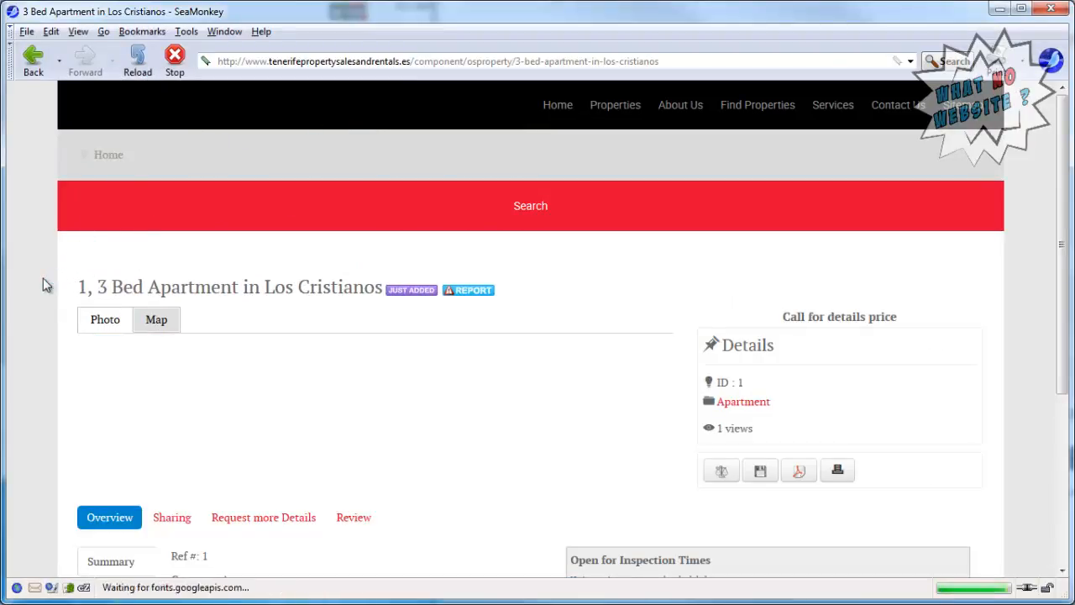
{"action": "scroll", "coordinate": [43, 278], "scroll_direction": "down", "scroll_amount": 4}
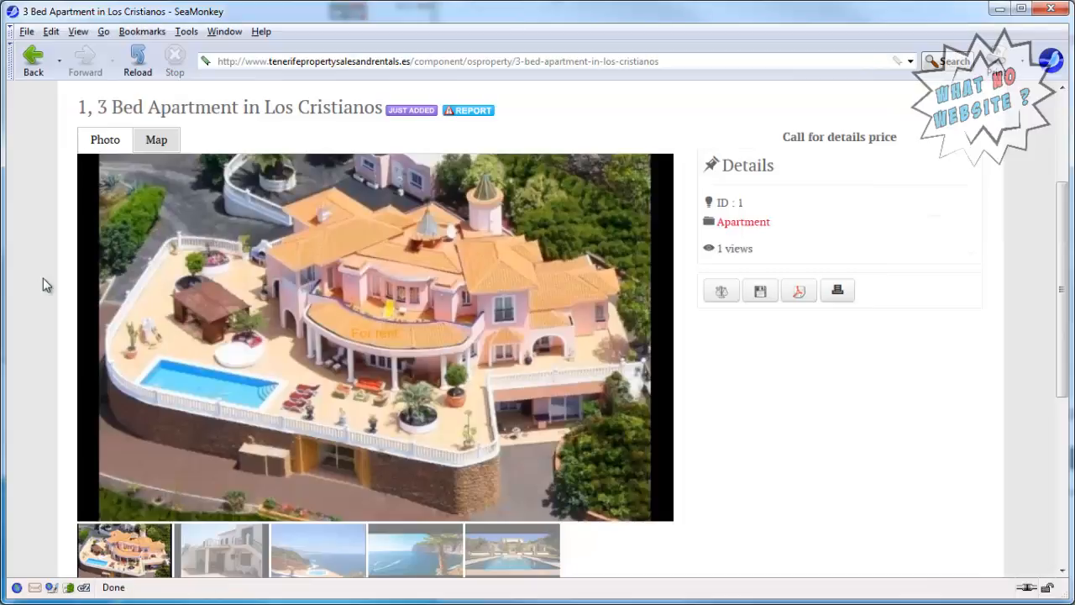
{"action": "scroll", "coordinate": [43, 279], "scroll_direction": "down", "scroll_amount": 4}
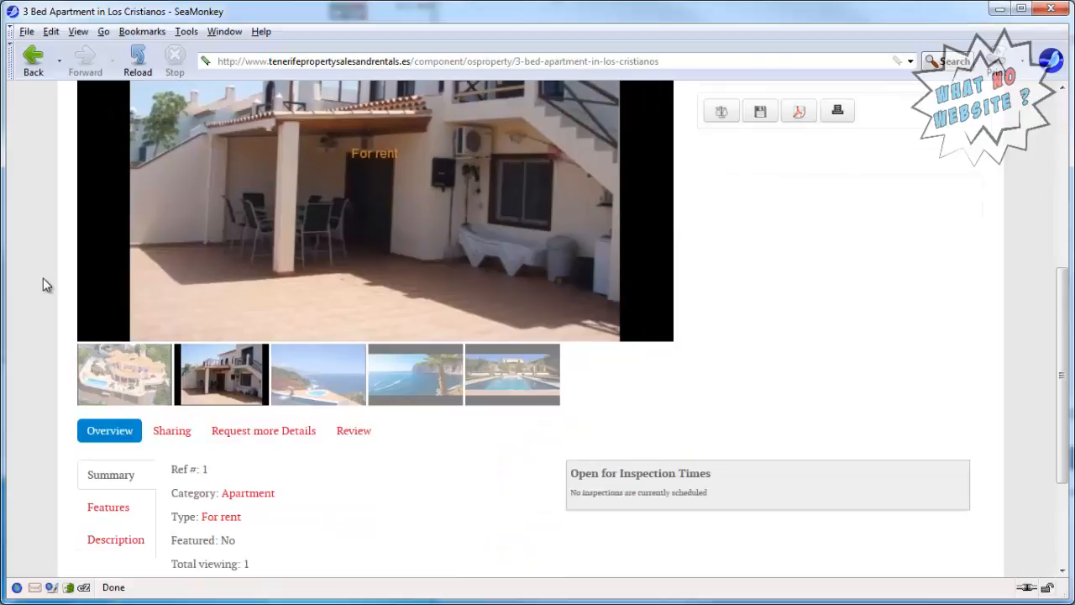
{"action": "scroll", "coordinate": [43, 278], "scroll_direction": "down", "scroll_amount": 2}
{"action": "scroll", "coordinate": [42, 278], "scroll_direction": "down", "scroll_amount": 2}
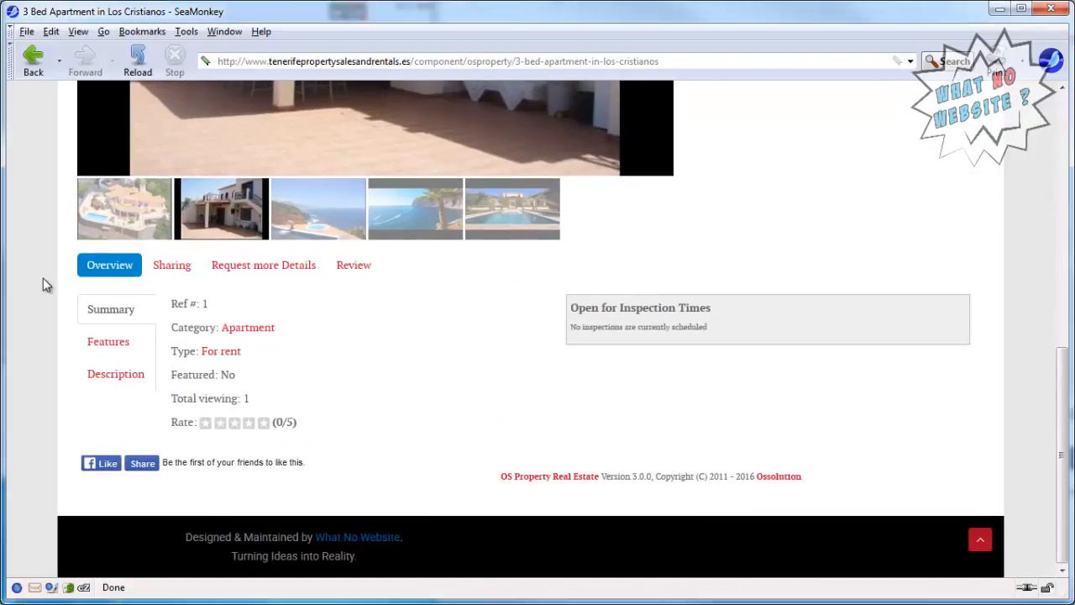
{"action": "left_click", "coordinate": [99, 353]}
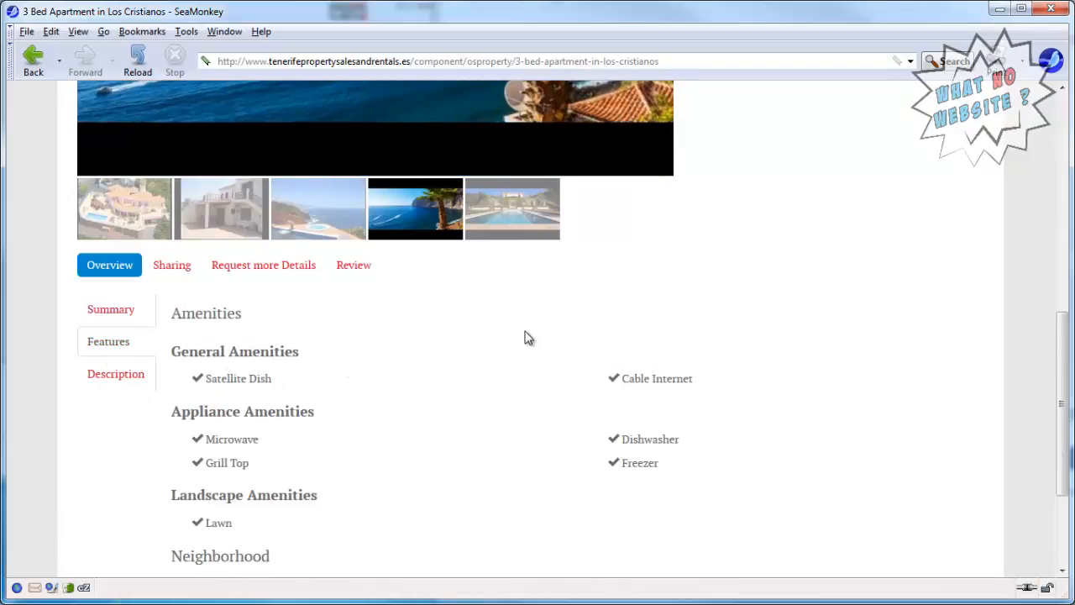
Add Bus station at 10 minutes to the property's neighborhood in Joomla, save and close it, and check the listing's features in SeaMonkey.
{"action": "scroll", "coordinate": [524, 337], "scroll_direction": "down", "scroll_amount": 2}
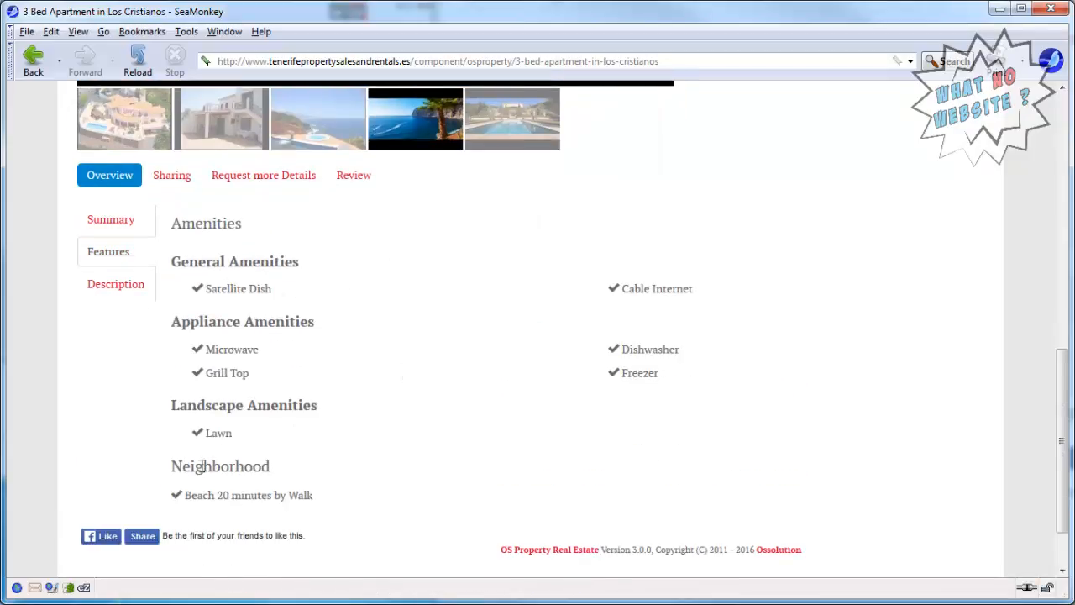
{"action": "triple_click", "coordinate": [298, 496]}
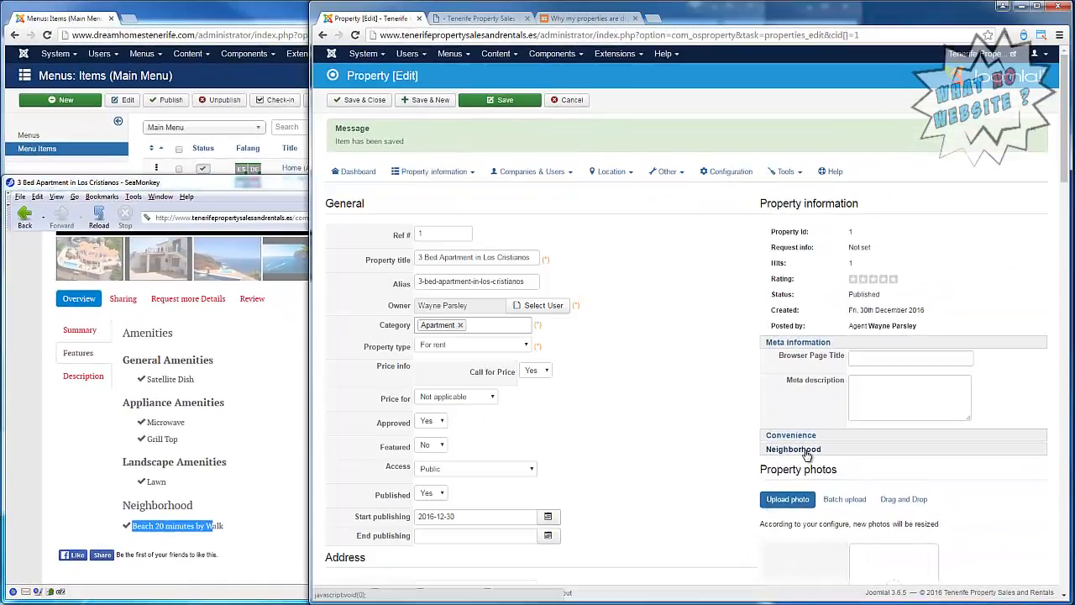
{"action": "left_click", "coordinate": [805, 451]}
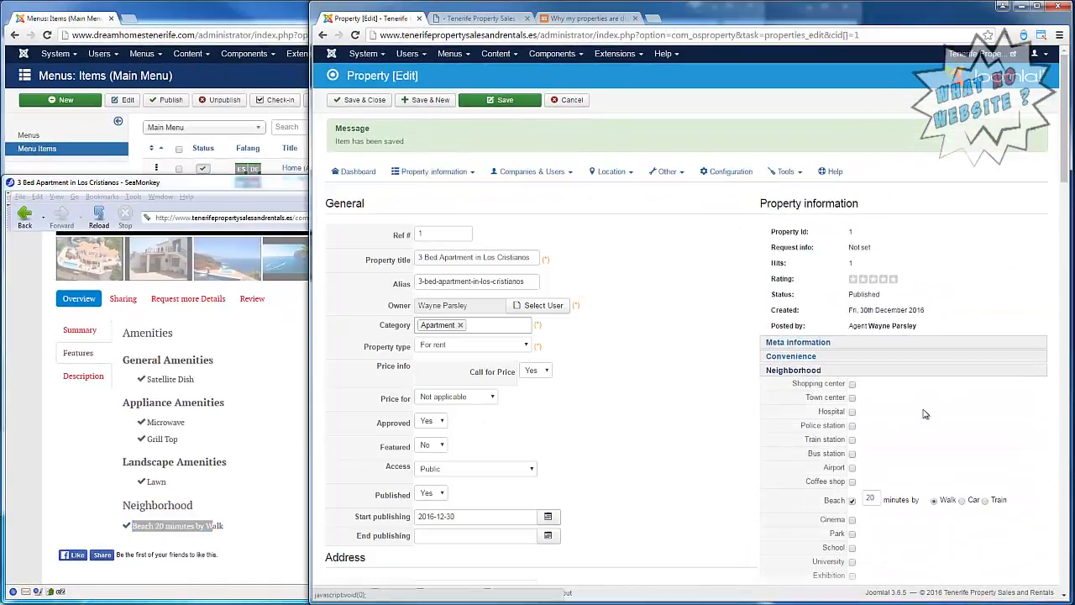
{"action": "scroll", "coordinate": [948, 407], "scroll_direction": "down", "scroll_amount": 2}
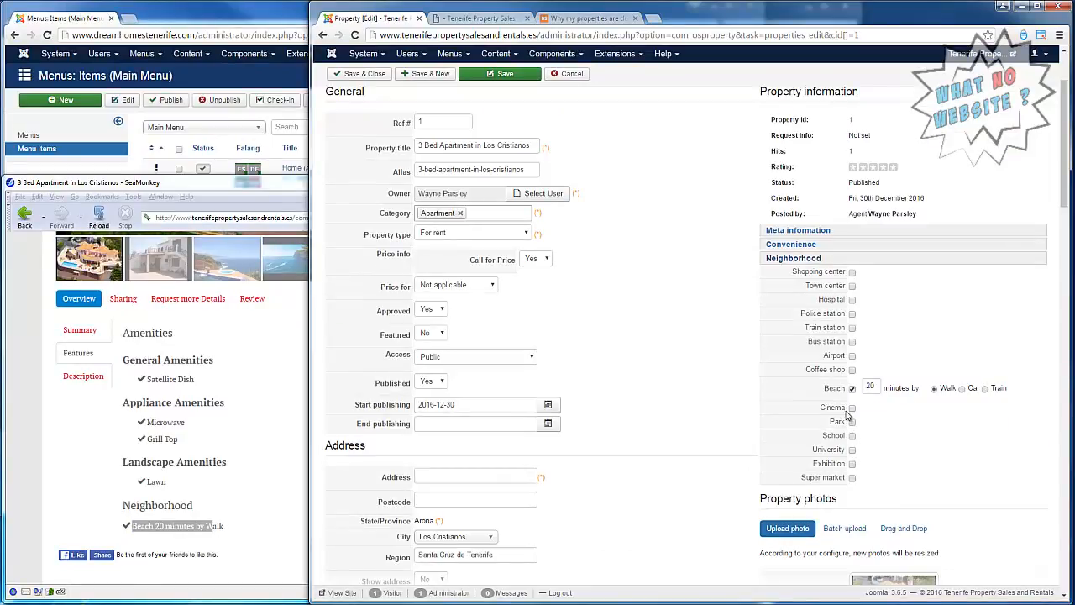
{"action": "left_click", "coordinate": [852, 342]}
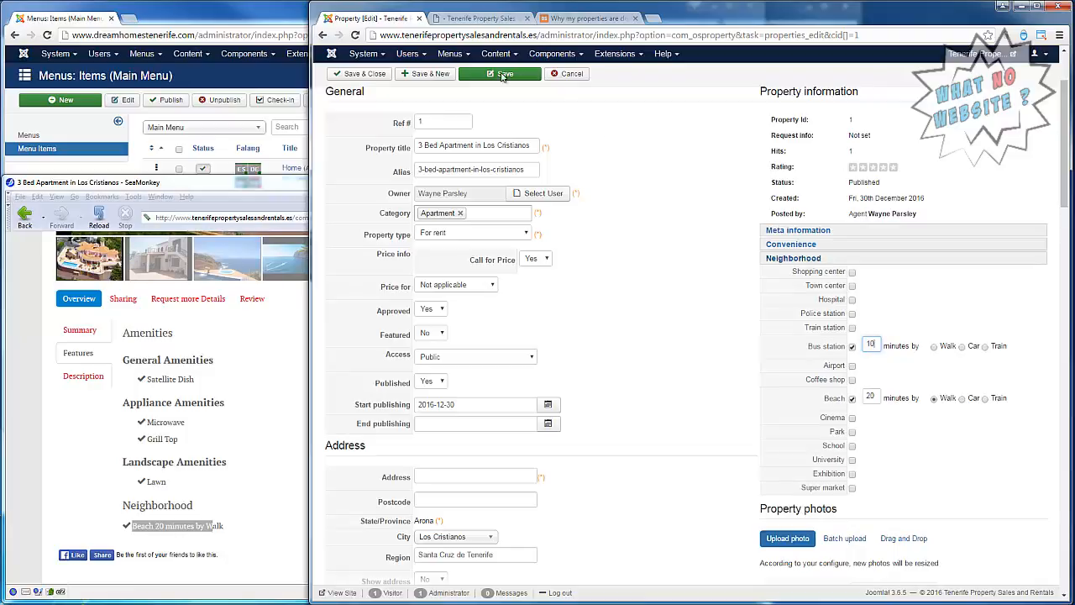
{"action": "left_click", "coordinate": [359, 74]}
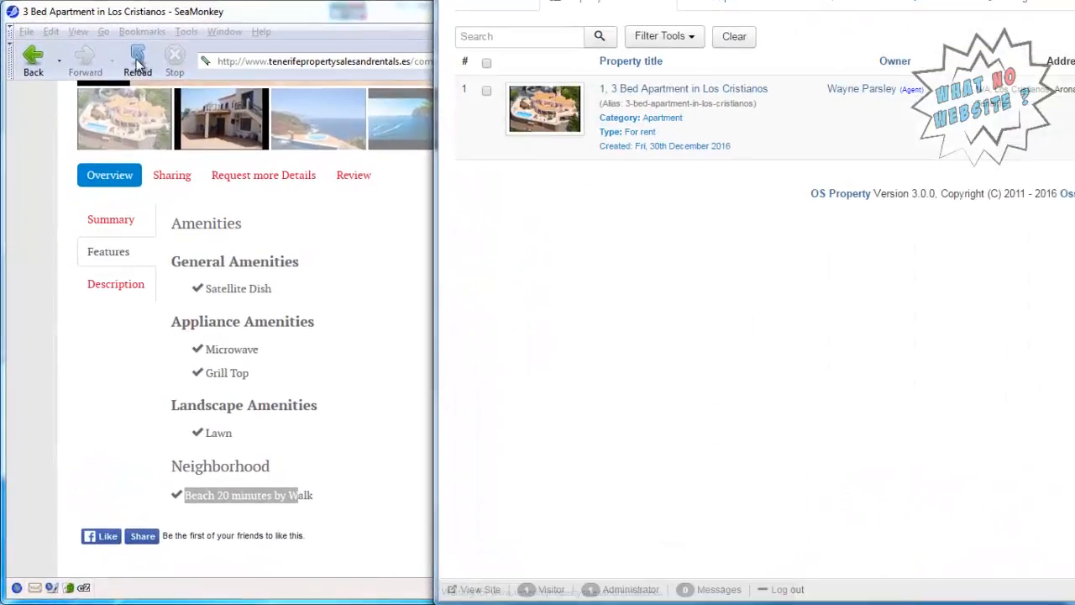
{"action": "left_click", "coordinate": [98, 217]}
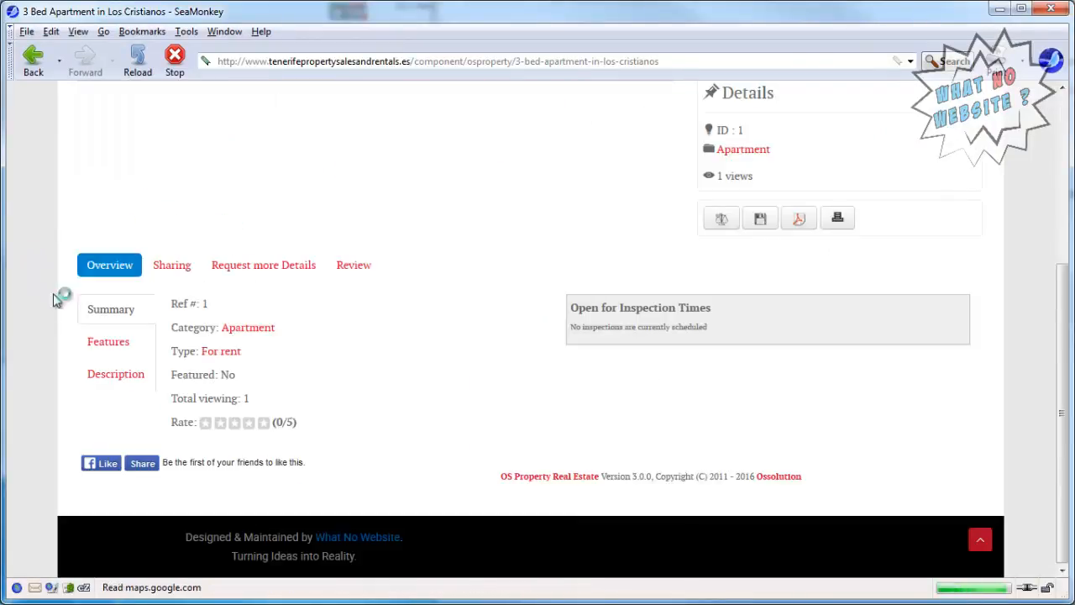
{"action": "left_click", "coordinate": [94, 343]}
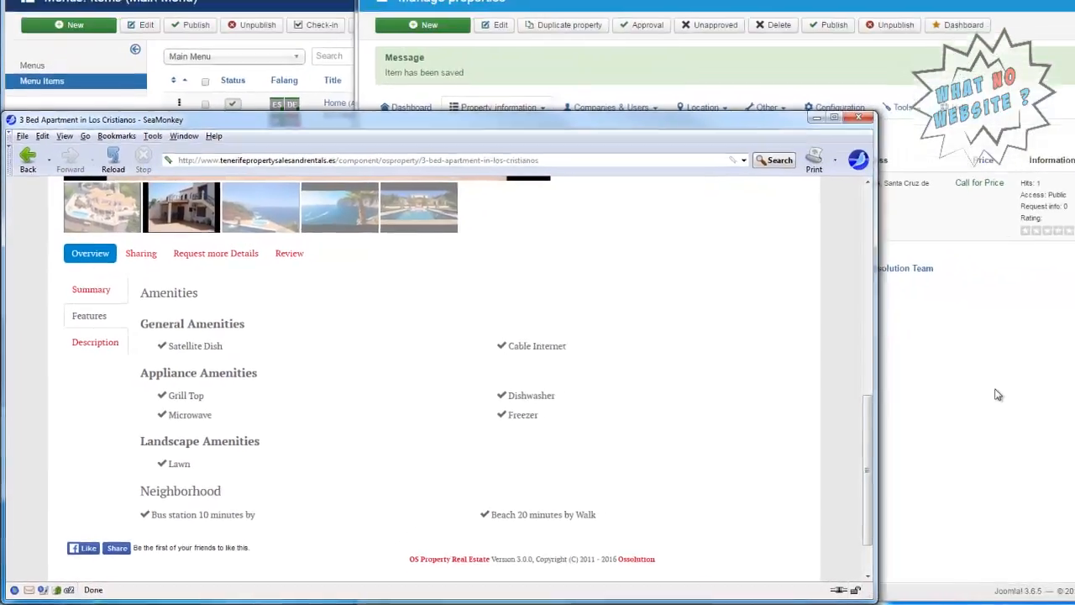
Reopen the 3 Bed Apartment in Los Cristianos in Joomla, set its Bus station travel mode to Walk, and save and close the property.
{"action": "left_click", "coordinate": [997, 392]}
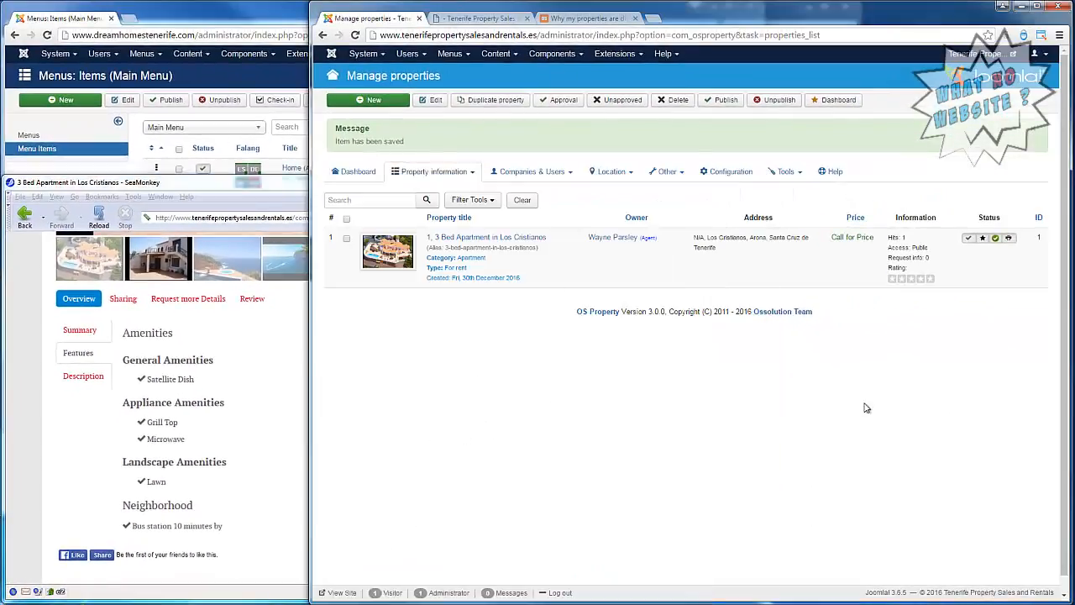
{"action": "left_click", "coordinate": [481, 239]}
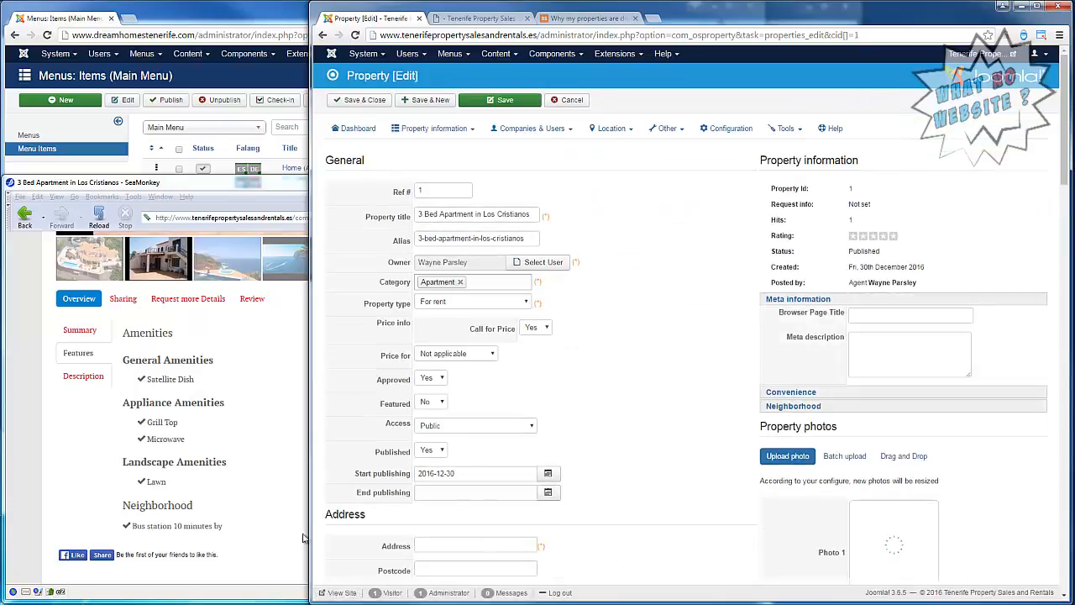
{"action": "left_click", "coordinate": [796, 406]}
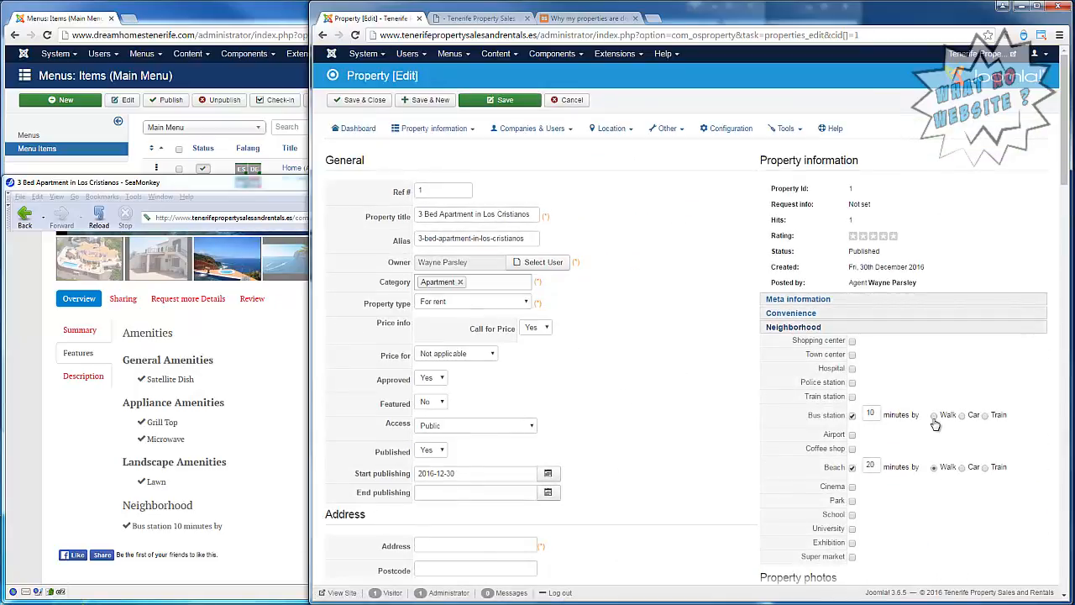
{"action": "left_click", "coordinate": [369, 101]}
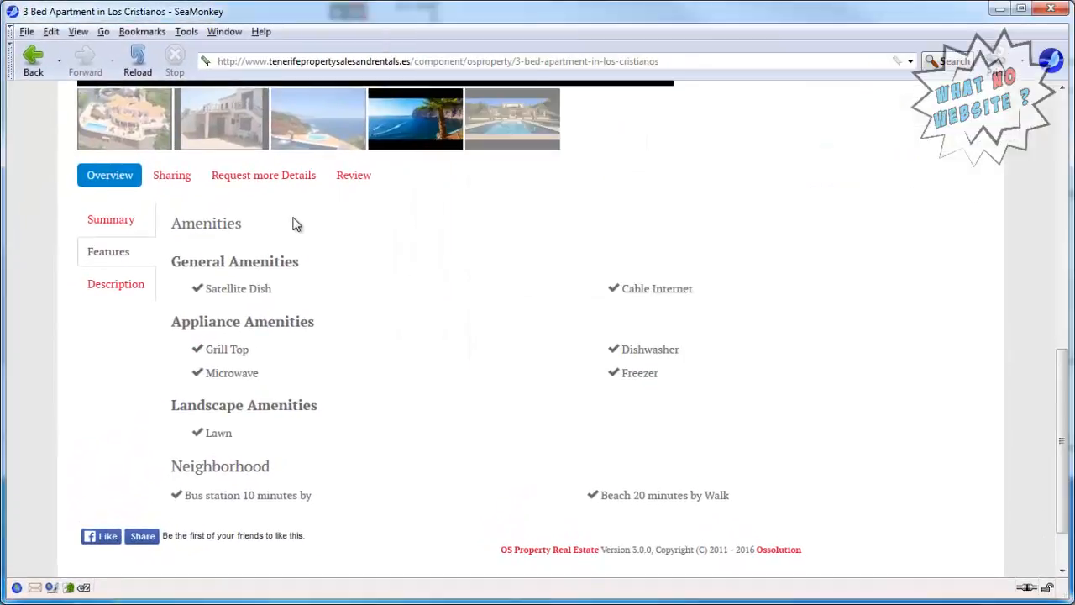
Reload the apartment's listing in SeaMonkey to check its features and neighborhood details, and return to the site's homepage.
{"action": "key", "text": "F5"}
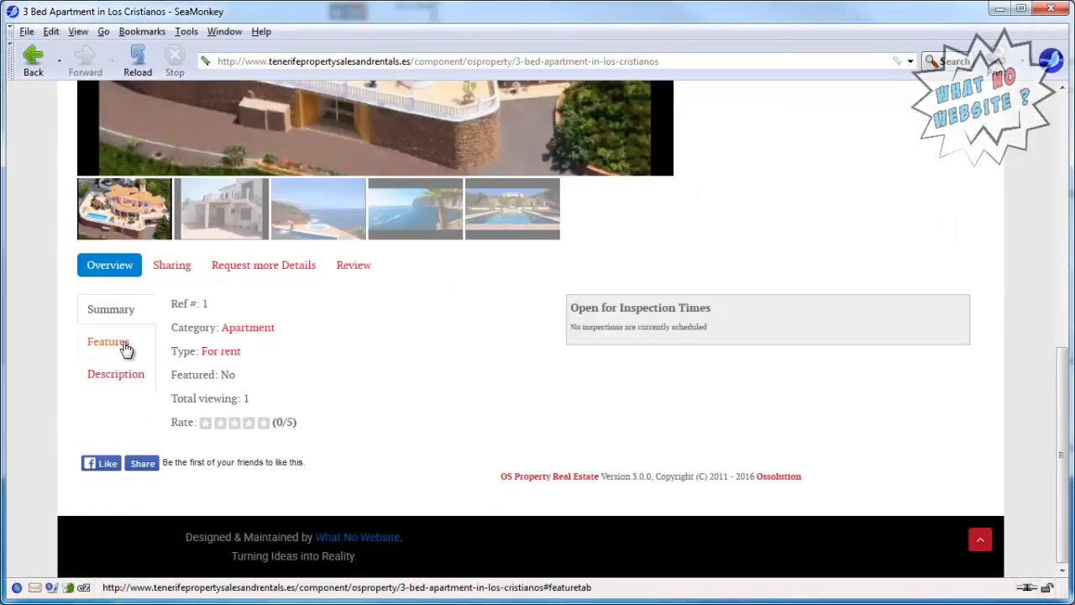
{"action": "left_click", "coordinate": [92, 346]}
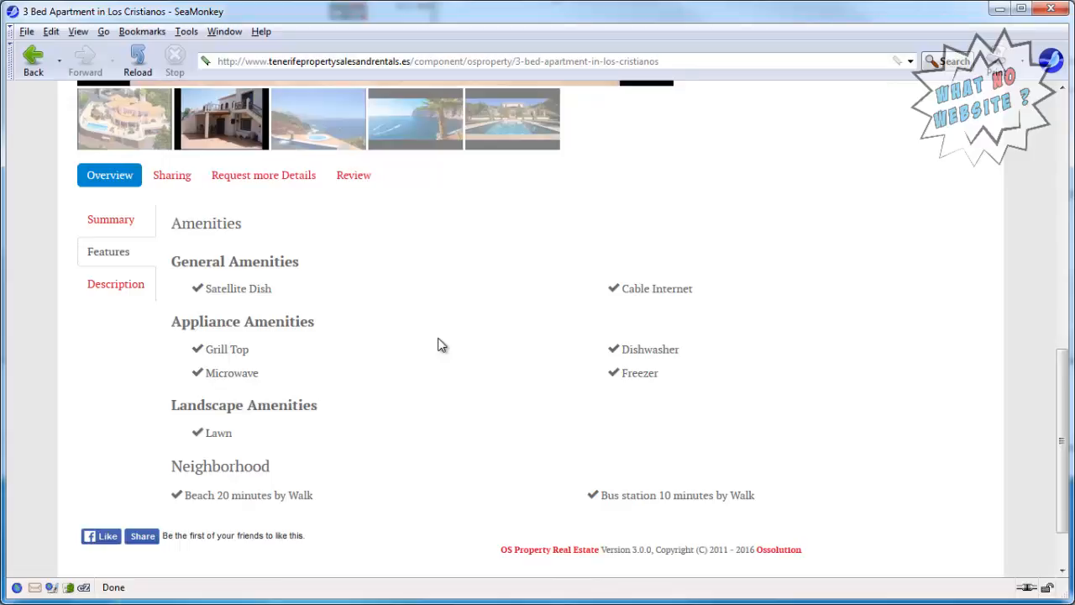
{"action": "scroll", "coordinate": [443, 344], "scroll_direction": "up", "scroll_amount": 3}
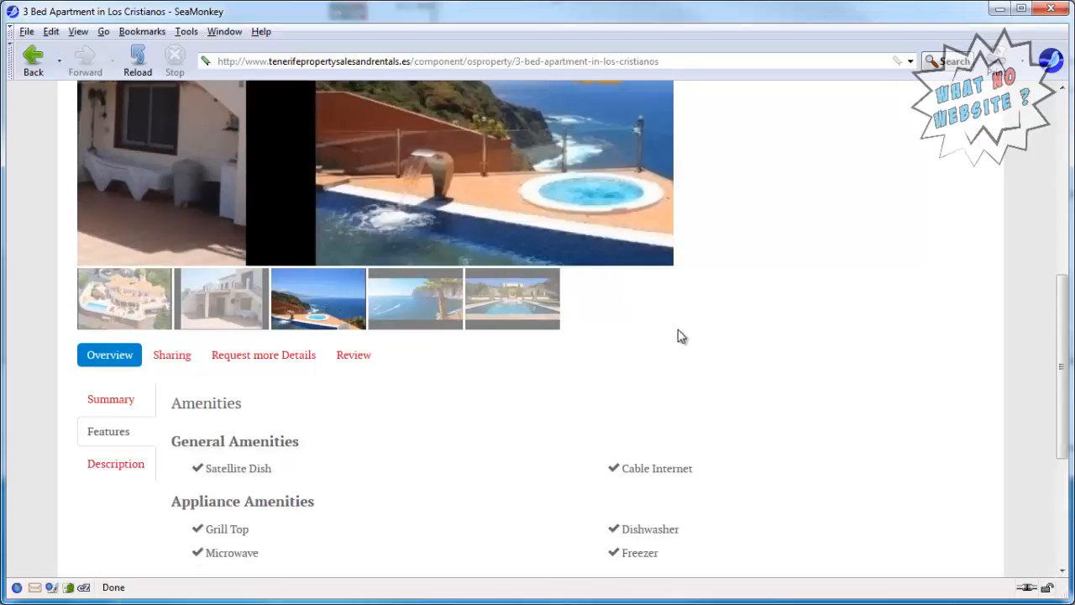
{"action": "scroll", "coordinate": [678, 336], "scroll_direction": "up", "scroll_amount": 4}
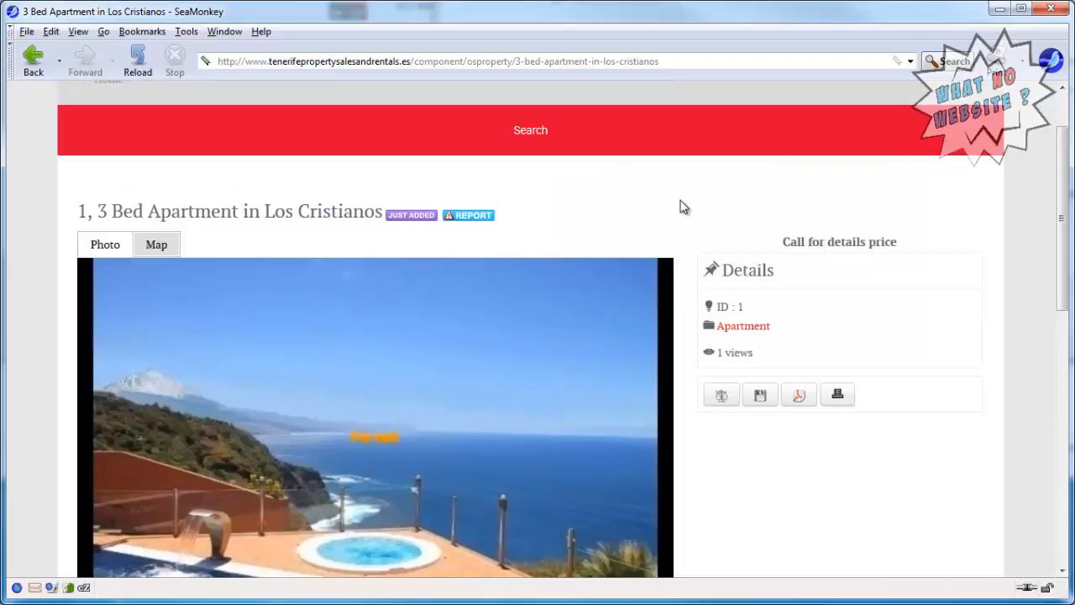
{"action": "scroll", "coordinate": [680, 206], "scroll_direction": "up", "scroll_amount": 2}
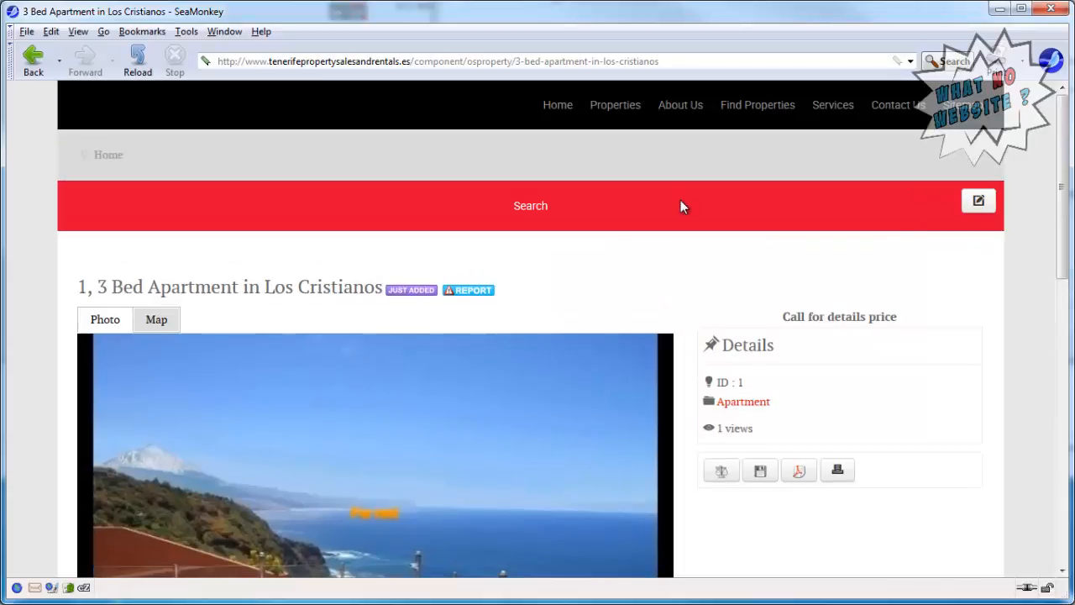
{"action": "left_click", "coordinate": [563, 108]}
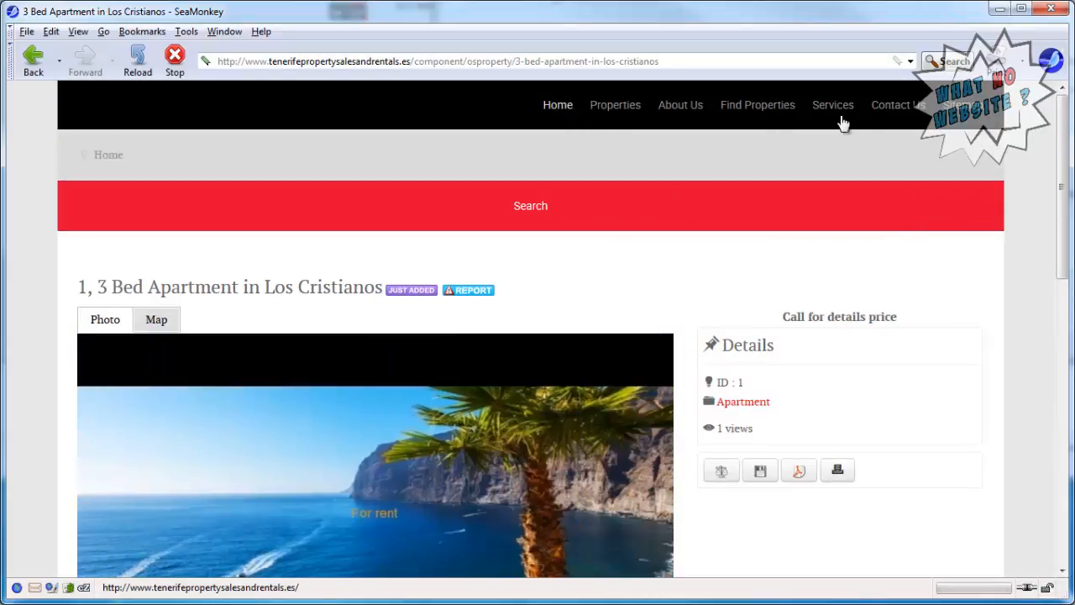